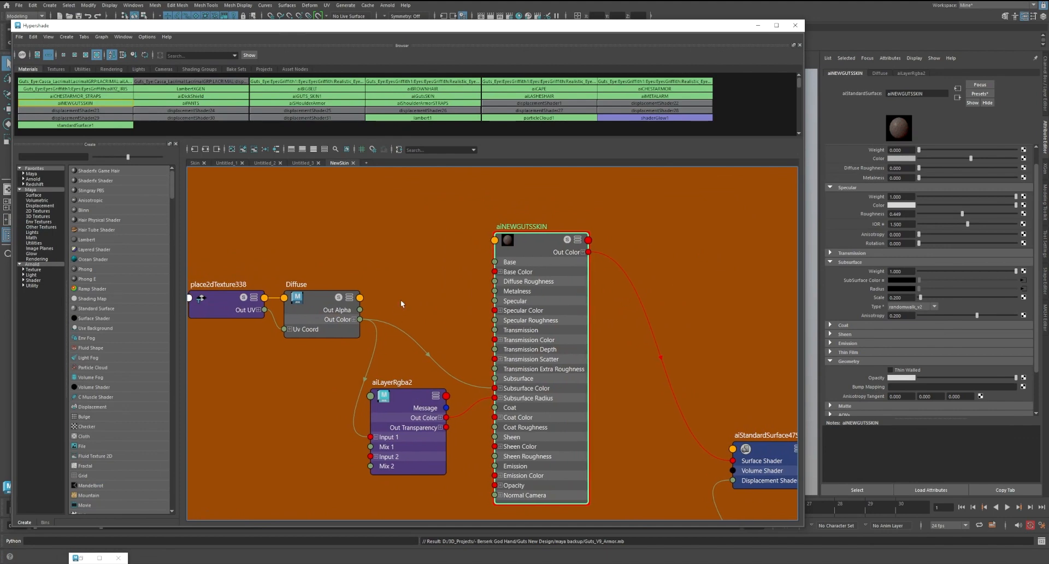
Save the scene
{"action": "key", "text": "ctrl+s"}
{"action": "mouse_move", "coordinate": [98, 558]}
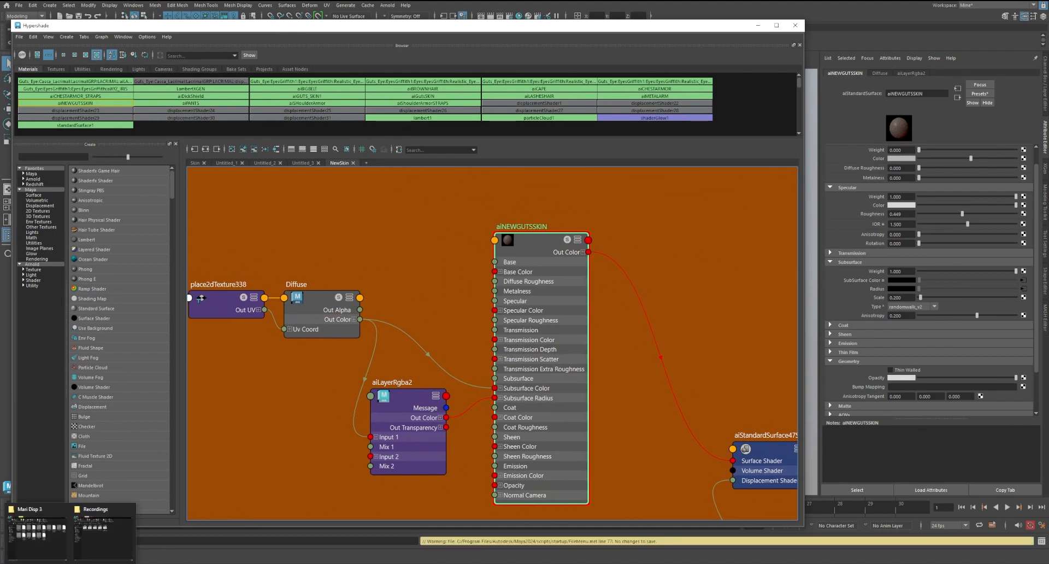
Create a file texture node in the shader graph and place it with its 2D placement node above the Diffuse texture
{"action": "left_click", "coordinate": [368, 228]}
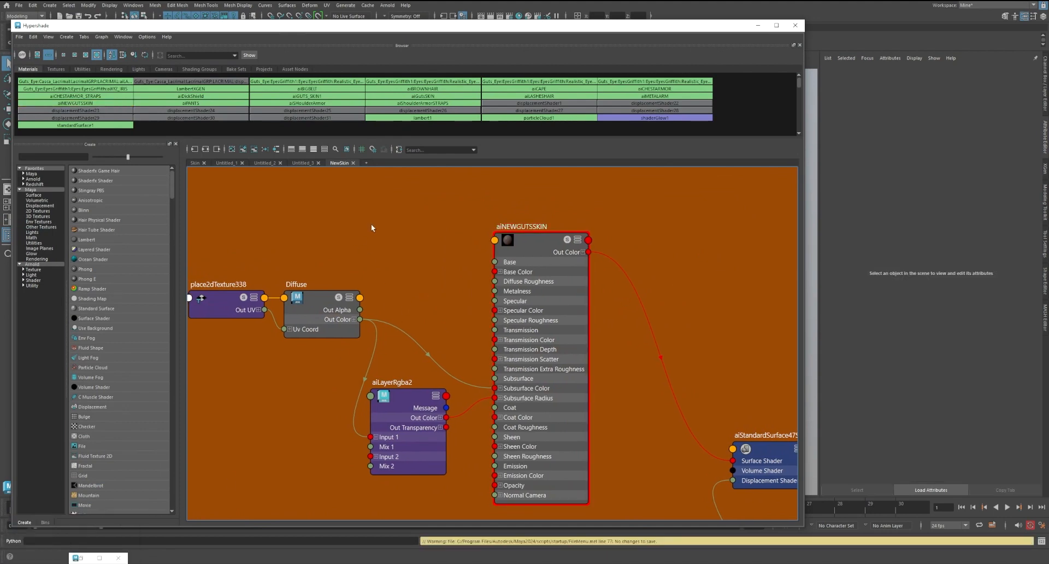
{"action": "key", "text": "Tab"}
{"action": "type", "text": "aif"}
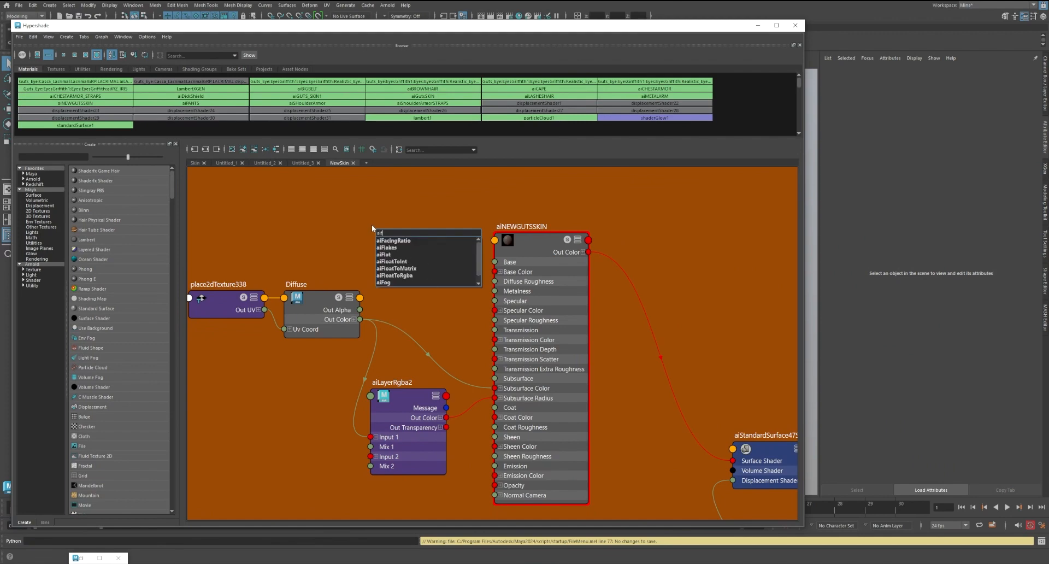
{"action": "key", "text": "BackSpace"}
{"action": "key", "text": "BackSpace"}
{"action": "key", "text": "BackSpace"}
{"action": "type", "text": "file"}
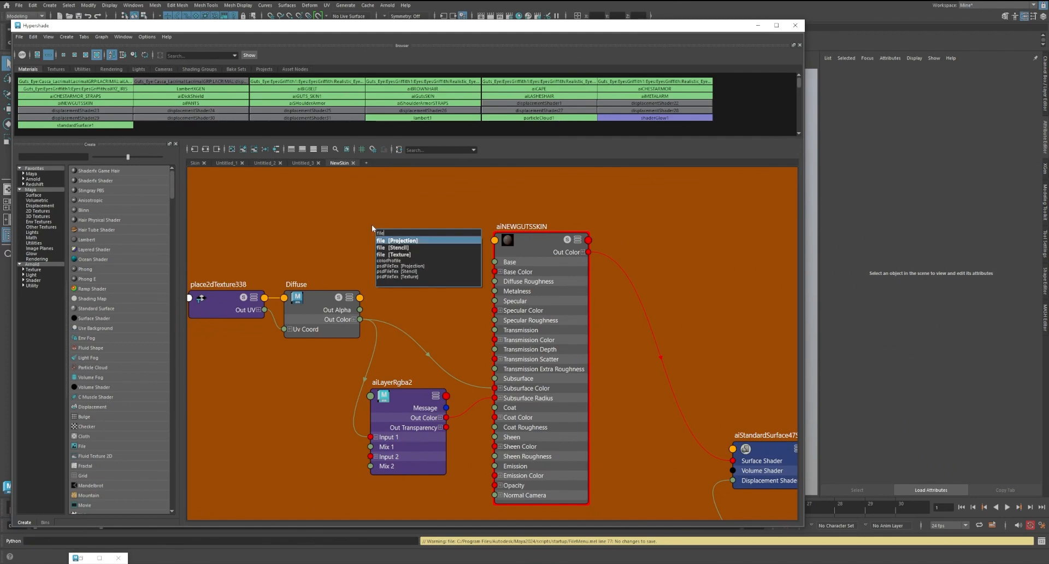
{"action": "key", "text": "Down"}
{"action": "key", "text": "Down"}
{"action": "key", "text": "Return"}
{"action": "left_click_drag", "start_coordinate": [418, 235], "coordinate": [280, 209]}
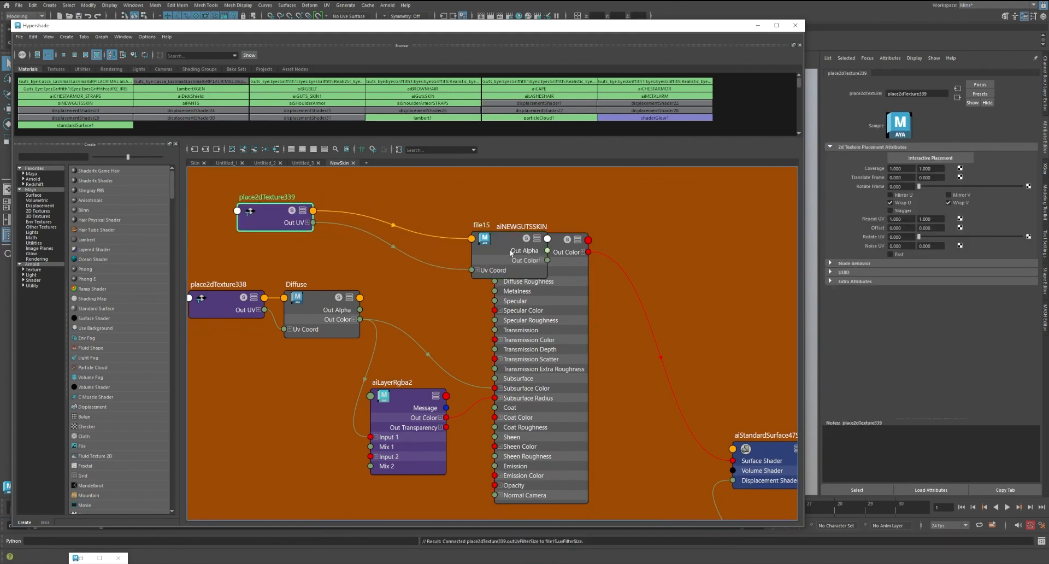
{"action": "left_click_drag", "start_coordinate": [511, 253], "coordinate": [421, 232]}
Rename the new file node to Roughness and position it beside its place2dTexture node
{"action": "double_click", "coordinate": [391, 205]}
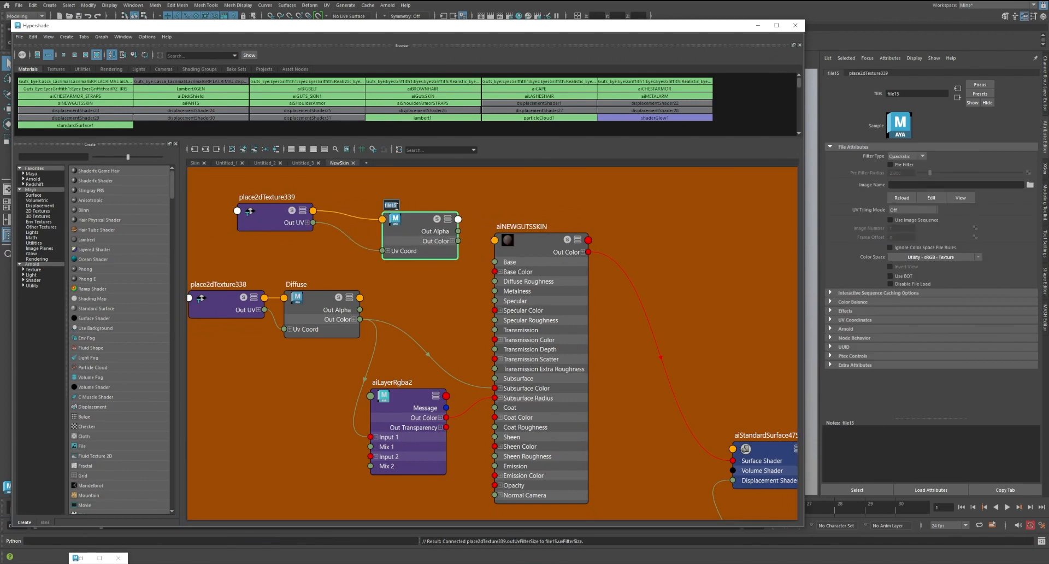
{"action": "type", "text": "Roughne"}
{"action": "type", "text": "ss"}
{"action": "key", "text": "Return"}
{"action": "left_click_drag", "start_coordinate": [413, 221], "coordinate": [385, 201]}
{"action": "middle_click_drag", "start_coordinate": [469, 208], "coordinate": [444, 262], "text": "alt"}
{"action": "left_click_drag", "start_coordinate": [365, 262], "coordinate": [344, 253]}
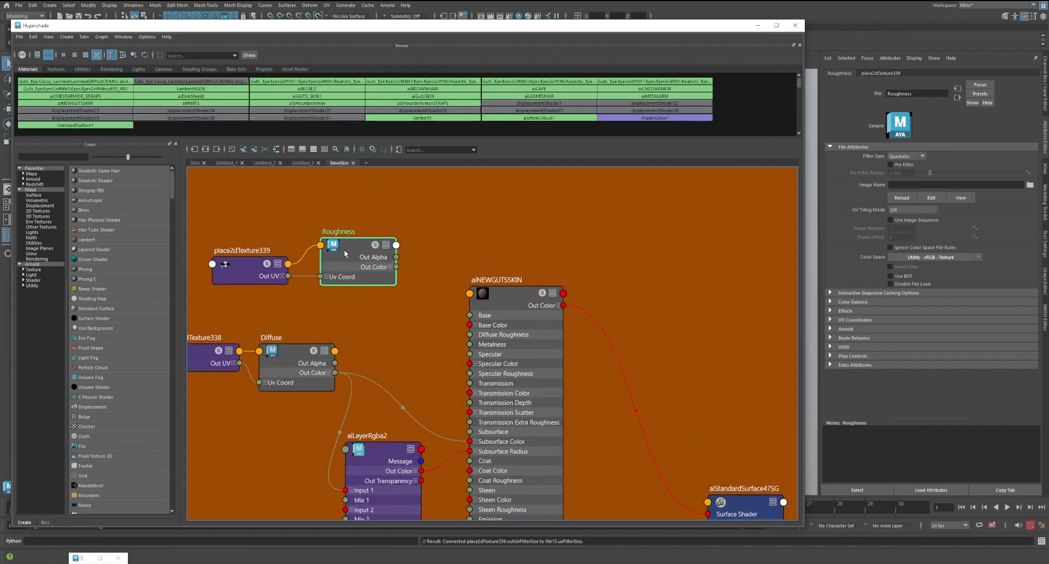
Load Displacement.1001.tif from the Guts New Design textures folder ROUGHNESS MARI into the Roughness node
{"action": "left_click", "coordinate": [1029, 185]}
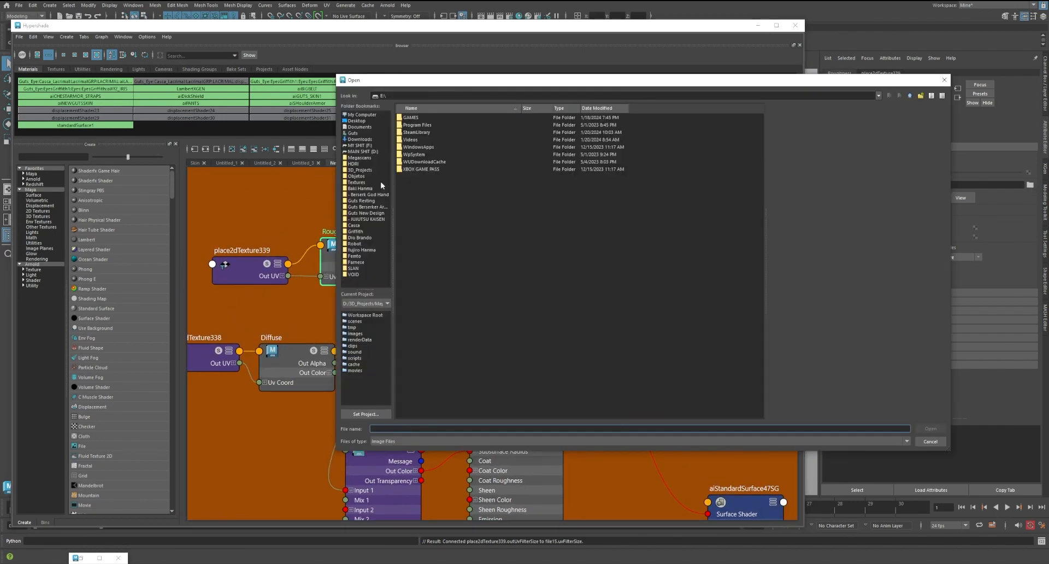
{"action": "left_click", "coordinate": [377, 213]}
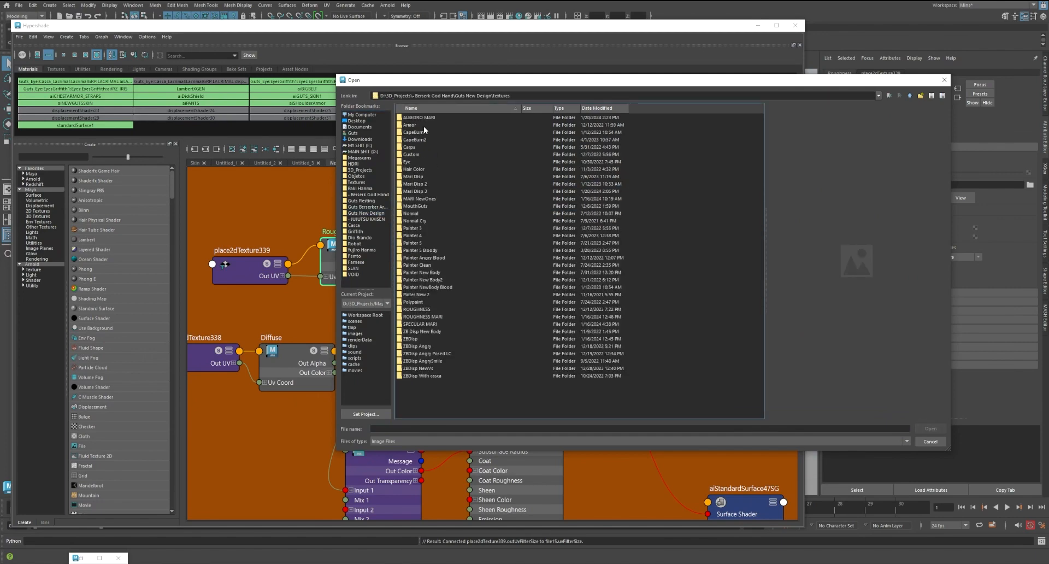
{"action": "double_click", "coordinate": [434, 317]}
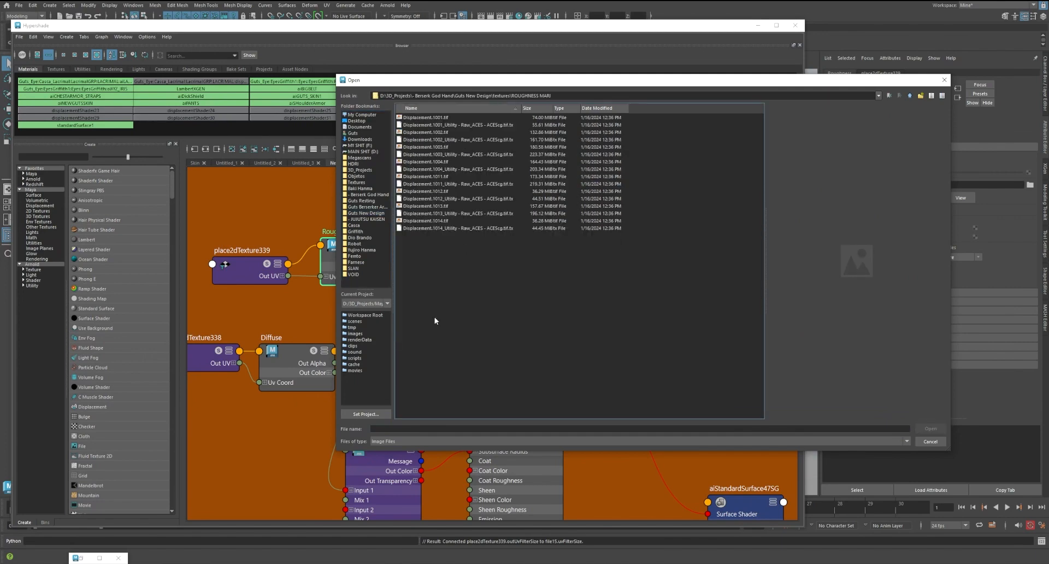
{"action": "left_click", "coordinate": [429, 117]}
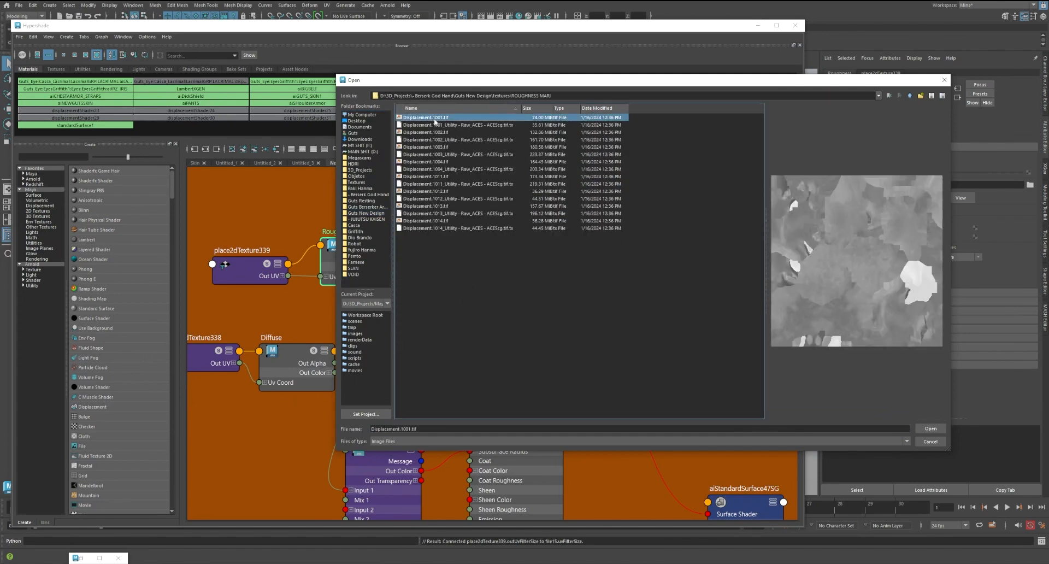
{"action": "left_click", "coordinate": [929, 429]}
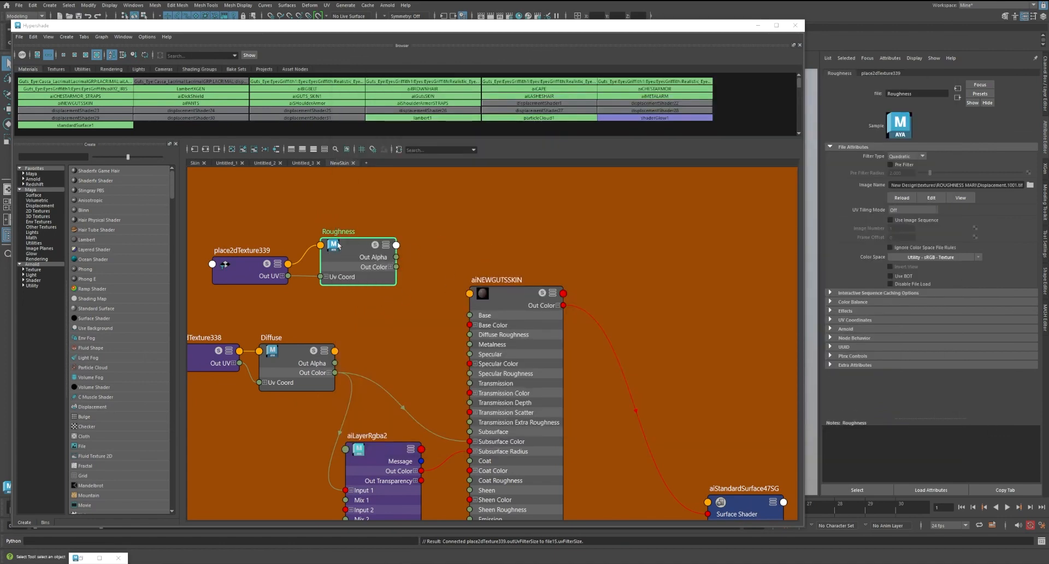
{"action": "left_click_drag", "start_coordinate": [359, 243], "coordinate": [359, 245]}
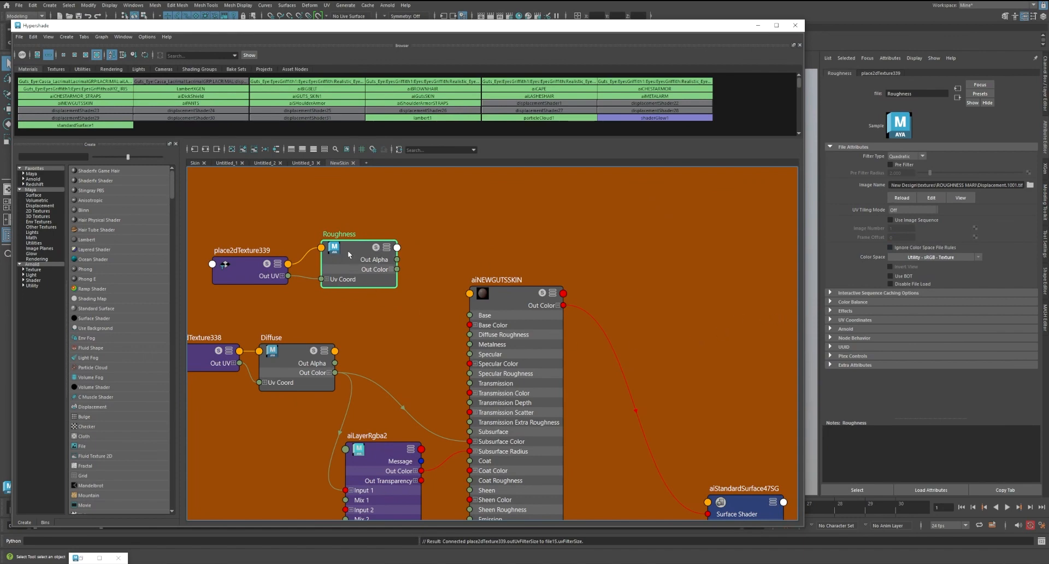
{"action": "left_click_drag", "start_coordinate": [354, 250], "coordinate": [357, 247]}
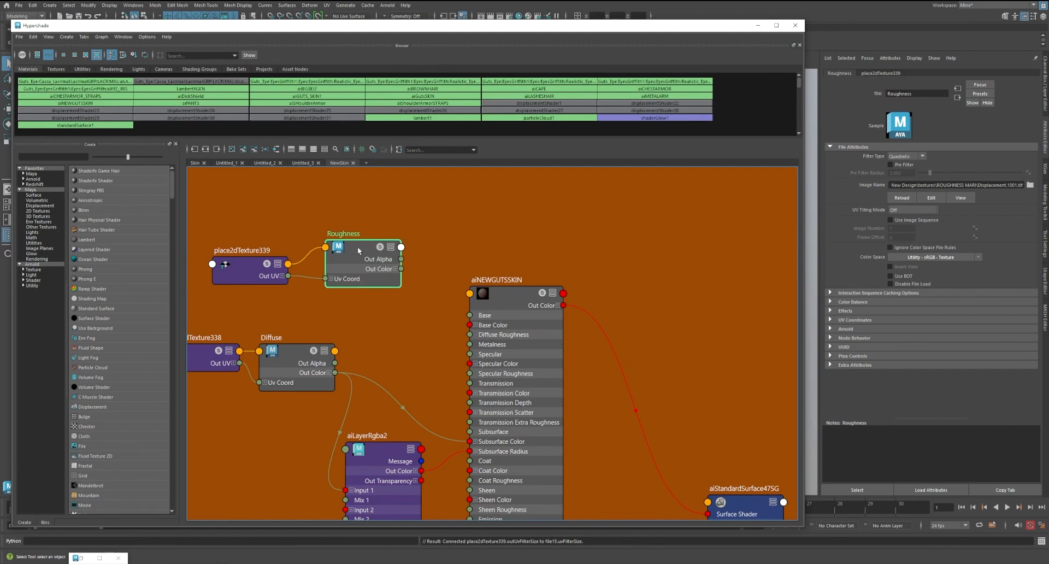
Set the Roughness texture's color space to Utility - Raw and its UV tiling mode to UDIM (Mari)
{"action": "left_click", "coordinate": [932, 257]}
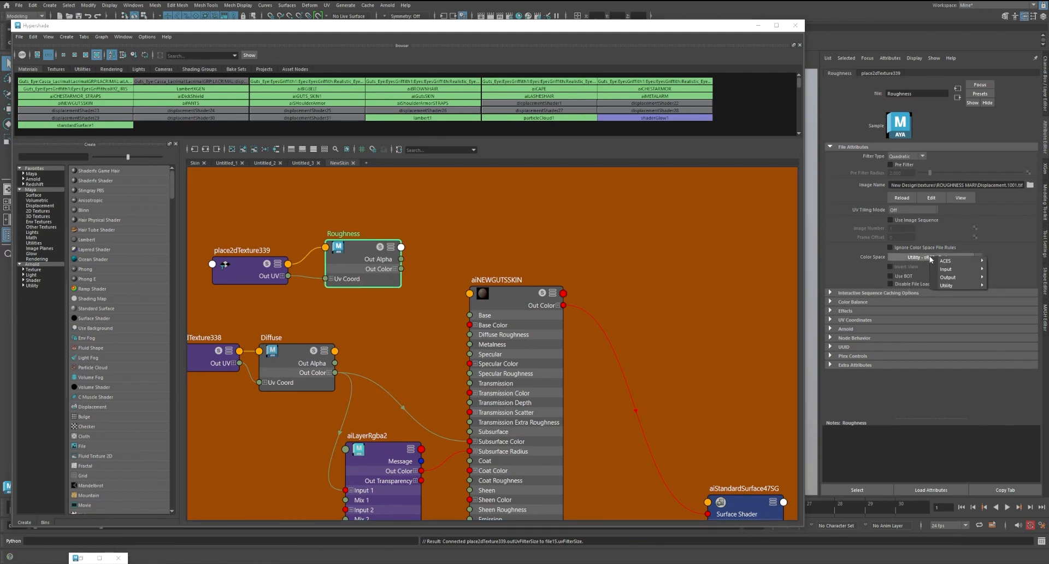
{"action": "mouse_move", "coordinate": [947, 286]}
{"action": "left_click", "coordinate": [1024, 220]}
{"action": "left_click", "coordinate": [933, 258]}
{"action": "mouse_move", "coordinate": [948, 288]}
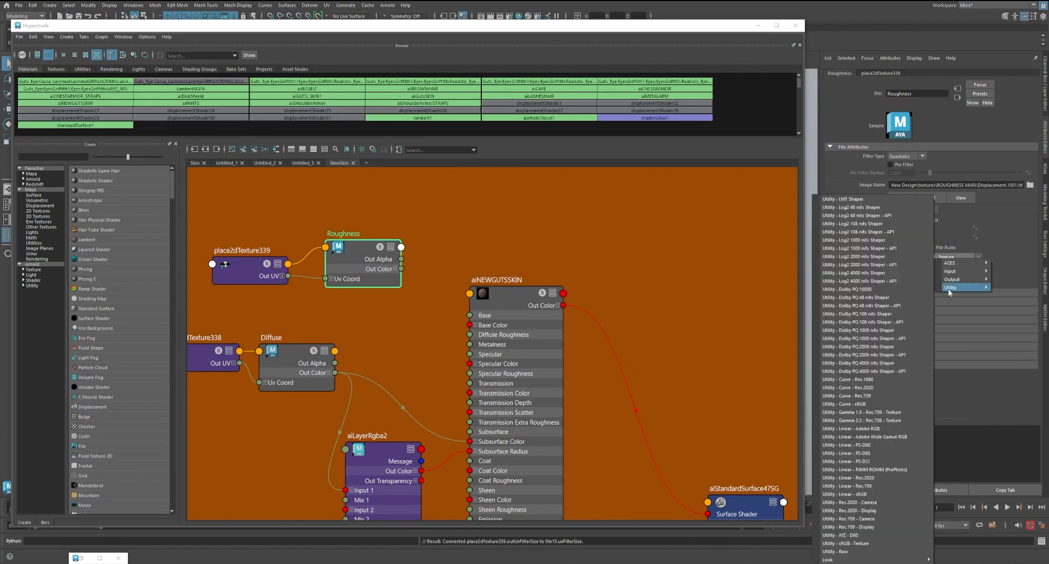
{"action": "left_click", "coordinate": [838, 552]}
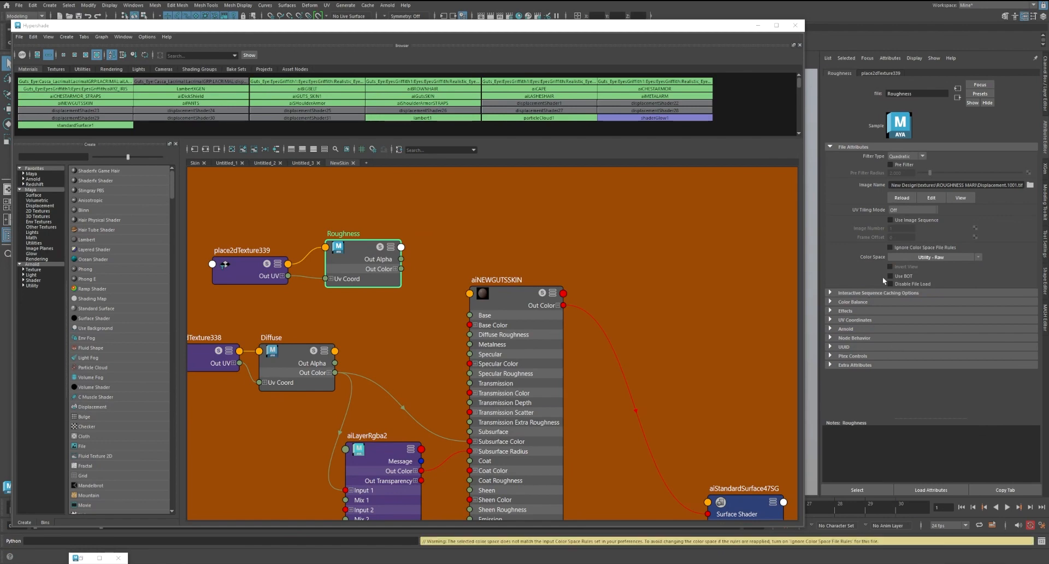
{"action": "left_click", "coordinate": [899, 210]}
{"action": "left_click", "coordinate": [896, 243]}
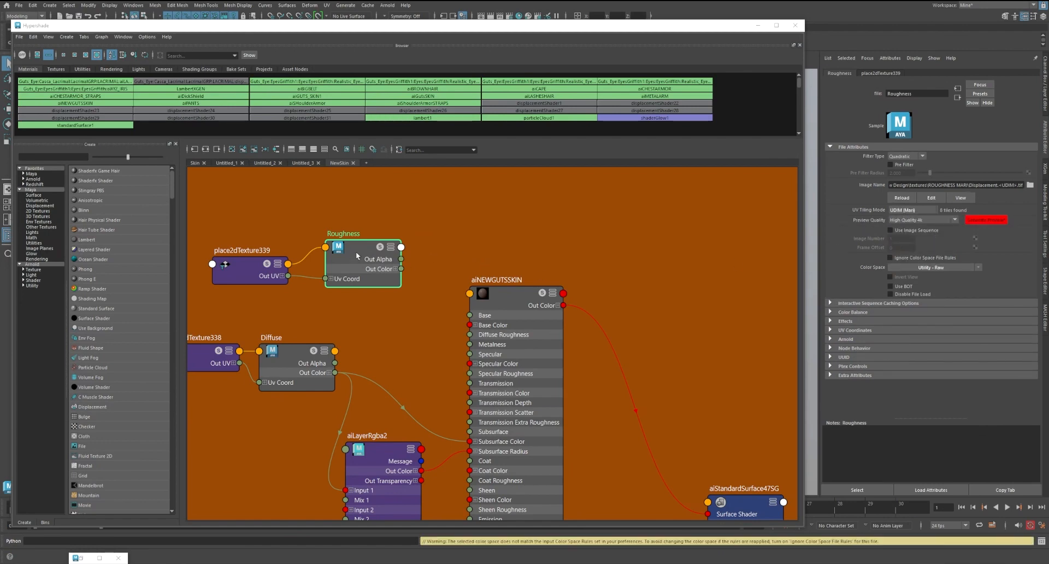
{"action": "left_click_drag", "start_coordinate": [403, 264], "coordinate": [398, 262]}
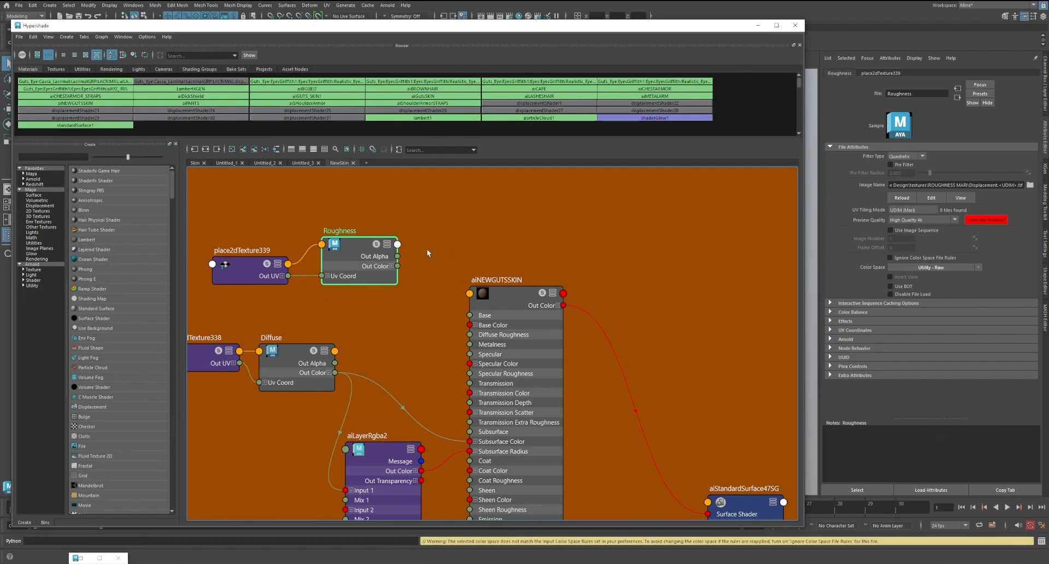
Connect the Roughness node's Out Alpha to the Specular Roughness of aiNEWGUTSSKIN
{"action": "middle_click_drag", "start_coordinate": [427, 248], "coordinate": [427, 222]}
{"action": "left_click", "coordinate": [504, 271]}
{"action": "left_click_drag", "start_coordinate": [505, 270], "coordinate": [502, 264]}
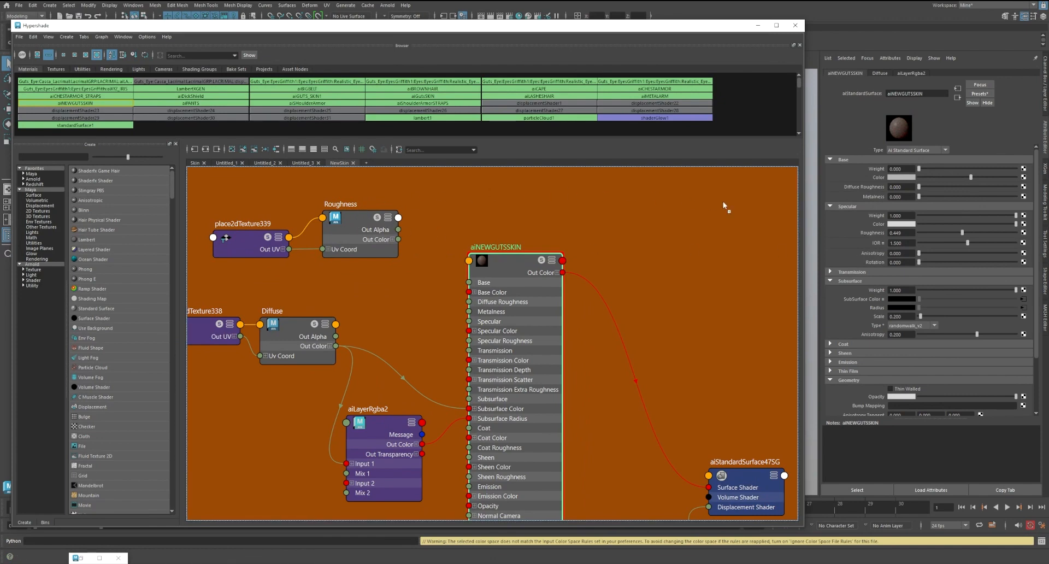
{"action": "middle_click_drag", "start_coordinate": [873, 232], "coordinate": [871, 231]}
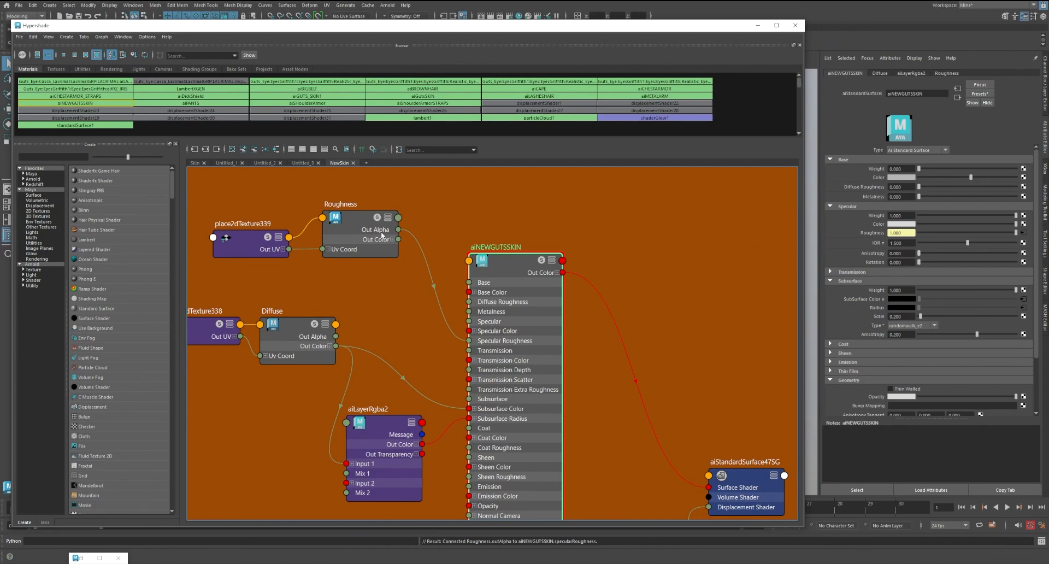
Examine the Roughness texture's Color Balance settings, including the Alpha Is Luminance option
{"action": "left_click_drag", "start_coordinate": [357, 223], "coordinate": [353, 222]}
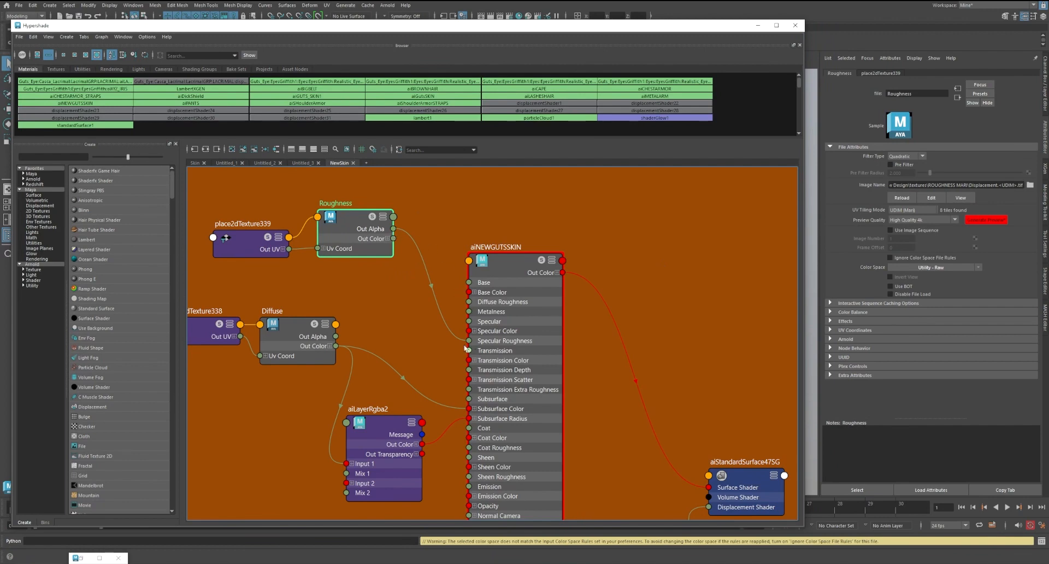
{"action": "left_click_drag", "start_coordinate": [500, 266], "coordinate": [504, 269]}
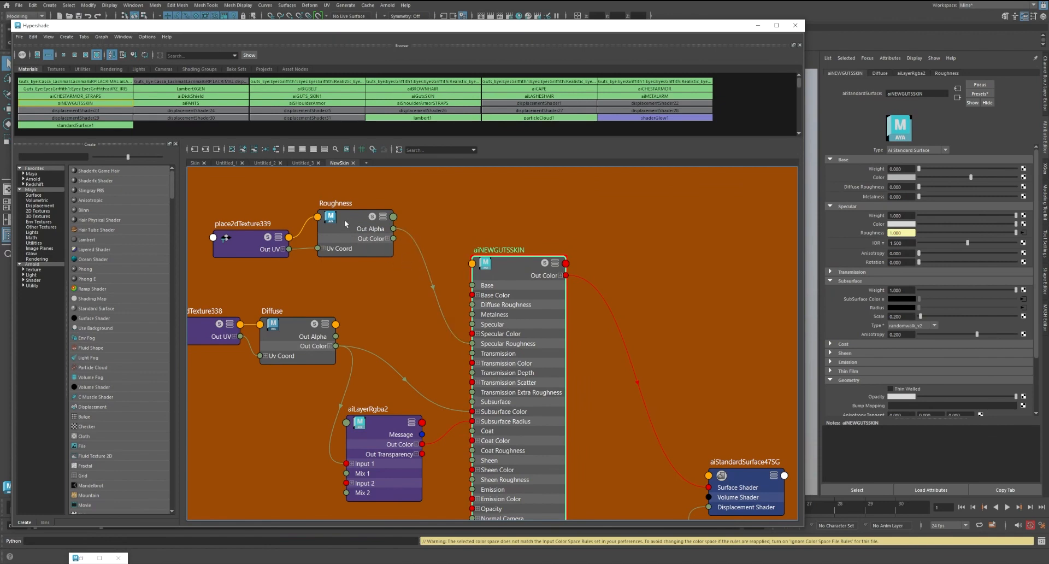
{"action": "left_click_drag", "start_coordinate": [508, 268], "coordinate": [505, 269]}
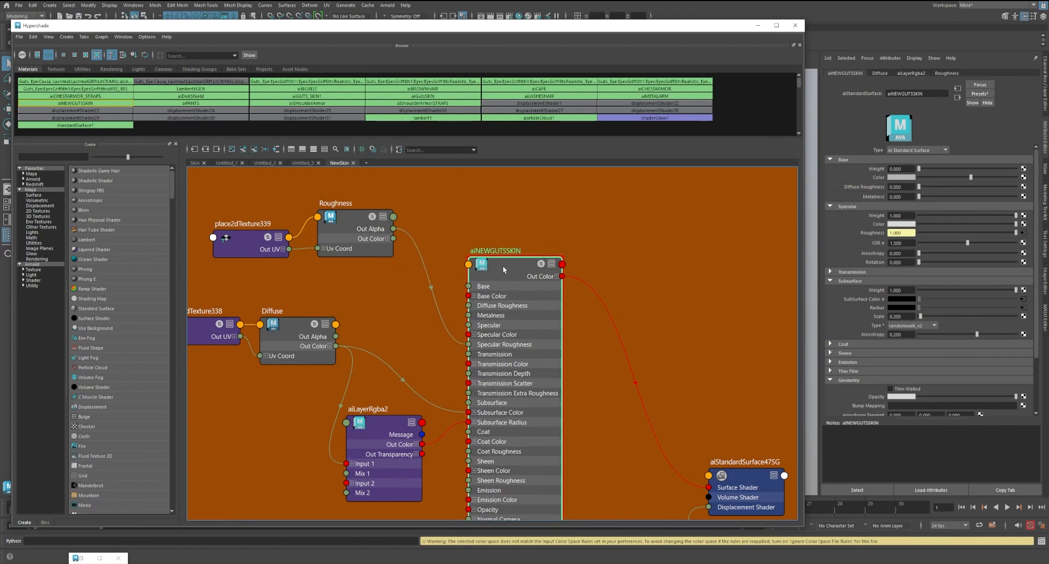
{"action": "left_click_drag", "start_coordinate": [359, 230], "coordinate": [384, 238]}
{"action": "left_click", "coordinate": [488, 266]}
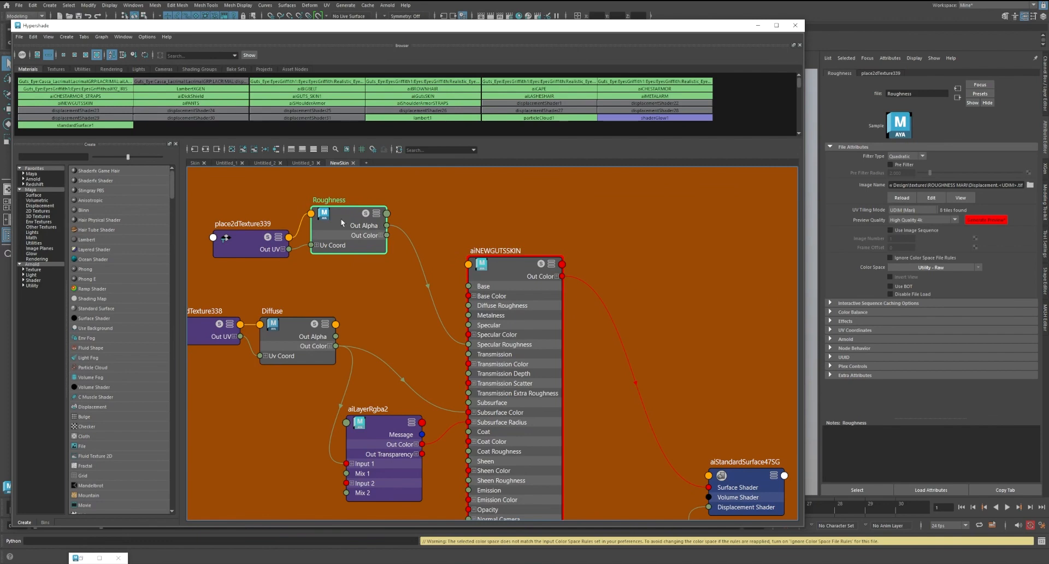
{"action": "left_click", "coordinate": [847, 310]}
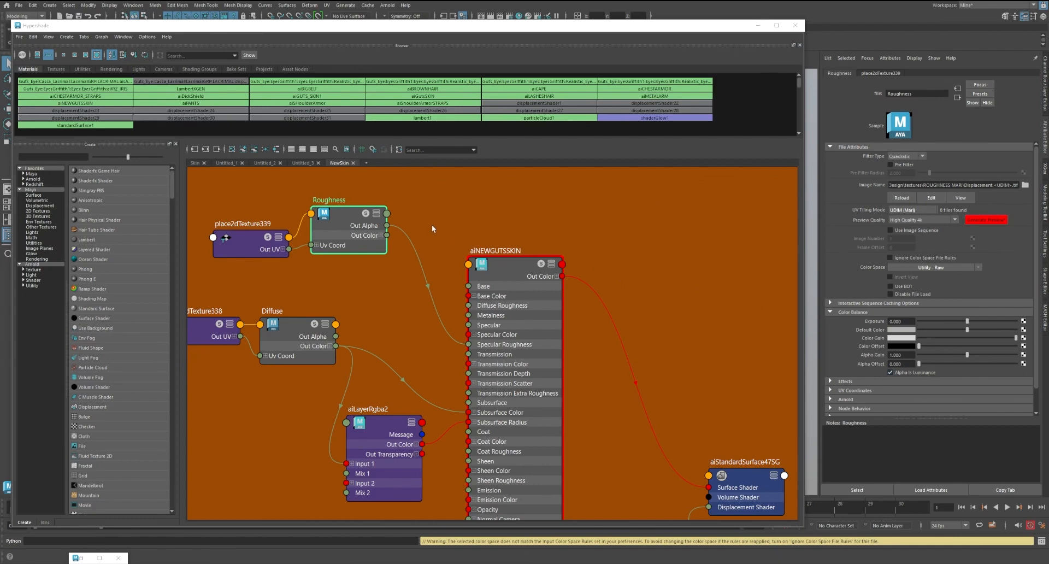
{"action": "left_click_drag", "start_coordinate": [340, 220], "coordinate": [340, 223]}
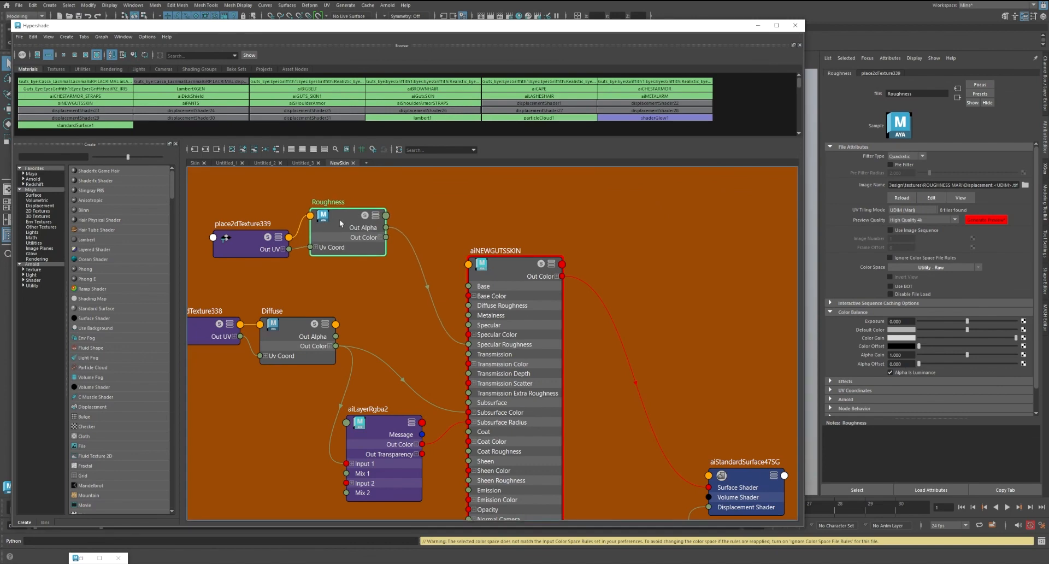
Add a luminance node above the aiNEWGUTSSKIN shader
{"action": "left_click", "coordinate": [437, 221]}
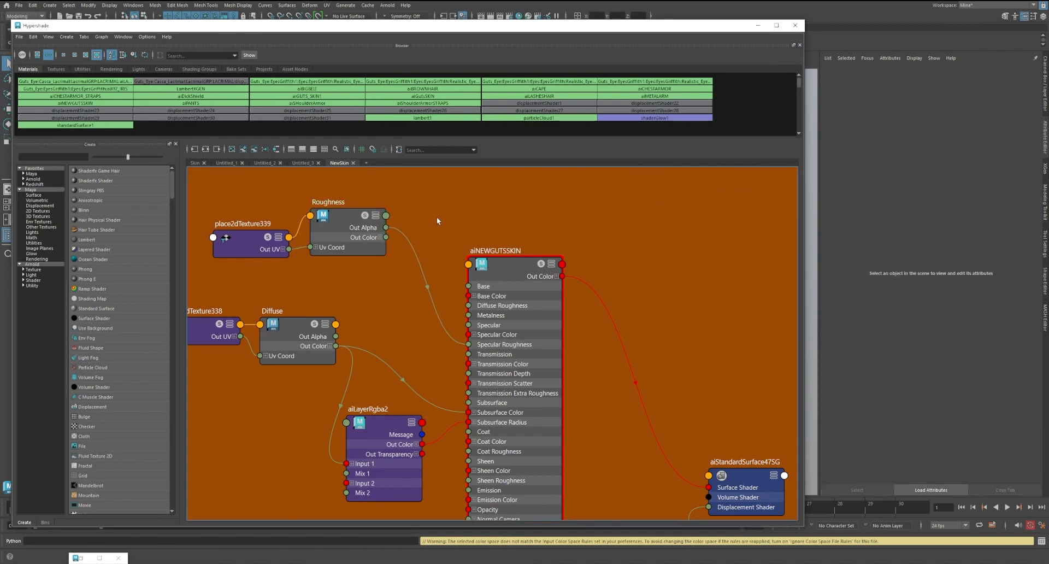
{"action": "key", "text": "Tab"}
{"action": "type", "text": "lum"}
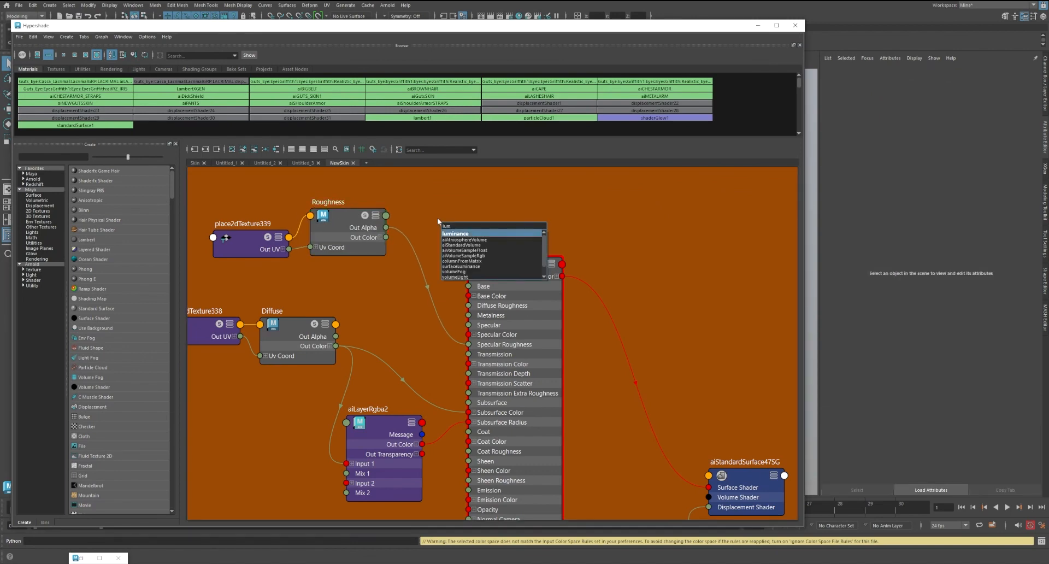
{"action": "key", "text": "Return"}
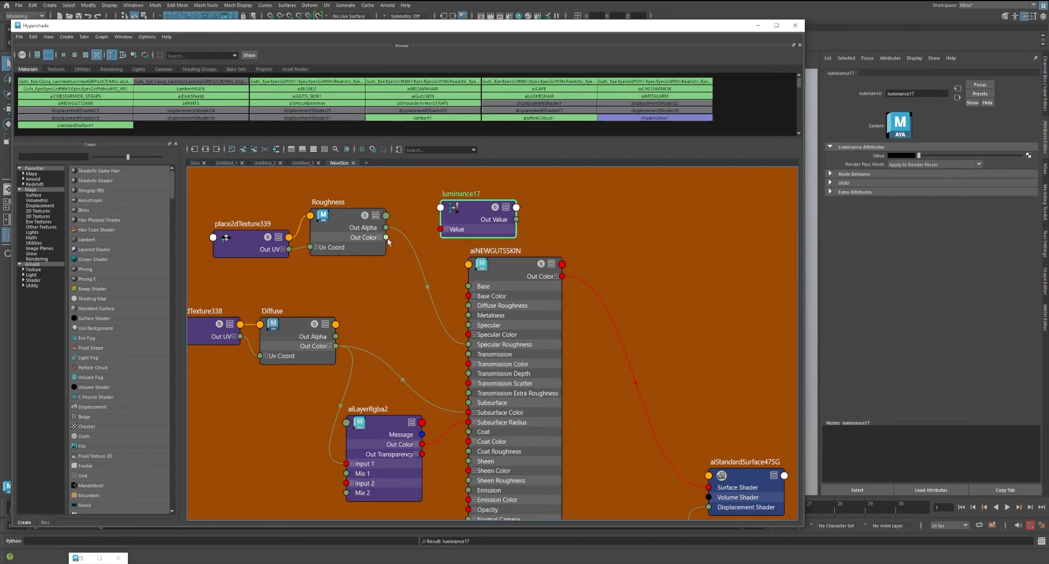
Route Roughness Out Color through the luminance node into aiNEWGUTSSKIN's Specular Roughness, and place the luminance node between Diffuse and the shader
{"action": "left_click_drag", "start_coordinate": [386, 237], "coordinate": [468, 344]}
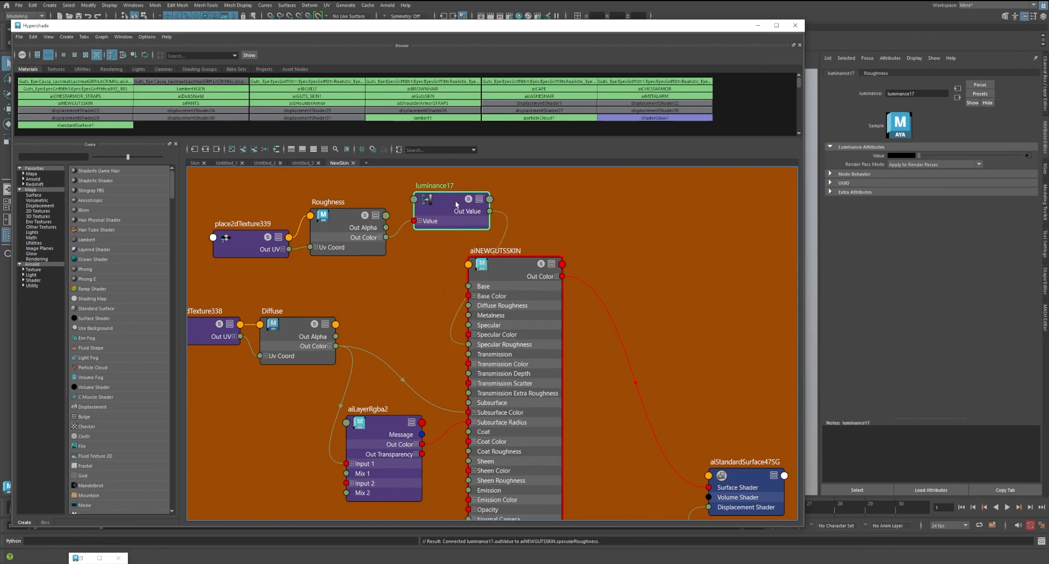
{"action": "left_click_drag", "start_coordinate": [456, 204], "coordinate": [419, 320]}
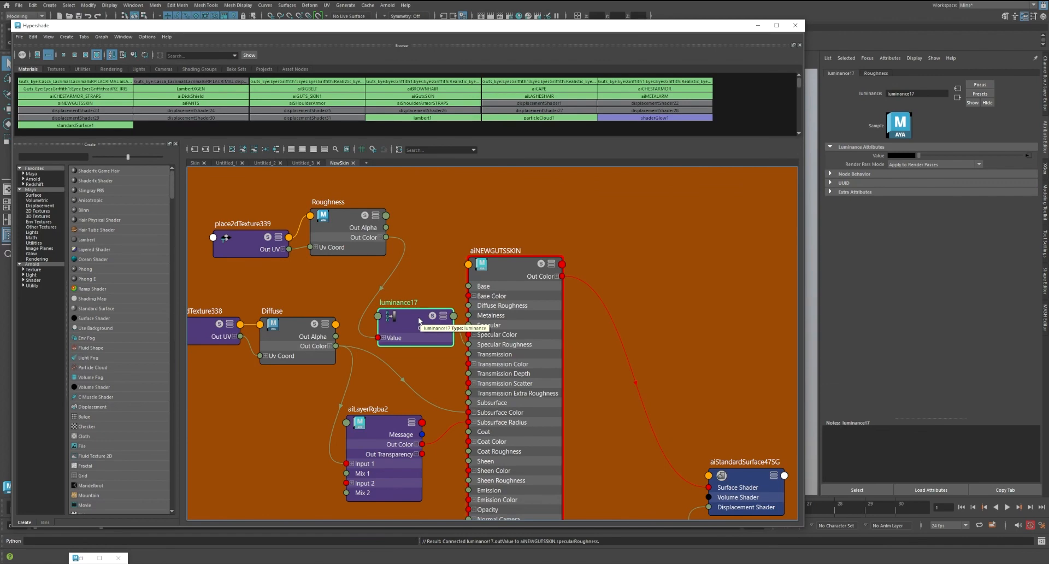
{"action": "left_click", "coordinate": [434, 273]}
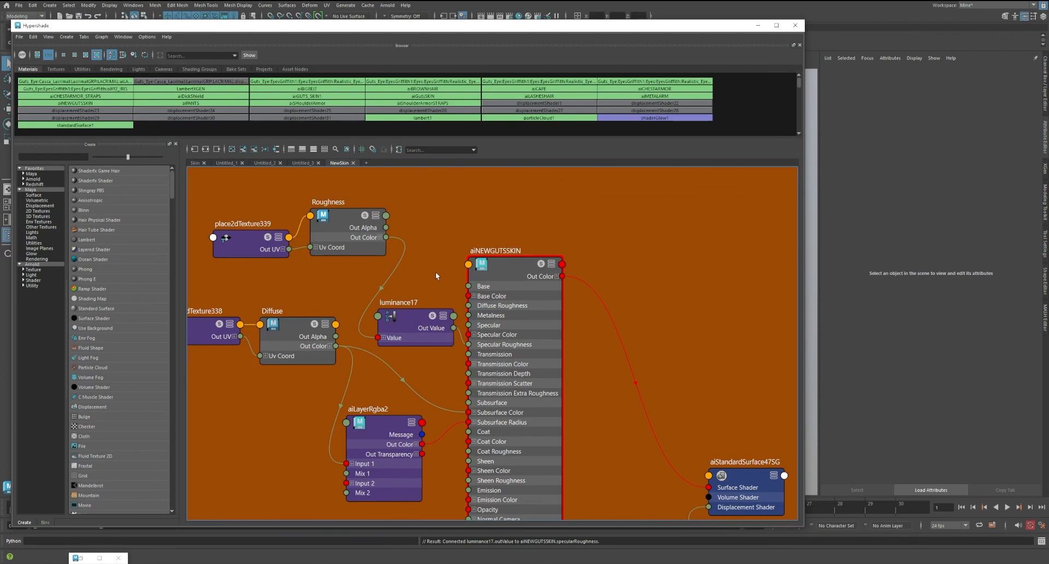
{"action": "middle_click_drag", "start_coordinate": [434, 258], "coordinate": [433, 247], "text": "alt"}
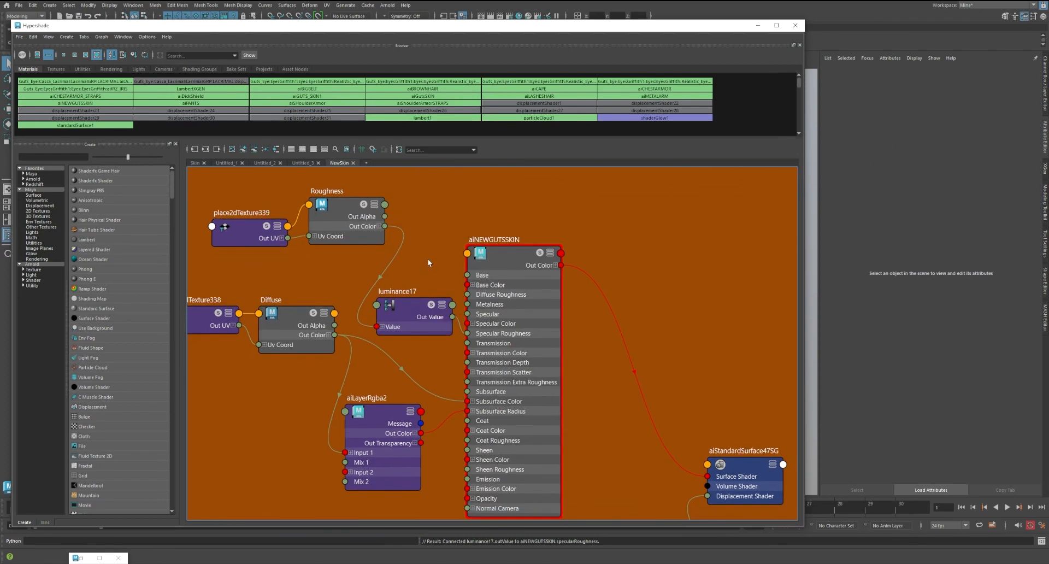
{"action": "middle_click_drag", "start_coordinate": [427, 257], "coordinate": [437, 228], "text": "alt"}
{"action": "scroll", "coordinate": [433, 238], "scroll_direction": "down", "scroll_amount": 4}
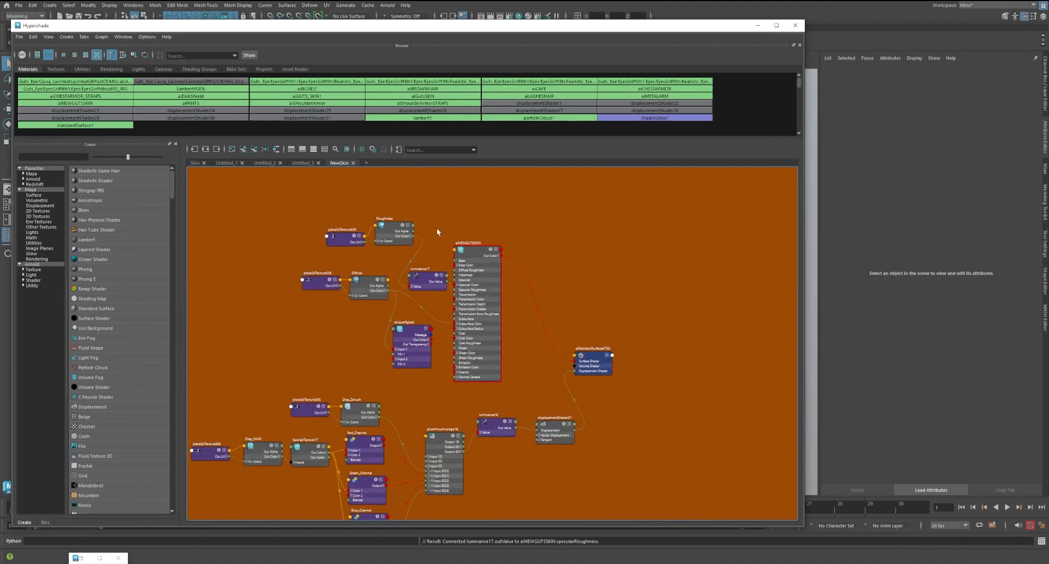
Import Specular.1001.tif from the textures' SPECULAR MARI folder in File Explorer into the Hypershade graph
{"action": "scroll", "coordinate": [437, 228], "scroll_direction": "up", "scroll_amount": 2}
{"action": "left_click", "coordinate": [71, 563]}
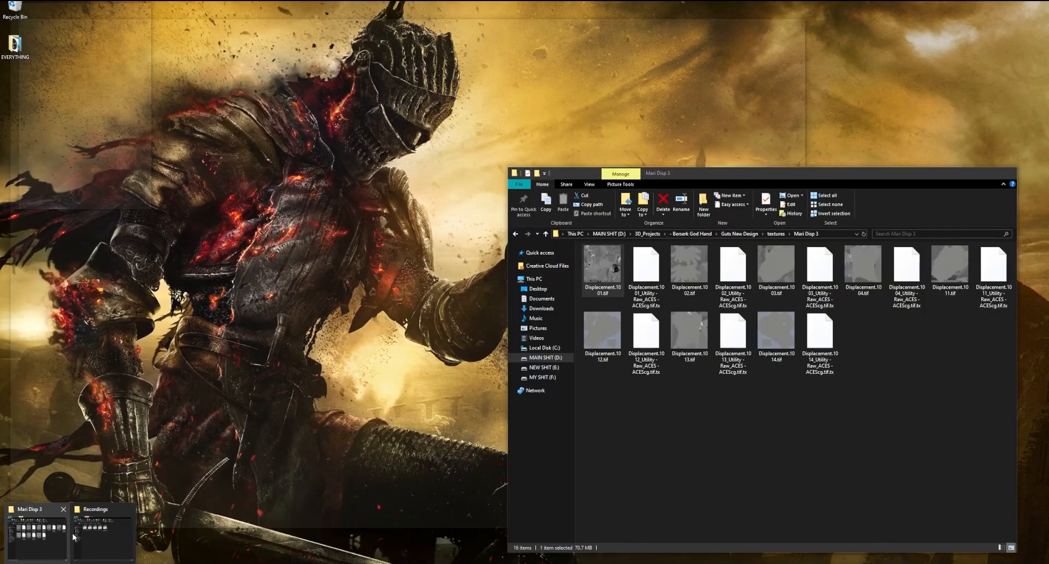
{"action": "mouse_move", "coordinate": [102, 535]}
{"action": "left_click", "coordinate": [37, 532]}
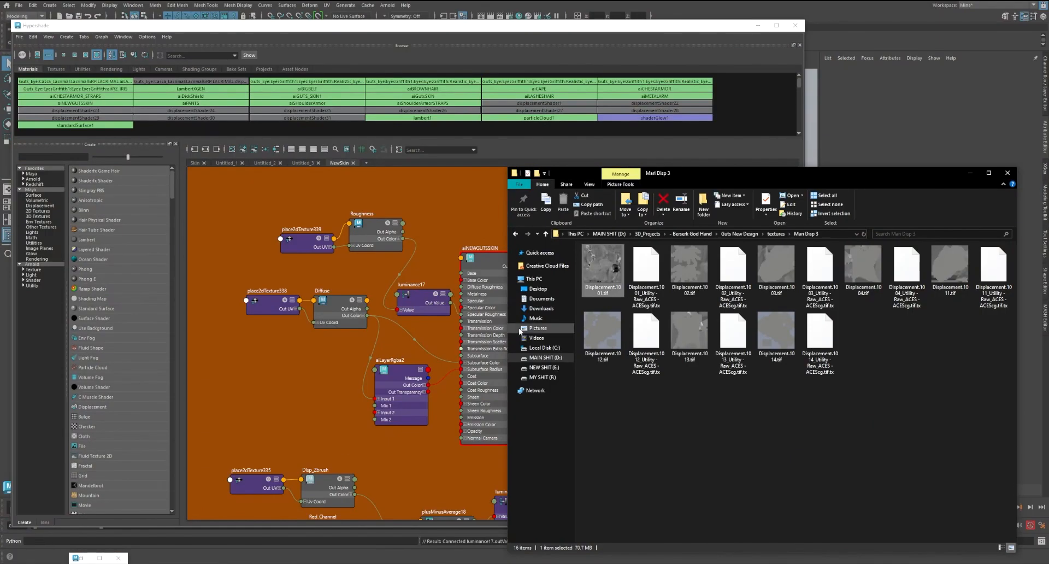
{"action": "left_click", "coordinate": [515, 233]}
{"action": "scroll", "coordinate": [648, 384], "scroll_direction": "down", "scroll_amount": 2}
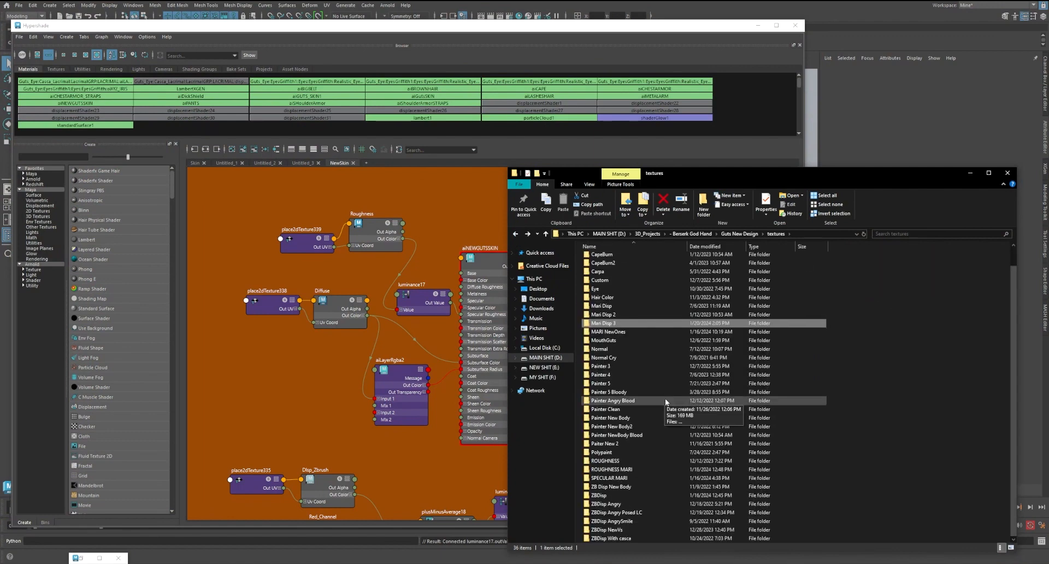
{"action": "double_click", "coordinate": [609, 478]}
{"action": "left_click_drag", "start_coordinate": [602, 267], "coordinate": [414, 201]}
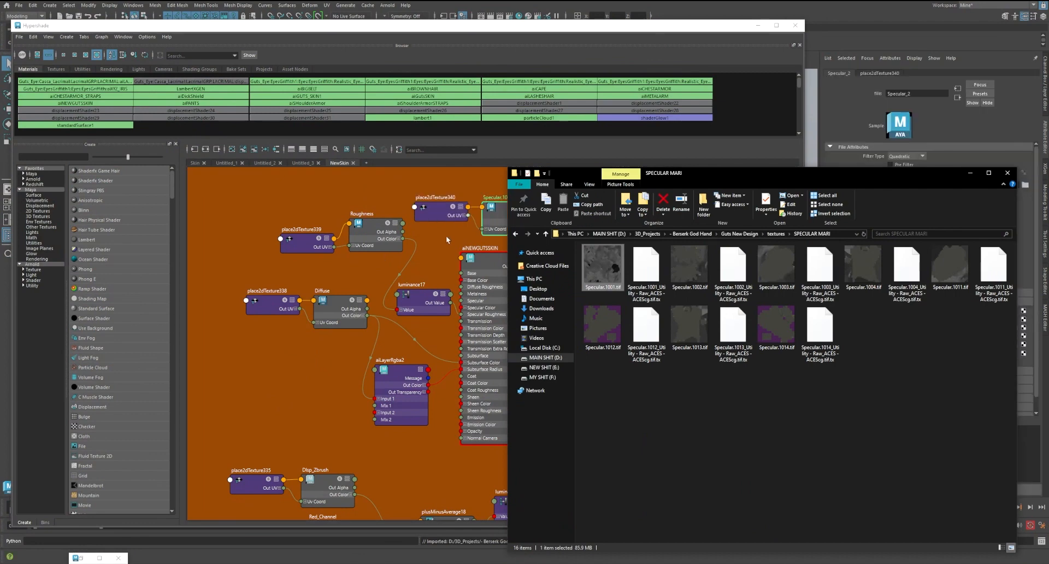
Place the Specular.1001.tif texture and its placement node above Roughness, and set the texture's color space to Utility - Raw
{"action": "middle_click_drag", "start_coordinate": [446, 240], "coordinate": [402, 310], "text": "alt"}
{"action": "left_click_drag", "start_coordinate": [382, 279], "coordinate": [293, 240]}
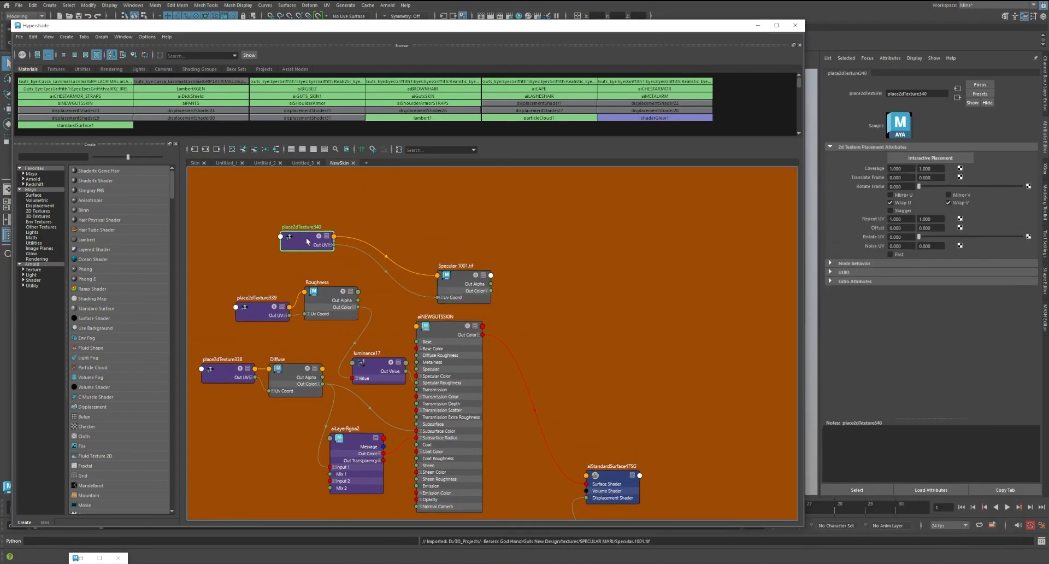
{"action": "left_click_drag", "start_coordinate": [464, 289], "coordinate": [407, 258]}
{"action": "left_click", "coordinate": [941, 257]}
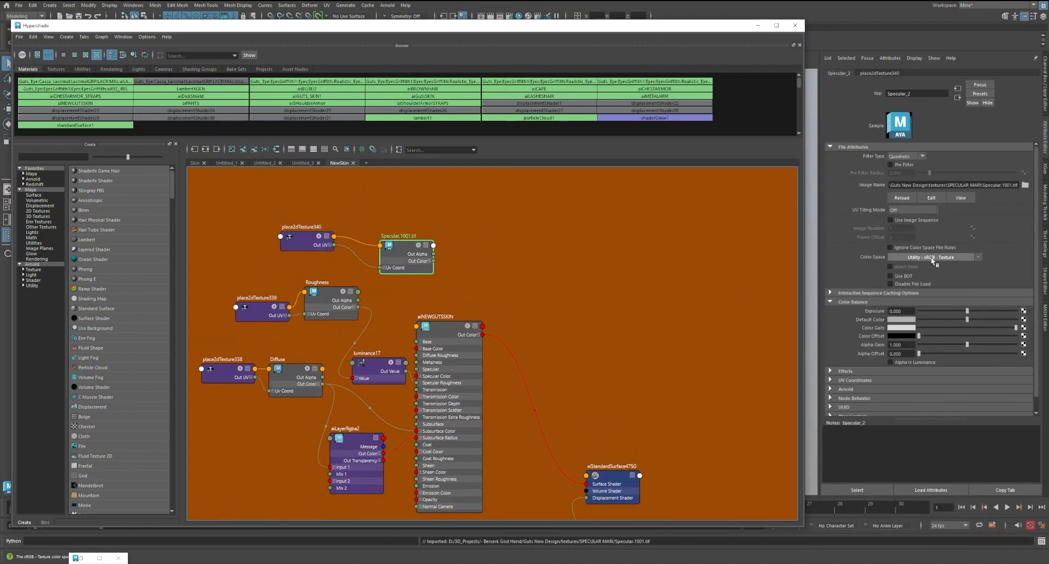
{"action": "mouse_move", "coordinate": [940, 287]}
{"action": "left_click", "coordinate": [836, 551]}
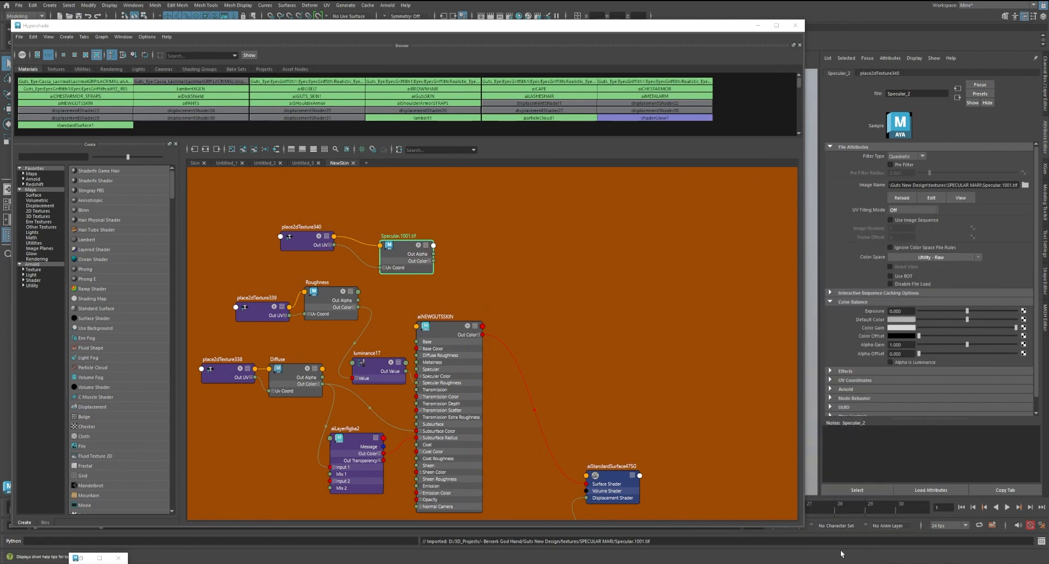
Try driving aiNEWGUTSSKIN's Specular Color with the Out Color of Specular.1001.tif, and remove that connection
{"action": "left_click", "coordinate": [448, 326]}
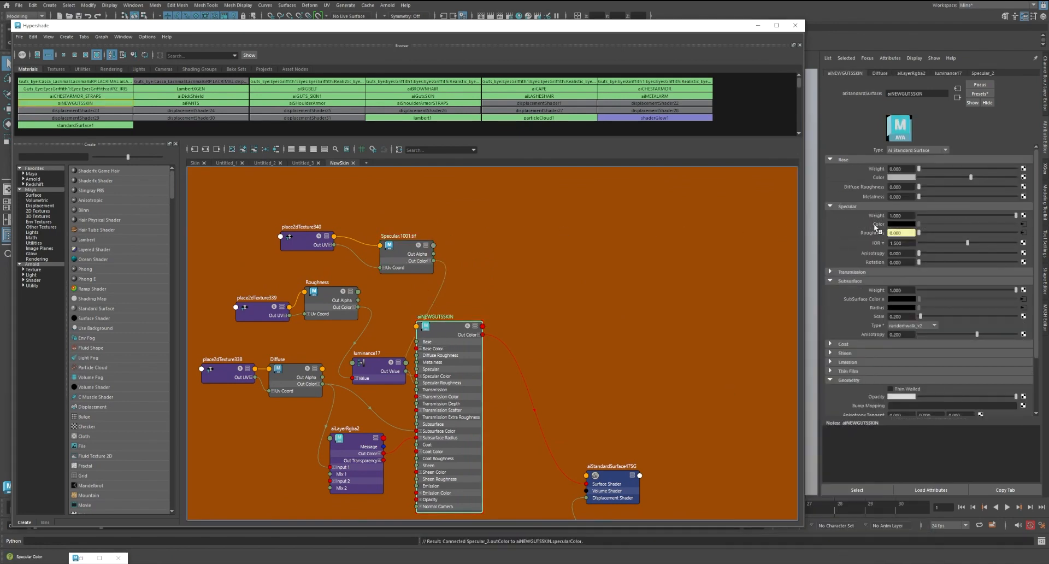
{"action": "left_click", "coordinate": [383, 253]}
{"action": "left_click_drag", "start_coordinate": [382, 253], "coordinate": [363, 240]}
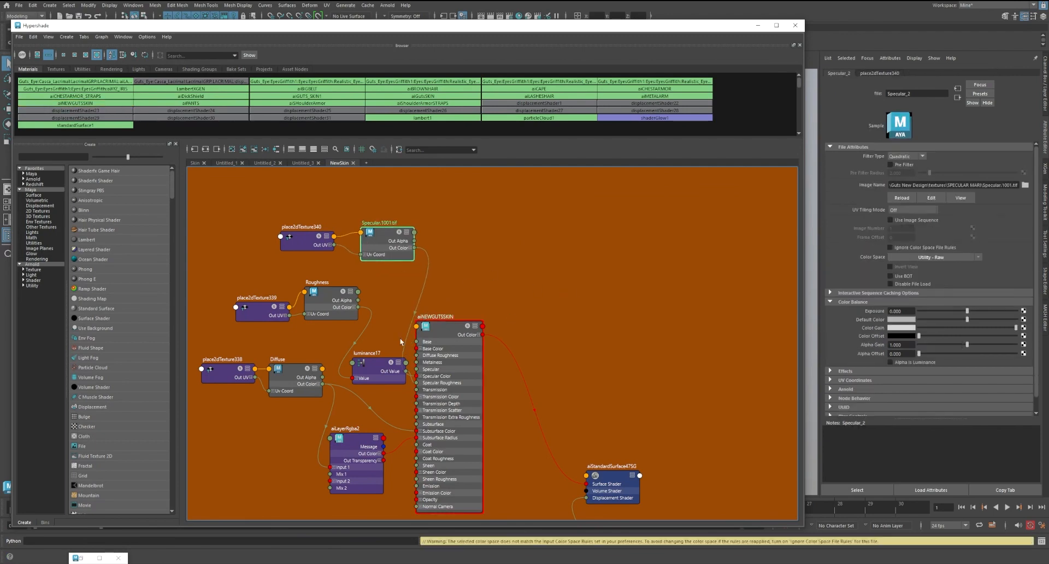
{"action": "left_click", "coordinate": [446, 331]}
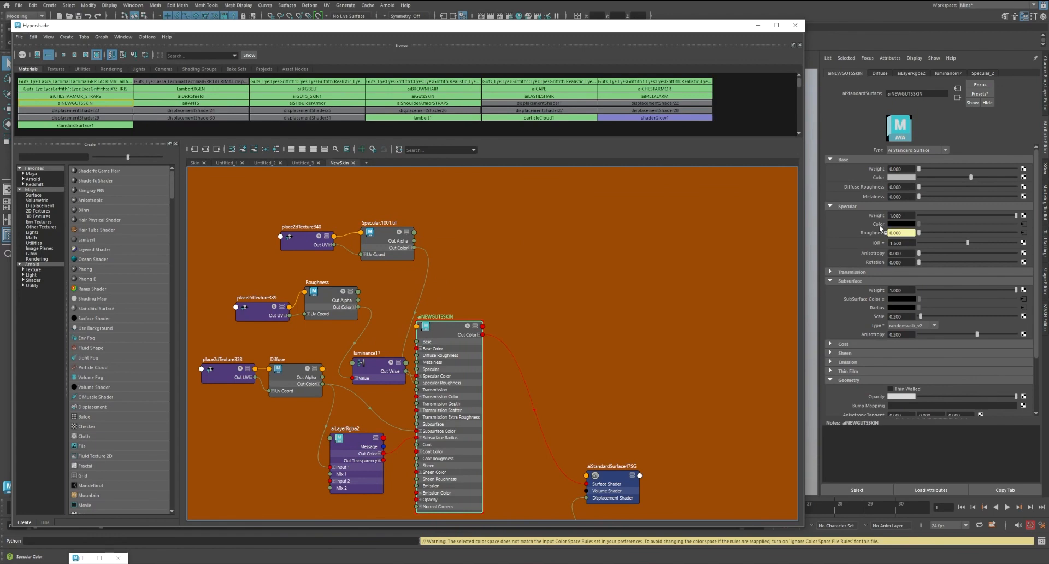
{"action": "left_click", "coordinate": [413, 277]}
{"action": "key", "text": "Delete"}
Connect the Out Alpha of Specular.1001.tif to aiNEWGUTSSKIN's specular Weight, and tidy the positions of the specular and luminance nodes
{"action": "left_click", "coordinate": [446, 326]}
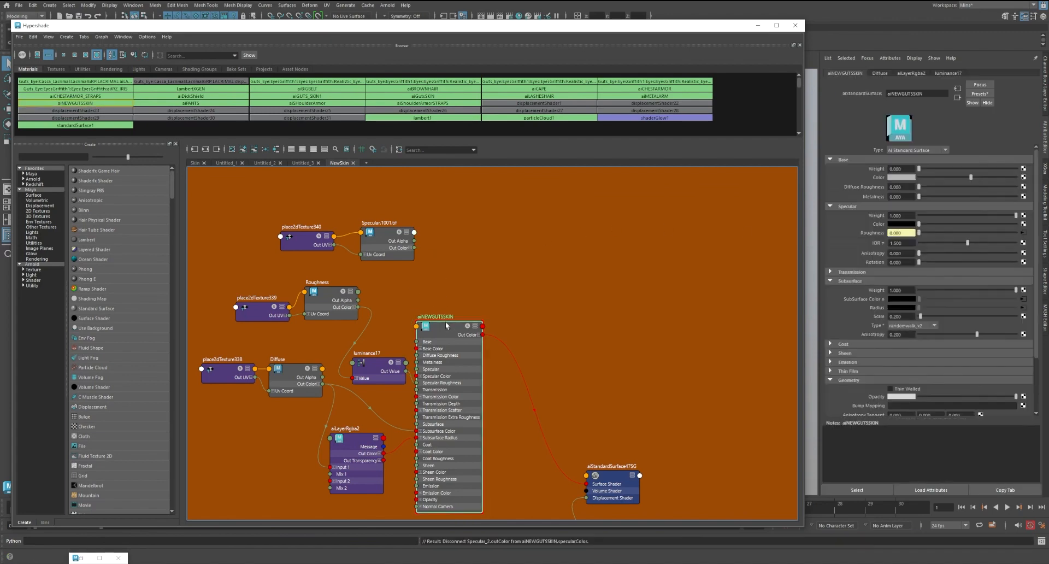
{"action": "middle_click_drag", "start_coordinate": [382, 233], "coordinate": [874, 216]}
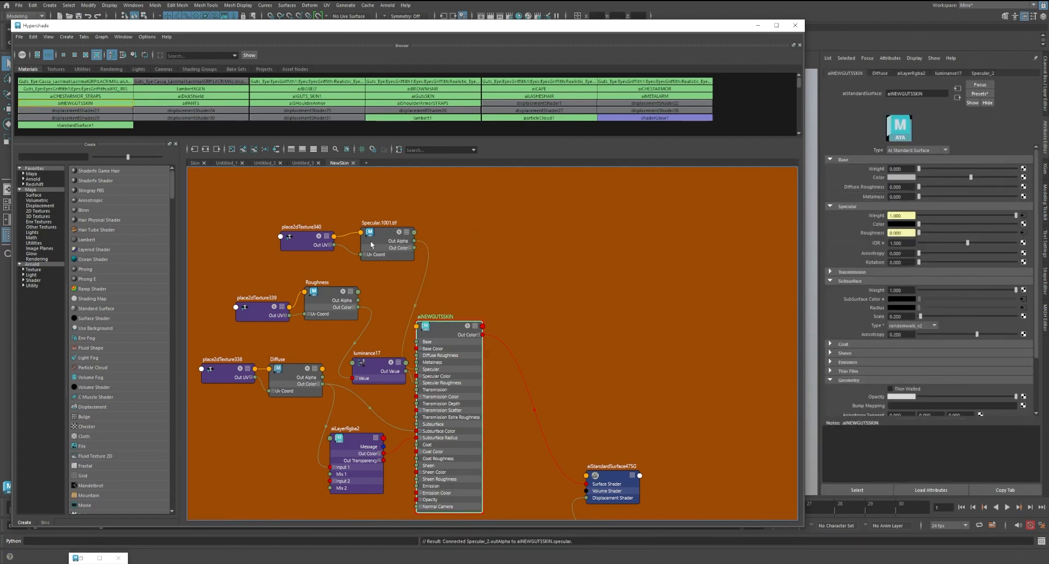
{"action": "left_click_drag", "start_coordinate": [375, 239], "coordinate": [368, 230]}
{"action": "left_click_drag", "start_coordinate": [302, 238], "coordinate": [258, 237]}
{"action": "left_click_drag", "start_coordinate": [377, 230], "coordinate": [344, 216]}
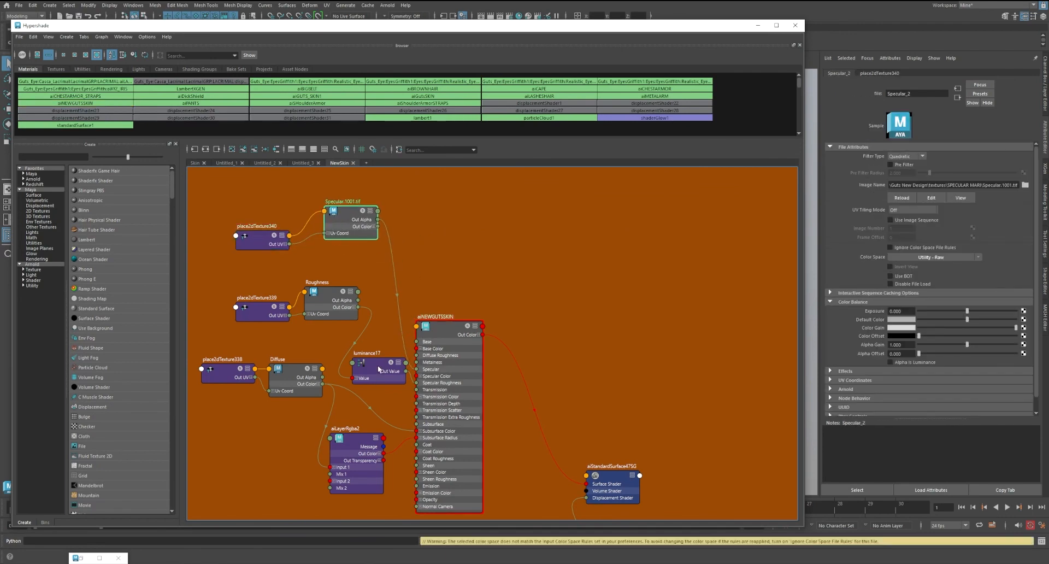
{"action": "left_click_drag", "start_coordinate": [379, 369], "coordinate": [369, 365]}
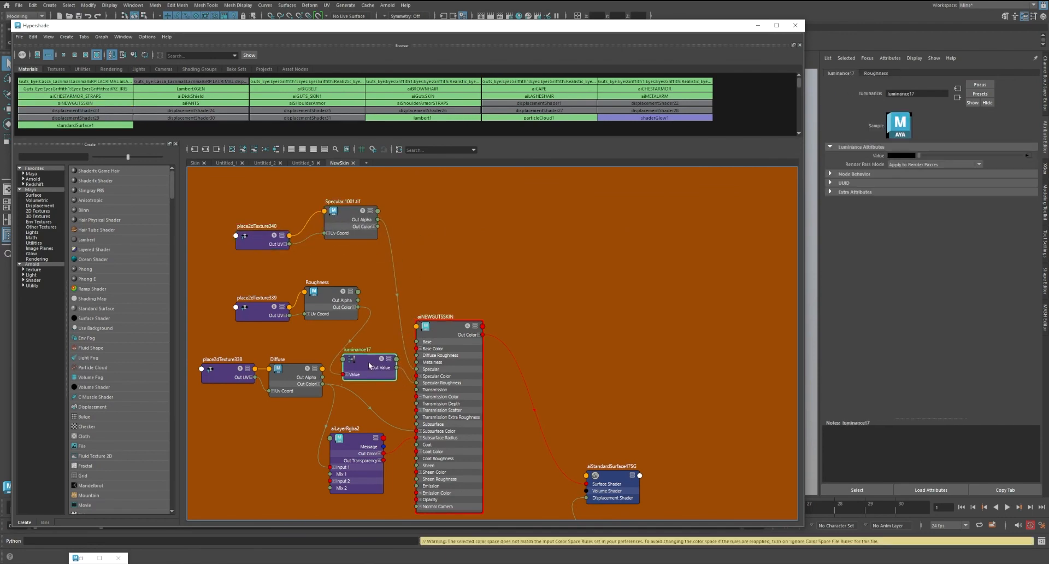
Enable Alpha Is Luminance on the Specular.1001.tif texture and set its UV Tiling Mode to UDIM (Mari)
{"action": "left_click", "coordinate": [447, 334]}
{"action": "left_click", "coordinate": [350, 219]}
{"action": "left_click", "coordinate": [889, 361]}
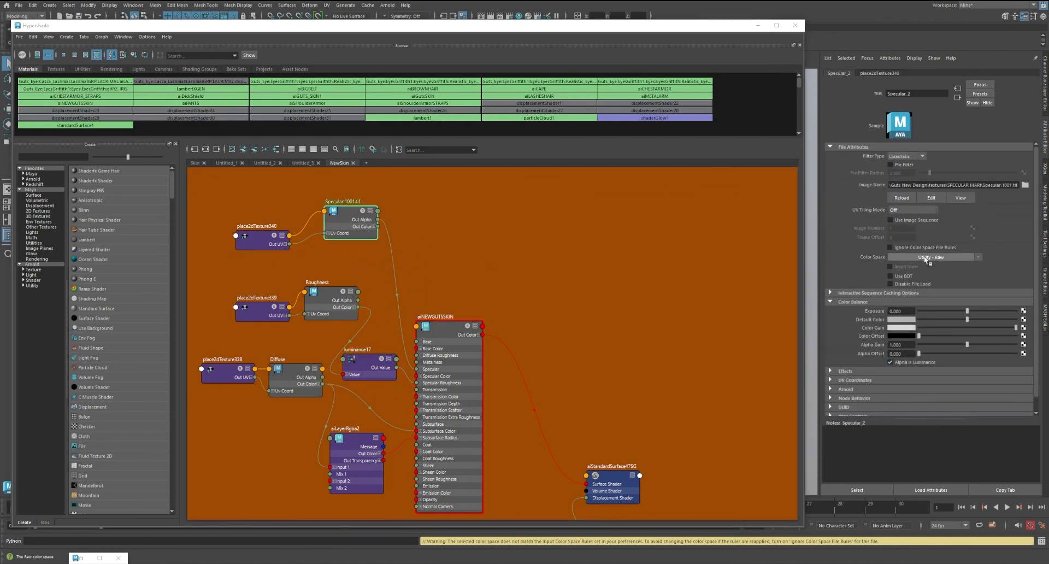
{"action": "left_click", "coordinate": [911, 209]}
{"action": "left_click", "coordinate": [906, 243]}
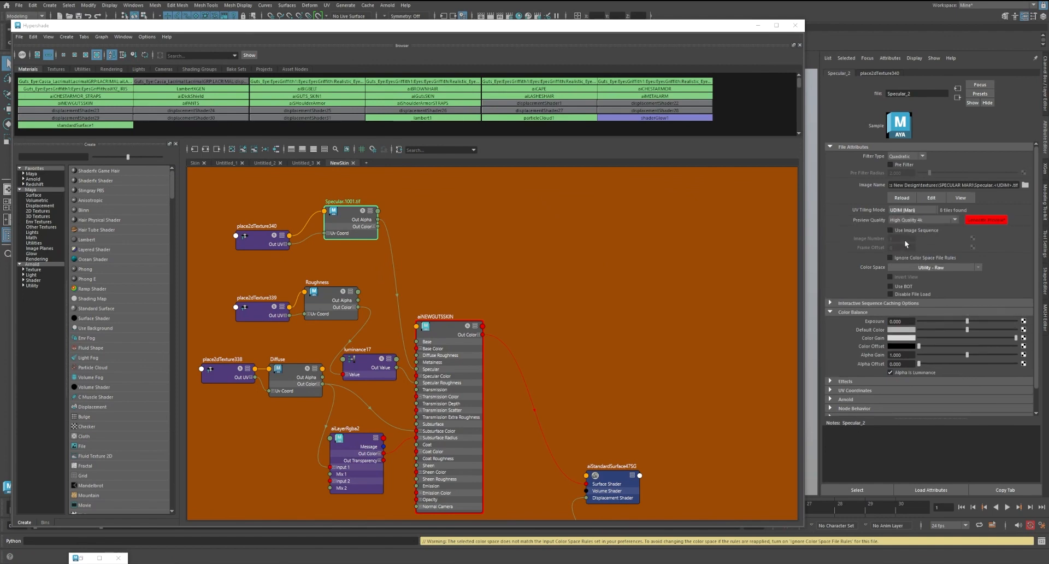
{"action": "left_click", "coordinate": [464, 253]}
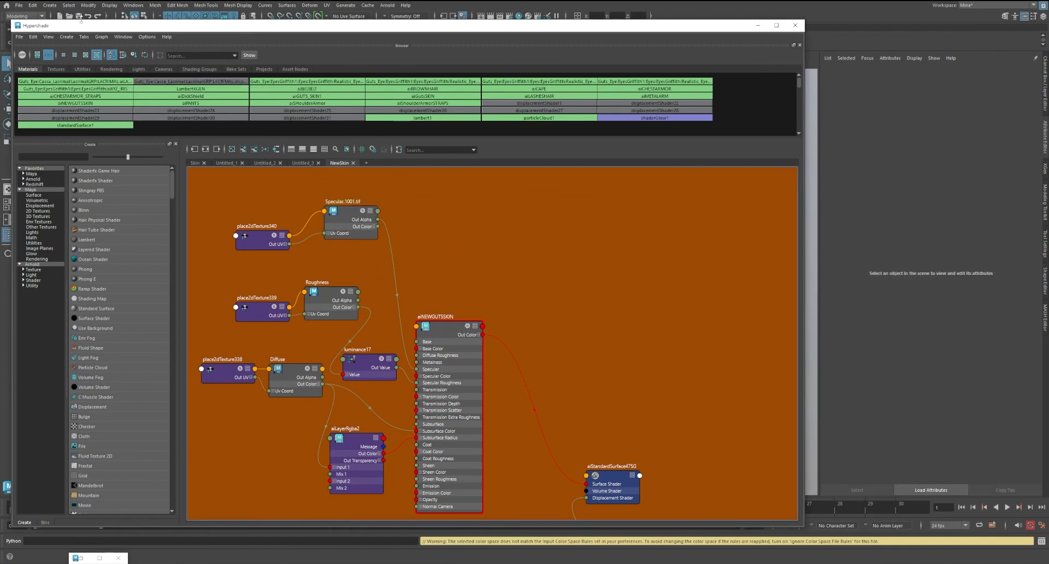
Save the scene and store a snapshot of the current face render in the Arnold RenderView
{"action": "key", "text": "ctrl+s"}
{"action": "left_click", "coordinate": [99, 557]}
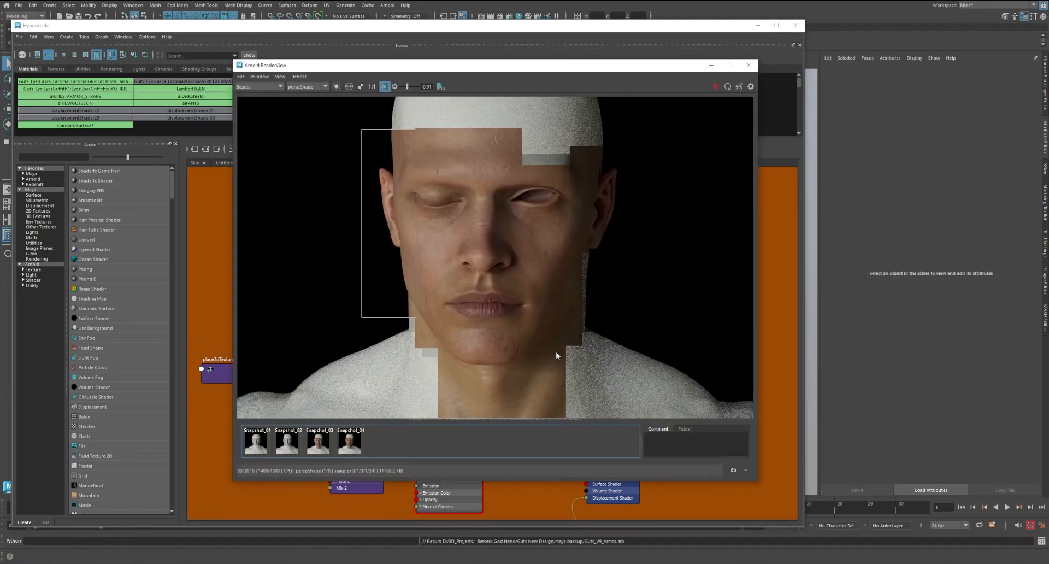
{"action": "scroll", "coordinate": [460, 253], "scroll_direction": "up", "scroll_amount": 2}
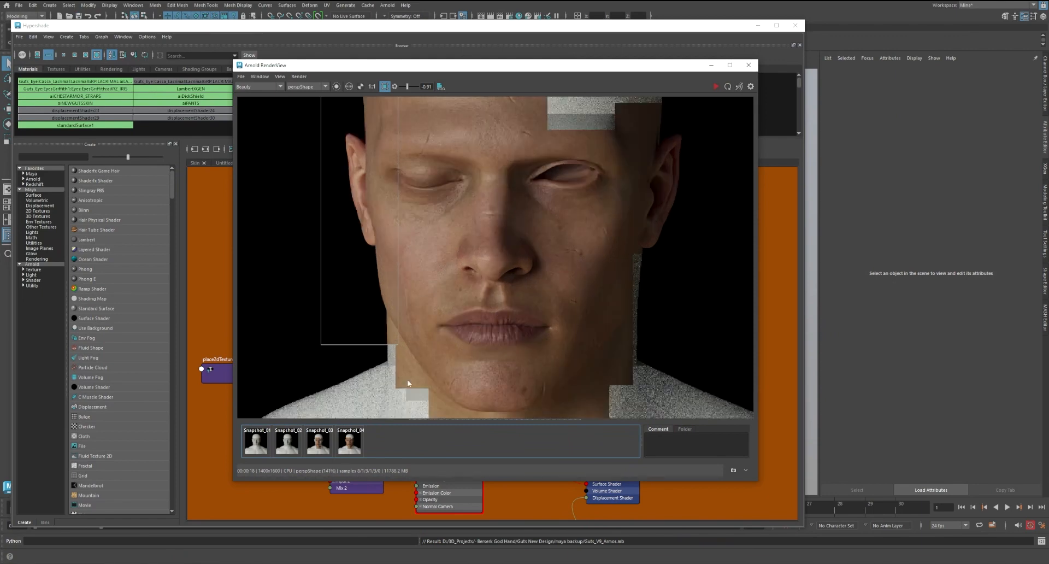
{"action": "left_click", "coordinate": [733, 469]}
{"action": "middle_click_drag", "start_coordinate": [455, 324], "coordinate": [457, 333]}
Define a crop render region over the forehead, closed eye and nose, and start the live IPR render
{"action": "left_click", "coordinate": [387, 85]}
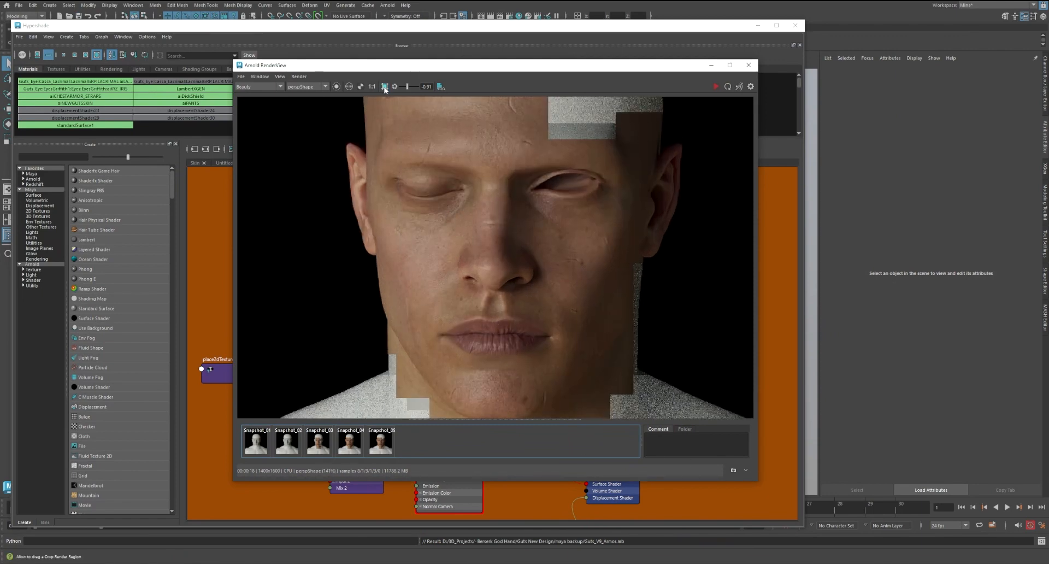
{"action": "left_click", "coordinate": [386, 85]}
{"action": "middle_click_drag", "start_coordinate": [432, 172], "coordinate": [426, 208]}
{"action": "middle_click_drag", "start_coordinate": [479, 162], "coordinate": [480, 183]}
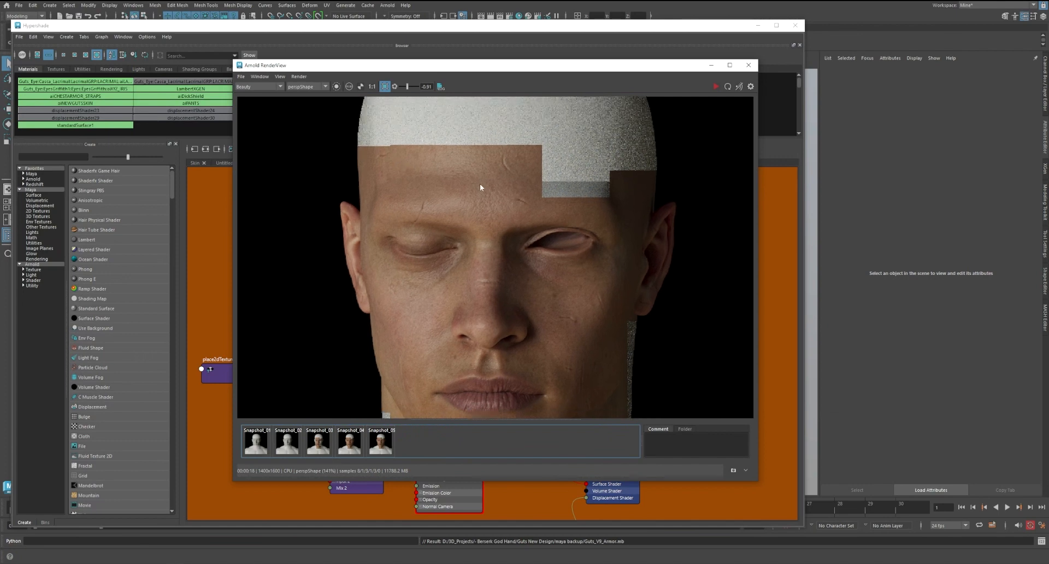
{"action": "scroll", "coordinate": [482, 184], "scroll_direction": "up", "scroll_amount": 2}
{"action": "scroll", "coordinate": [445, 162], "scroll_direction": "down", "scroll_amount": 1}
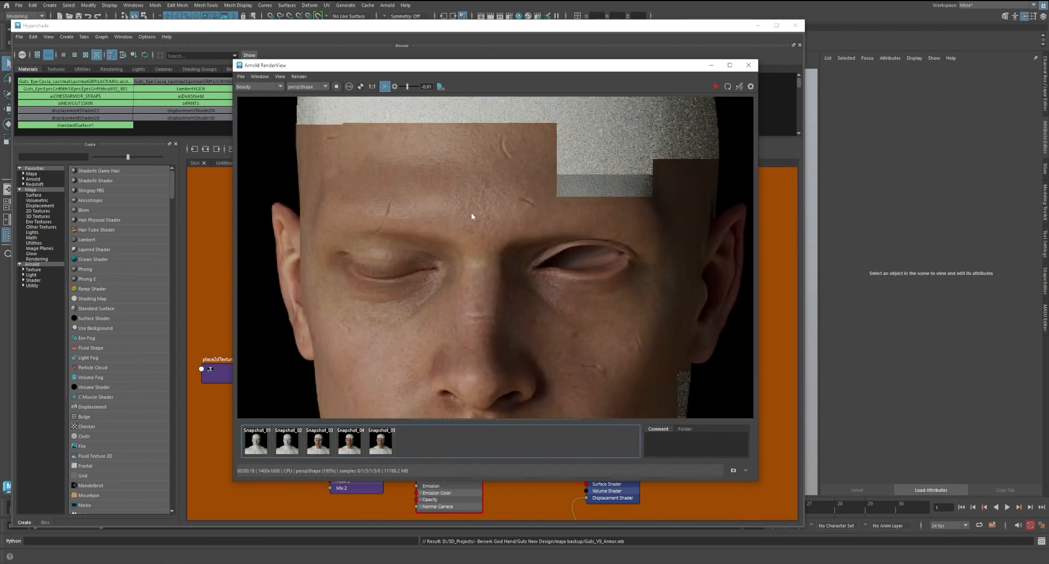
{"action": "scroll", "coordinate": [478, 154], "scroll_direction": "down", "scroll_amount": 1}
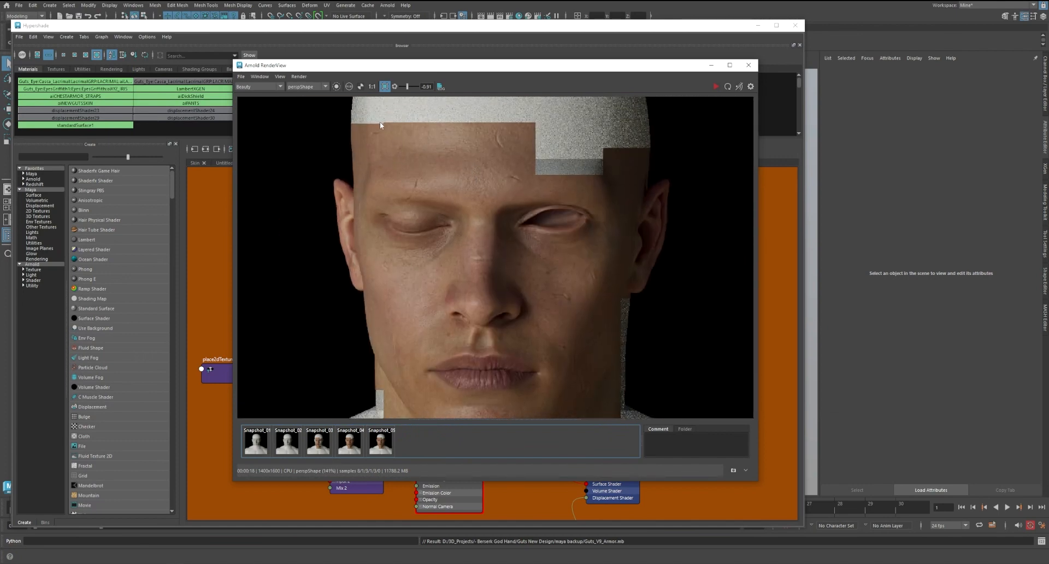
{"action": "left_click_drag", "start_coordinate": [373, 123], "coordinate": [493, 322]}
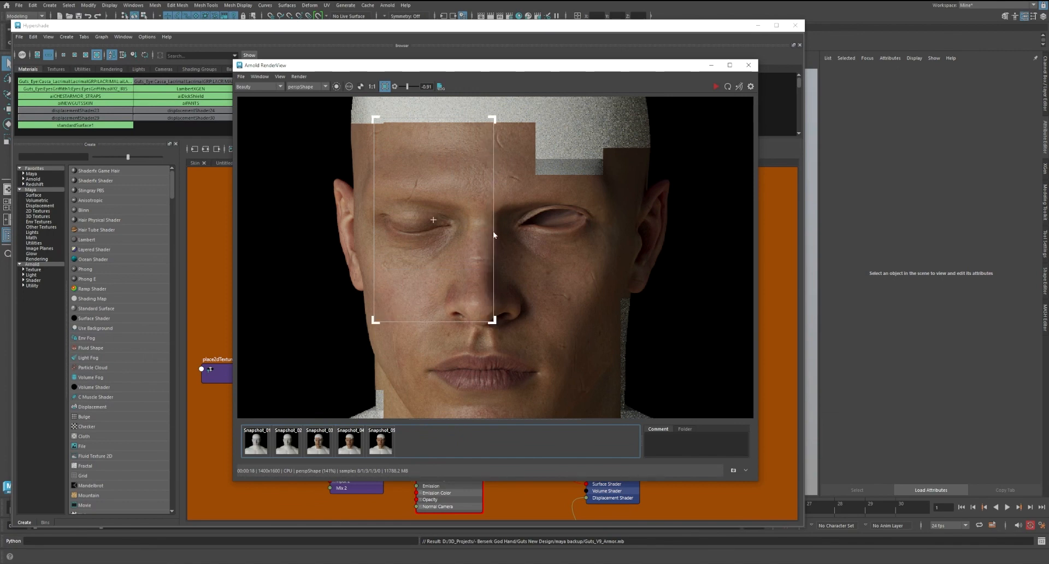
{"action": "left_click", "coordinate": [717, 88]}
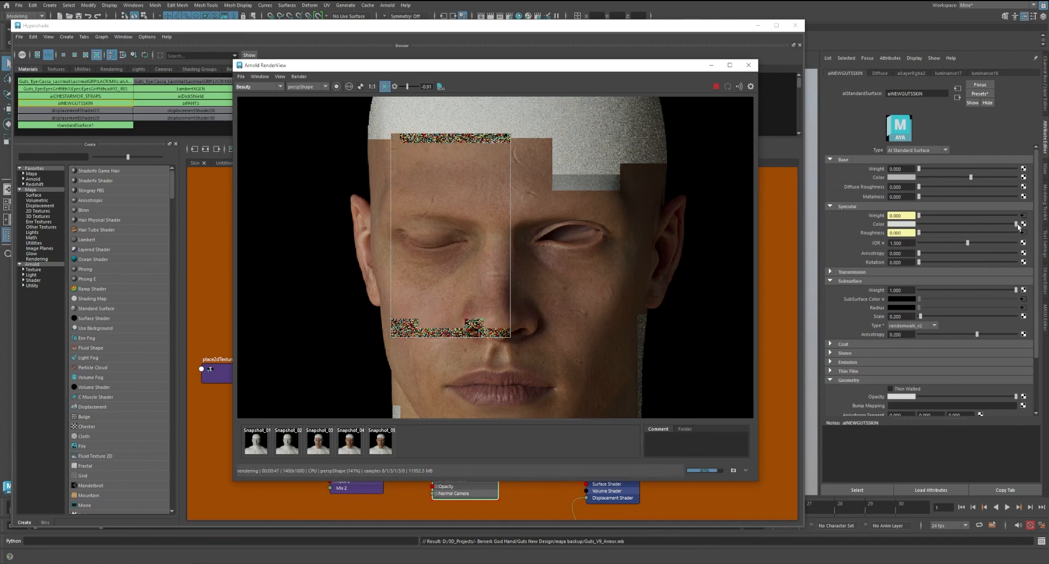
Compare the new cropped render with the latest stored snapshot by toggling that snapshot on and off
{"action": "left_click", "coordinate": [381, 445]}
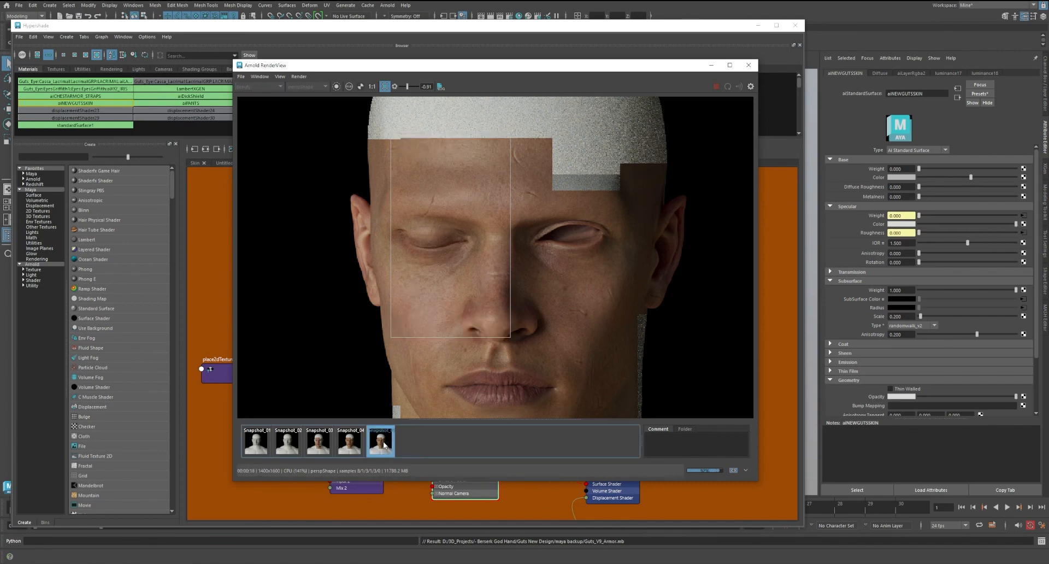
{"action": "left_click", "coordinate": [381, 445]}
{"action": "left_click", "coordinate": [380, 445]}
{"action": "left_click", "coordinate": [381, 445]}
{"action": "left_click", "coordinate": [380, 445]}
{"action": "left_click", "coordinate": [380, 445]}
{"action": "left_click", "coordinate": [381, 445]}
{"action": "left_click", "coordinate": [380, 445]}
{"action": "left_click", "coordinate": [380, 445]}
{"action": "left_click", "coordinate": [381, 445]}
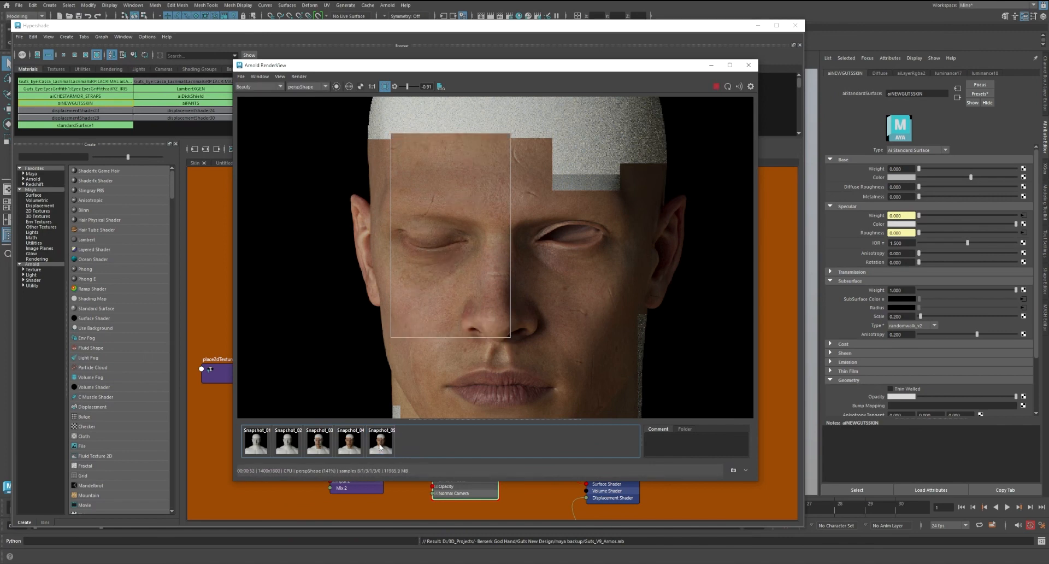
Examine the specular AOV around the forehead and eyes, return to Beauty, and stop the live render
{"action": "left_click", "coordinate": [254, 89]}
{"action": "left_click", "coordinate": [257, 104]}
{"action": "scroll", "coordinate": [464, 235], "scroll_direction": "up", "scroll_amount": 5}
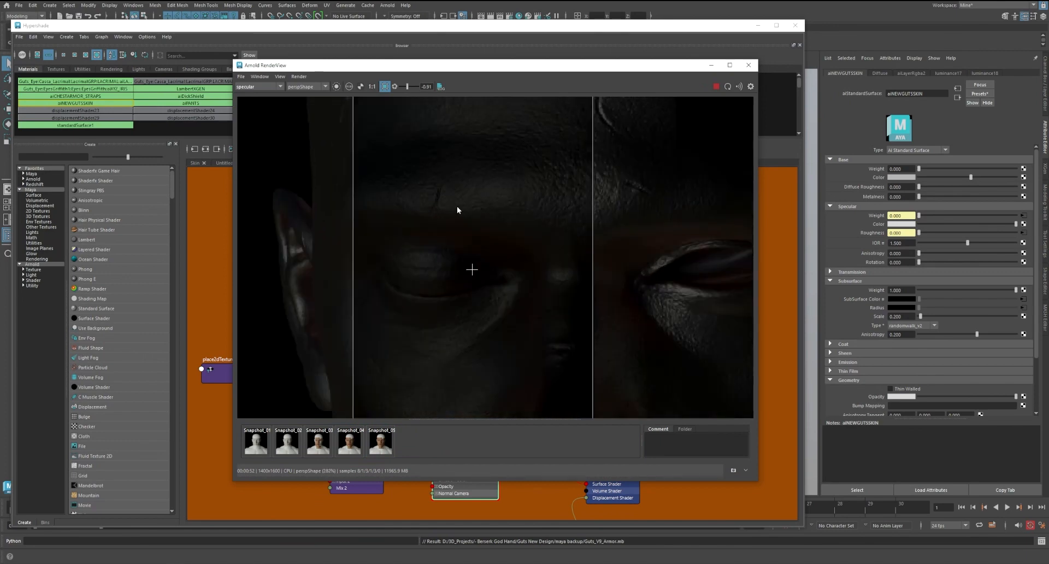
{"action": "scroll", "coordinate": [516, 214], "scroll_direction": "down", "scroll_amount": 5}
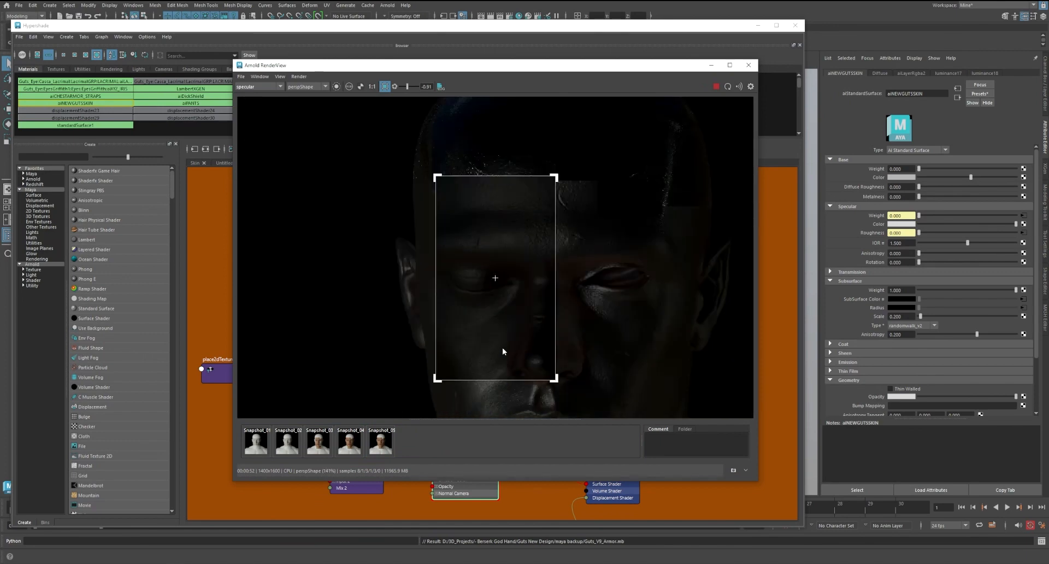
{"action": "left_click", "coordinate": [257, 86]}
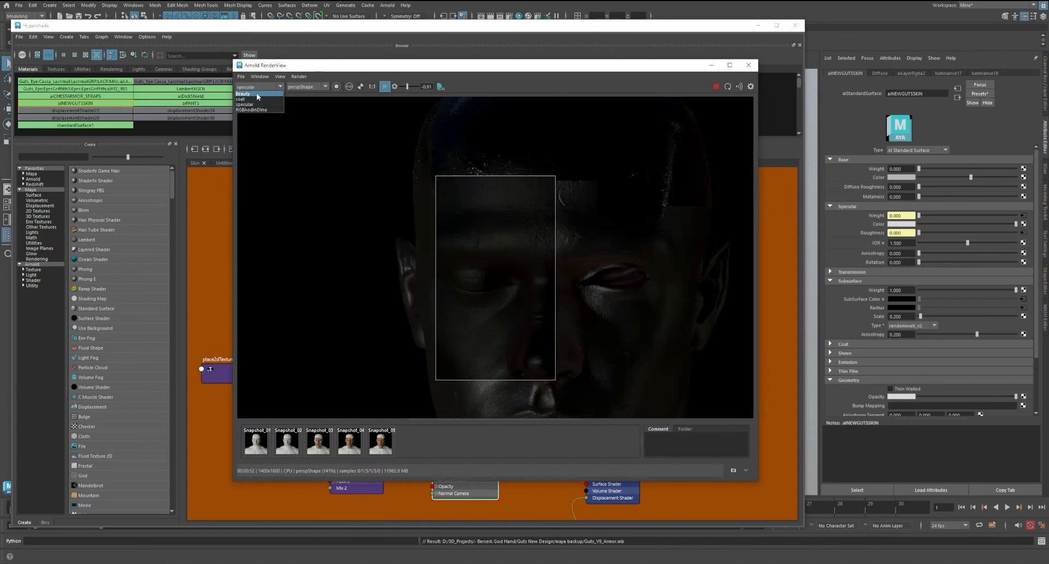
{"action": "left_click", "coordinate": [257, 93]}
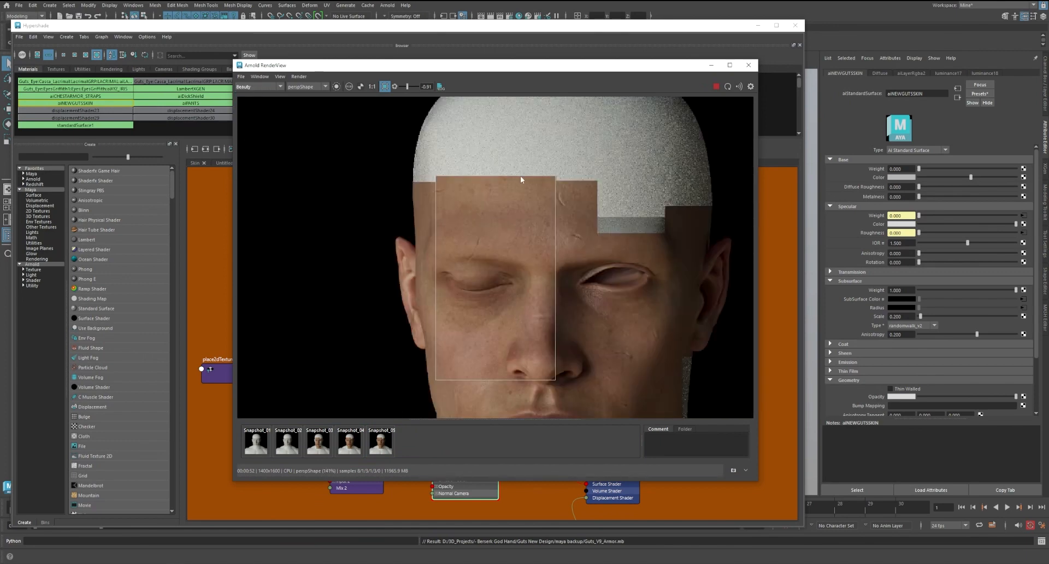
{"action": "left_click", "coordinate": [717, 89]}
{"action": "left_click", "coordinate": [711, 65]}
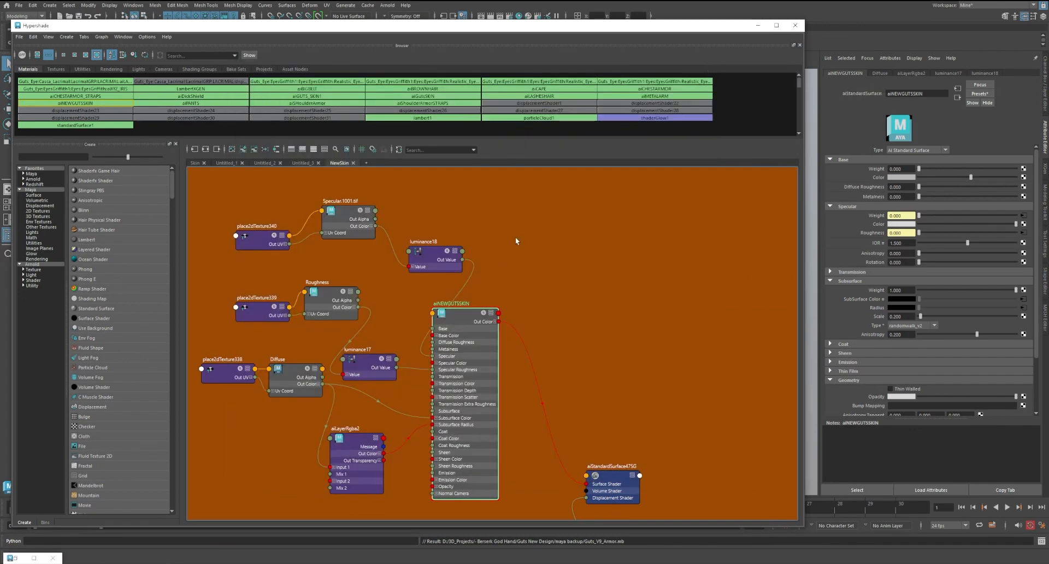
Spread out the two luminance nodes and the aiNEWGUTSSKIN shader in the graph, and select aiNEWGUTSSKIN
{"action": "middle_click_drag", "start_coordinate": [516, 239], "coordinate": [572, 258], "text": "alt"}
{"action": "left_click_drag", "start_coordinate": [498, 283], "coordinate": [478, 265]}
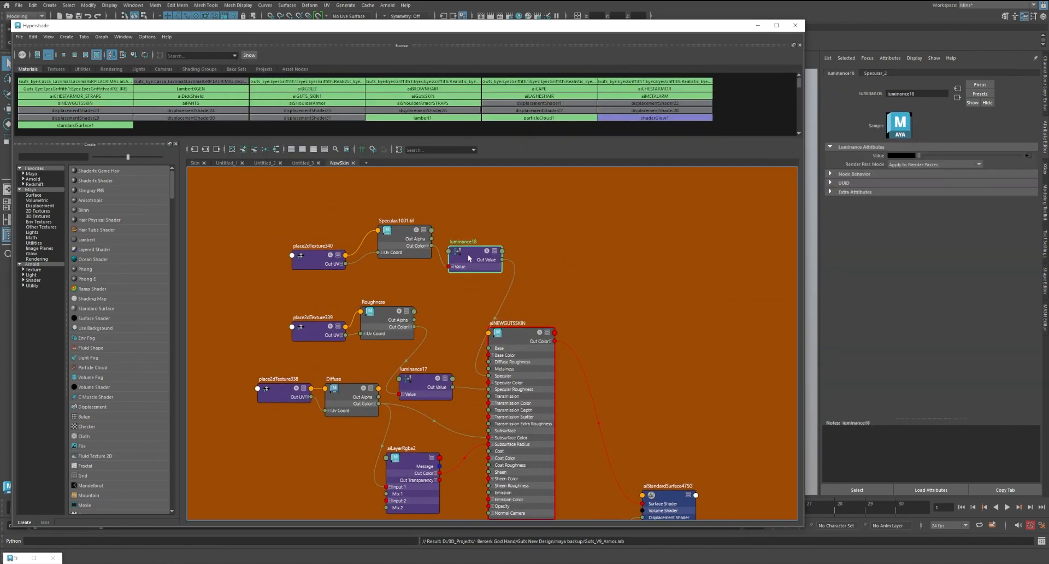
{"action": "left_click_drag", "start_coordinate": [495, 368], "coordinate": [536, 365]}
{"action": "left_click_drag", "start_coordinate": [434, 368], "coordinate": [454, 367]}
{"action": "left_click_drag", "start_coordinate": [559, 331], "coordinate": [567, 328]}
{"action": "left_click_drag", "start_coordinate": [468, 264], "coordinate": [476, 259]}
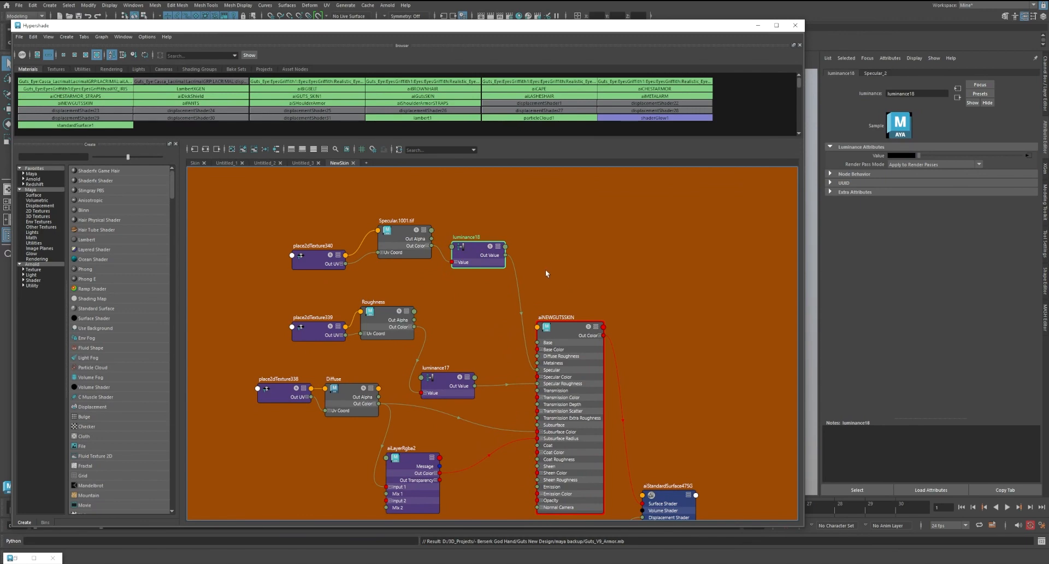
{"action": "left_click", "coordinate": [568, 328]}
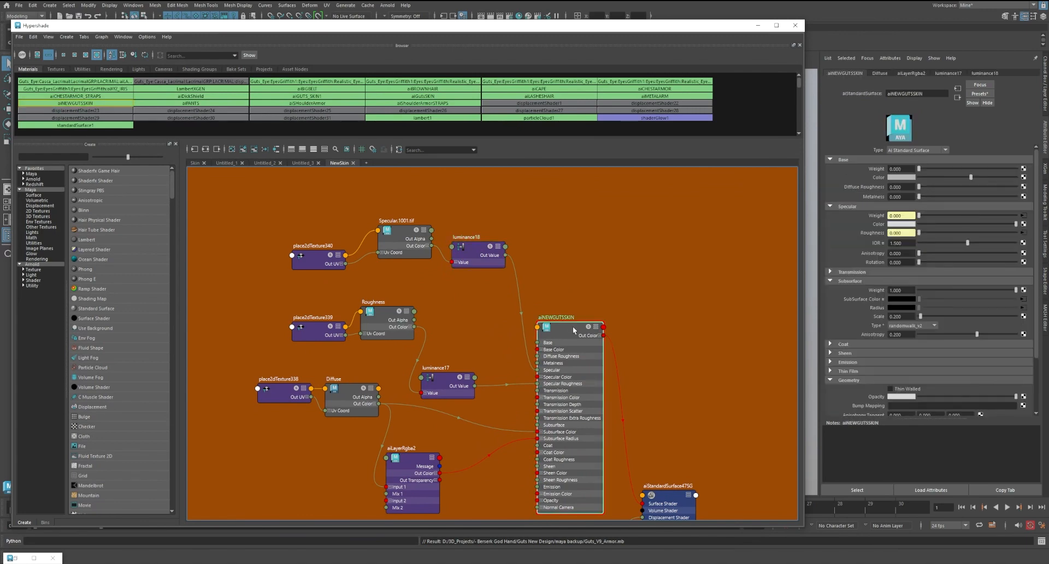
Add an aiColorCorrect node to the graph and place it beside the luminance node of the specular map
{"action": "left_click_drag", "start_coordinate": [925, 225], "coordinate": [1048, 222]}
{"action": "left_click", "coordinate": [578, 290]}
{"action": "middle_click_drag", "start_coordinate": [539, 270], "coordinate": [538, 282], "text": "alt"}
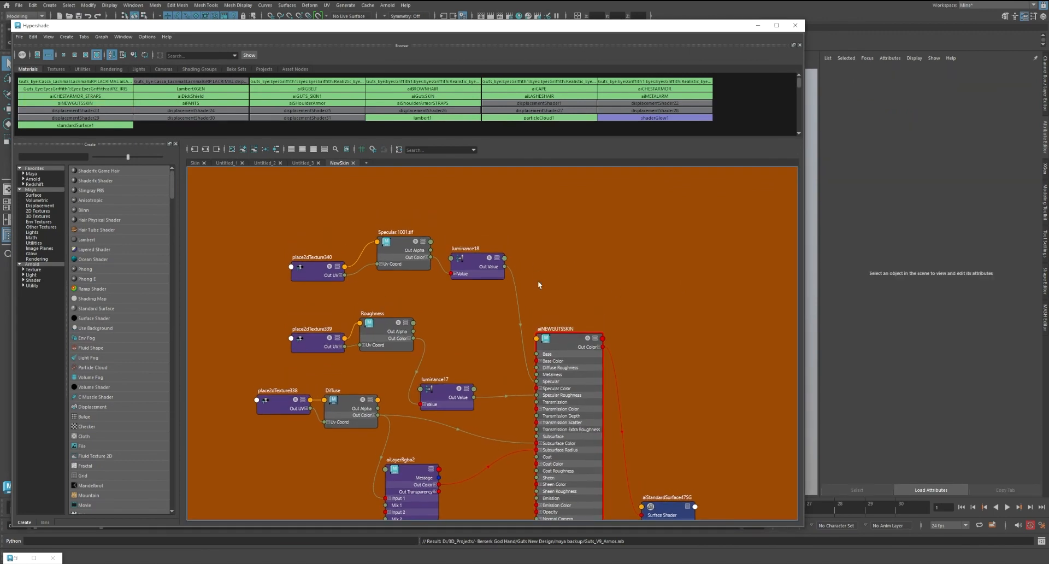
{"action": "key", "text": "Tab"}
{"action": "type", "text": "aicol"}
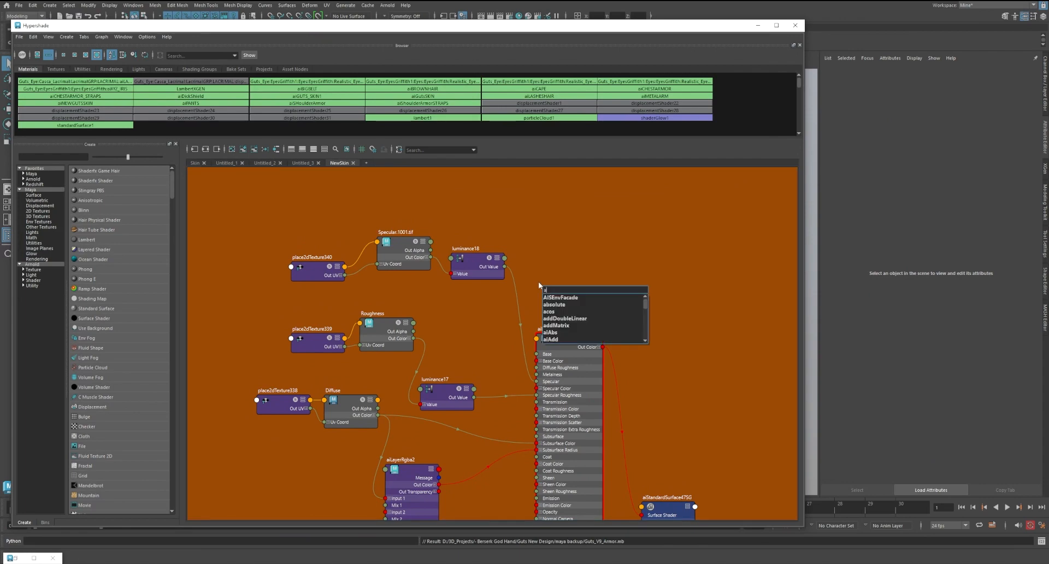
{"action": "key", "text": "Down"}
{"action": "key", "text": "Down"}
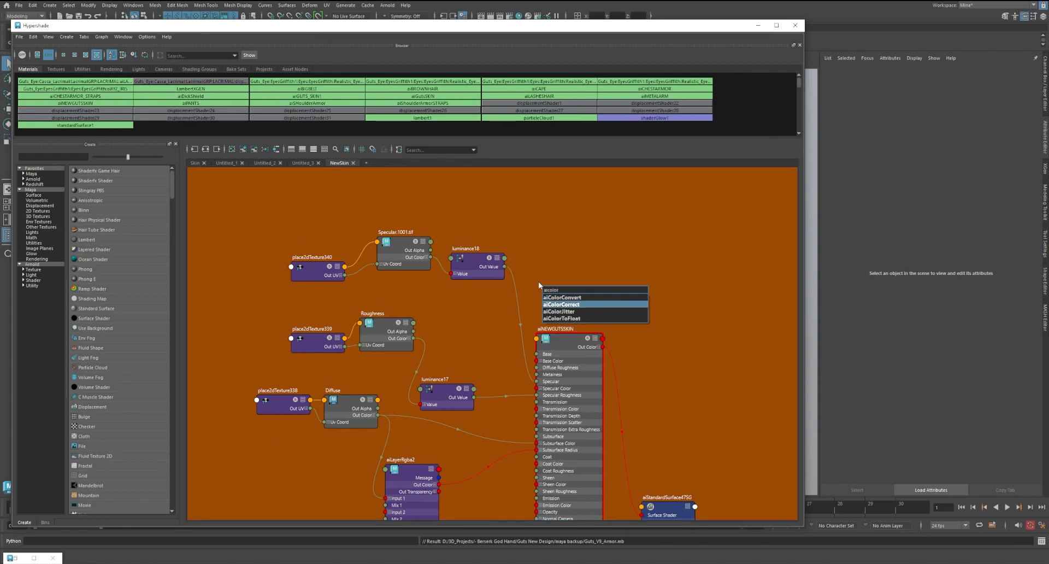
{"action": "key", "text": "Return"}
{"action": "left_click_drag", "start_coordinate": [556, 297], "coordinate": [543, 245]}
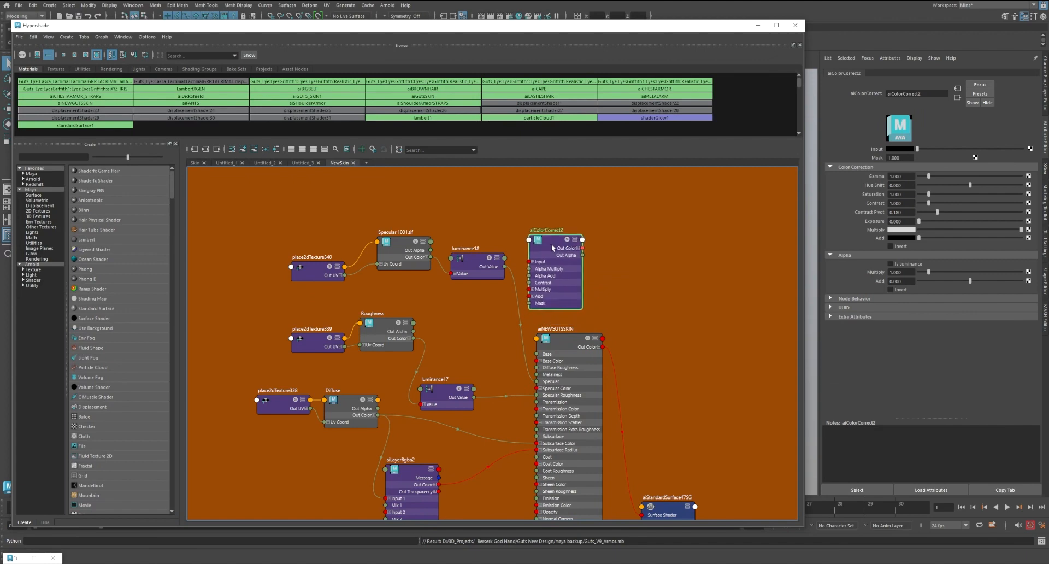
Route the specular texture's colour through the new aiColorCorrect node into luminance18, tidy the nodes and select aiColorCorrect2
{"action": "left_click_drag", "start_coordinate": [502, 273], "coordinate": [498, 265]}
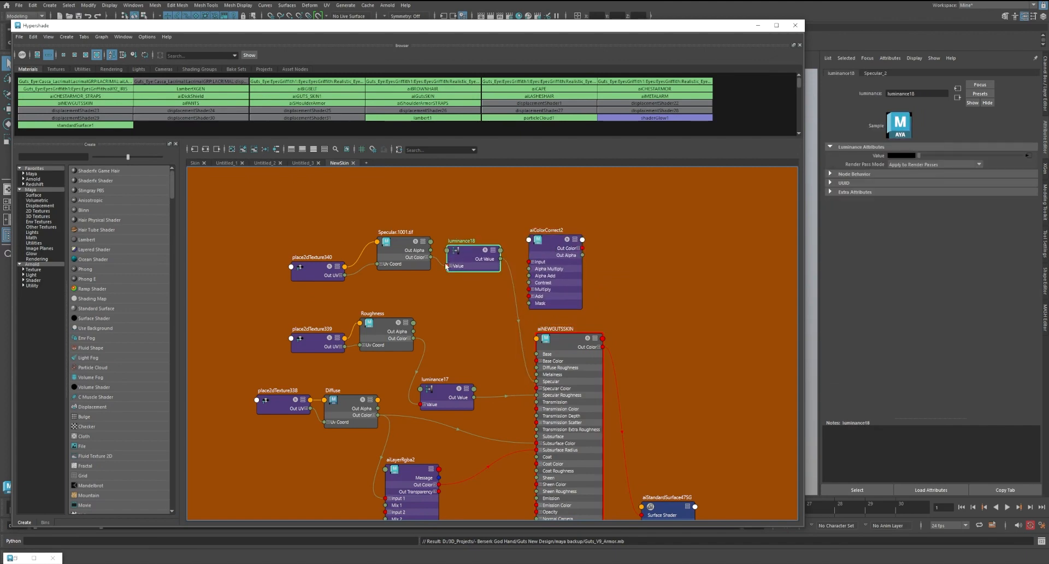
{"action": "left_click_drag", "start_coordinate": [431, 257], "coordinate": [485, 257]}
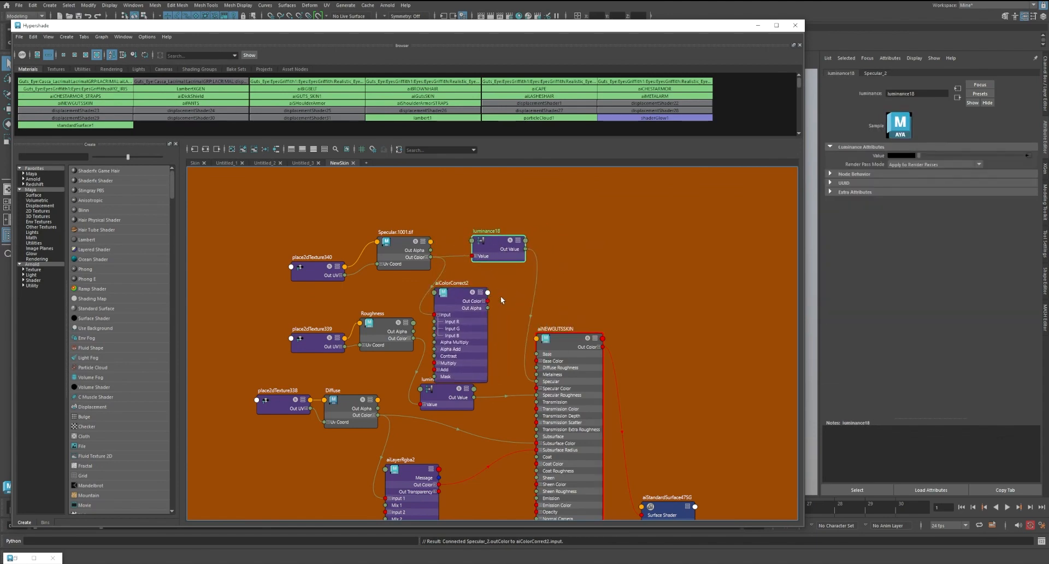
{"action": "left_click_drag", "start_coordinate": [486, 300], "coordinate": [470, 194]}
{"action": "left_click_drag", "start_coordinate": [402, 246], "coordinate": [392, 246]}
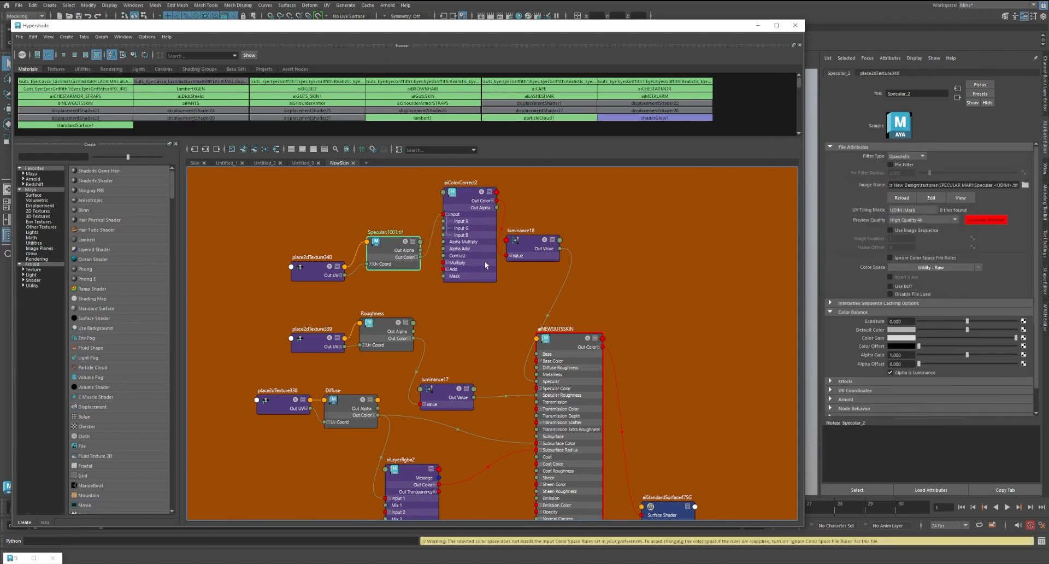
{"action": "middle_click_drag", "start_coordinate": [545, 227], "coordinate": [530, 256], "text": "alt"}
{"action": "left_click", "coordinate": [449, 227]}
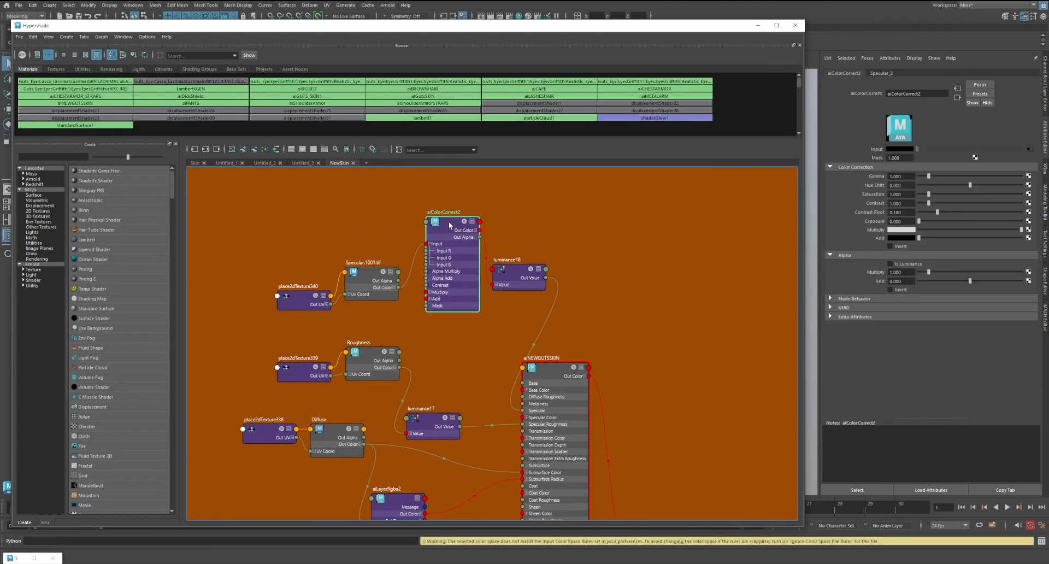
Put Hypershade away, bring back the Arnold RenderView, and set aiColorCorrect2's exposure to about 1.21
{"action": "left_click", "coordinate": [757, 26]}
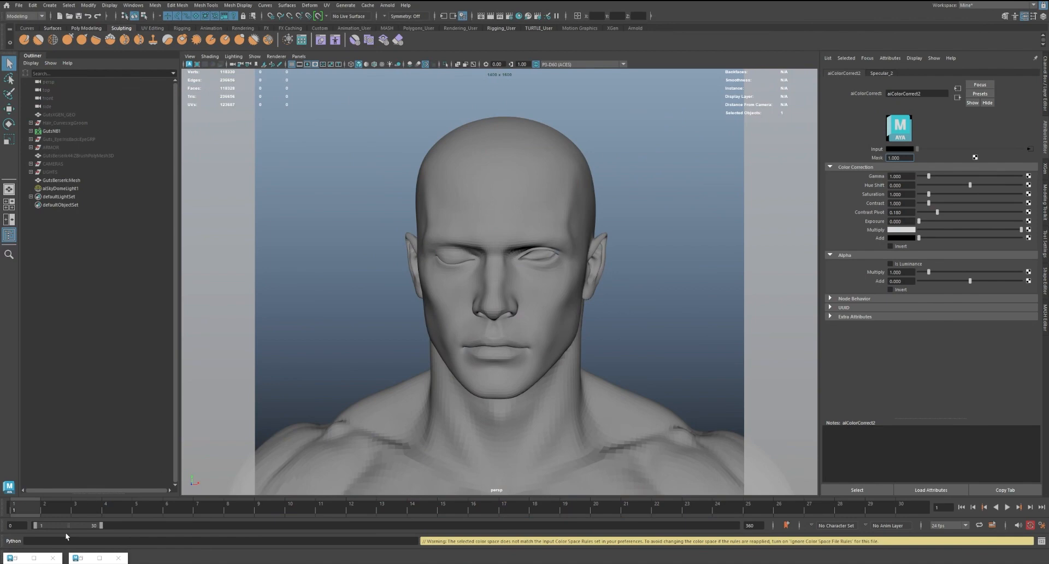
{"action": "left_click", "coordinate": [34, 557]}
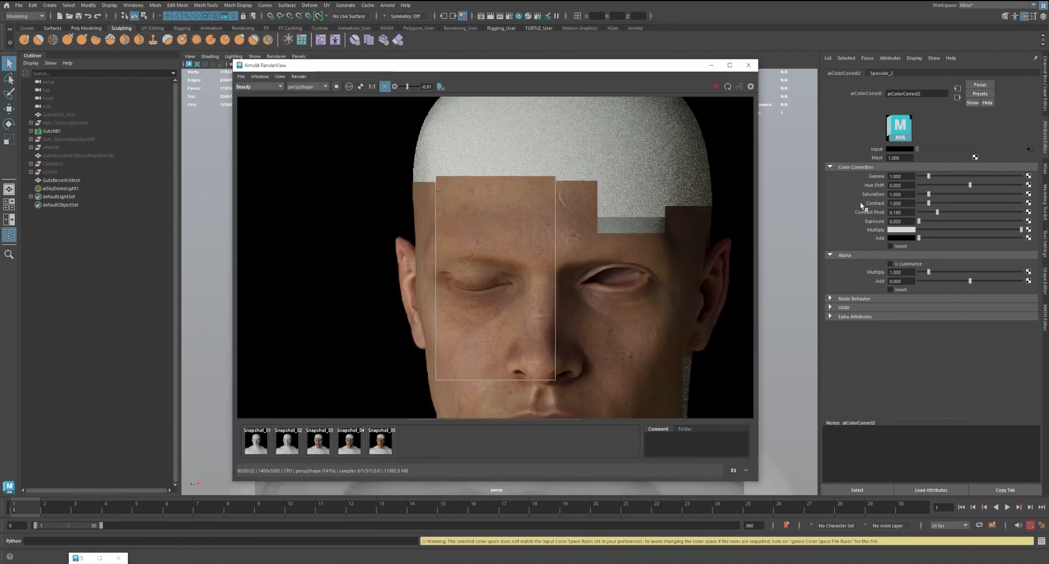
{"action": "left_click_drag", "start_coordinate": [923, 220], "coordinate": [933, 221]}
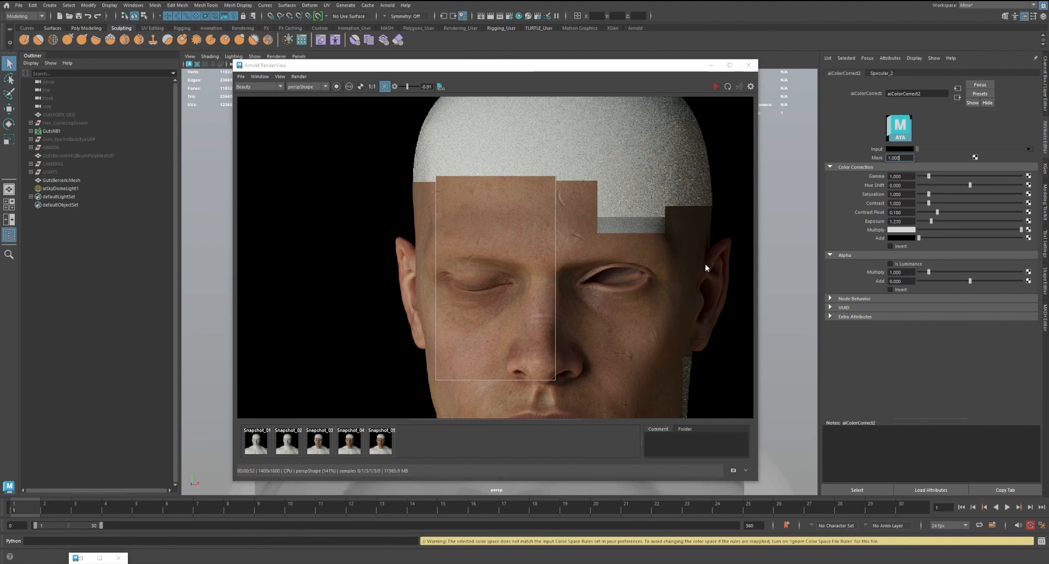
Store a new render snapshot, redraw the crop region over the forehead, closed eye and nose, and run the live render
{"action": "left_click", "coordinate": [373, 449]}
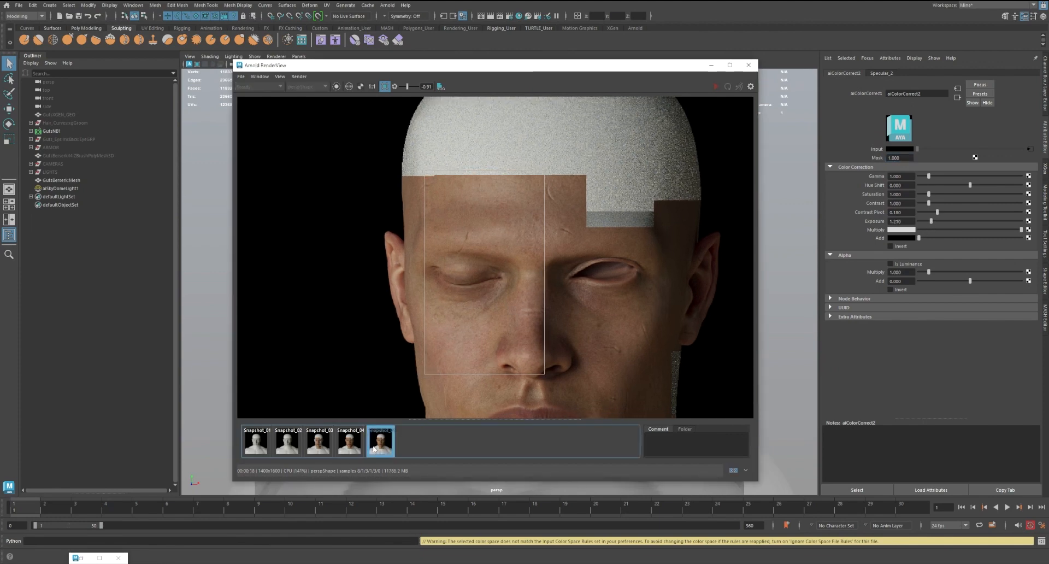
{"action": "left_click", "coordinate": [733, 469]}
{"action": "left_click", "coordinate": [384, 86]}
{"action": "left_click", "coordinate": [384, 86]}
{"action": "left_click_drag", "start_coordinate": [420, 170], "coordinate": [536, 374]}
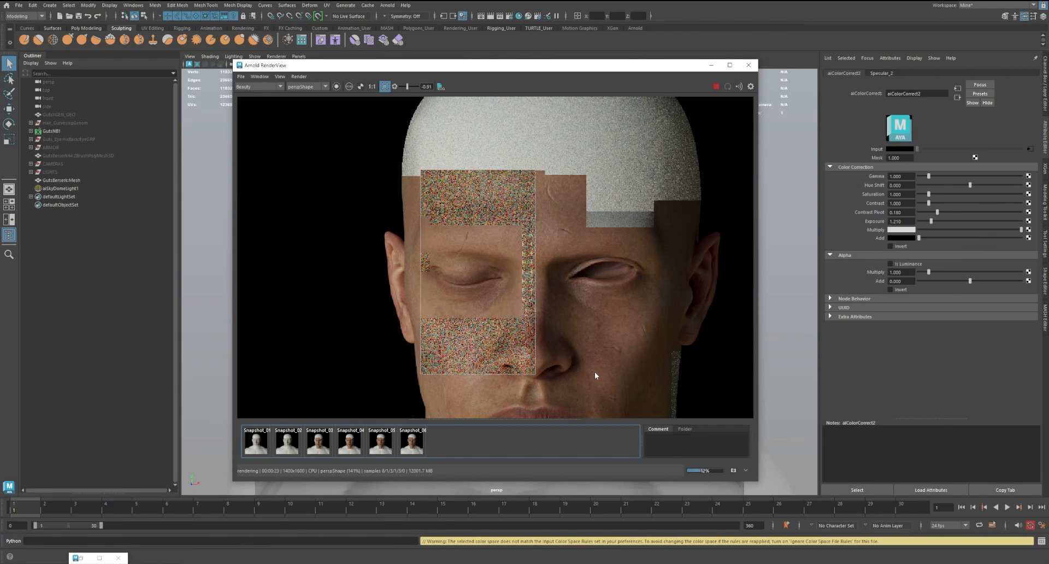
Compare the render in progress with Snapshot_05 across the cropped part of the face
{"action": "scroll", "coordinate": [484, 339], "scroll_direction": "up", "scroll_amount": 2}
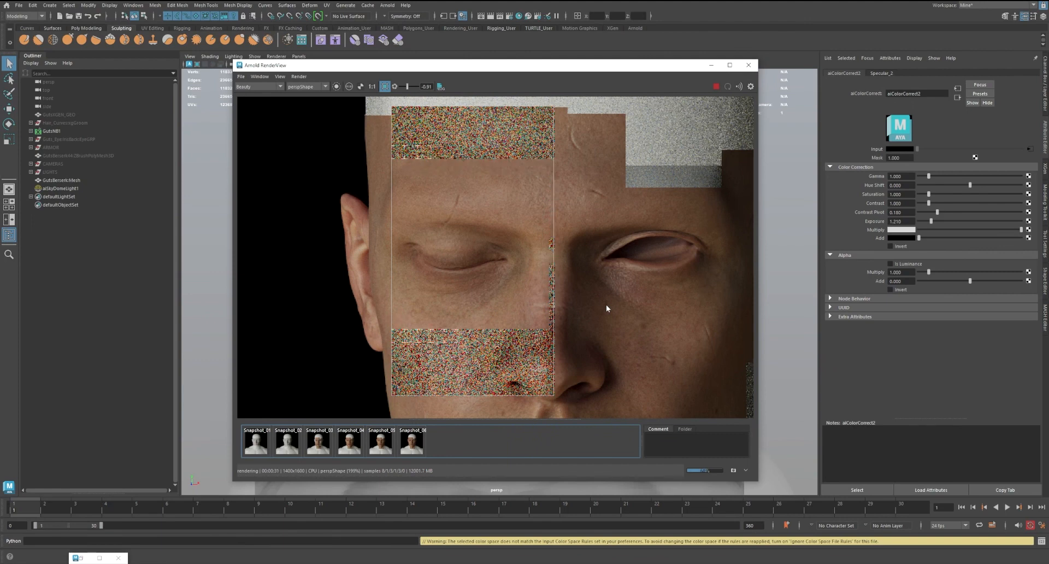
{"action": "left_click", "coordinate": [392, 446]}
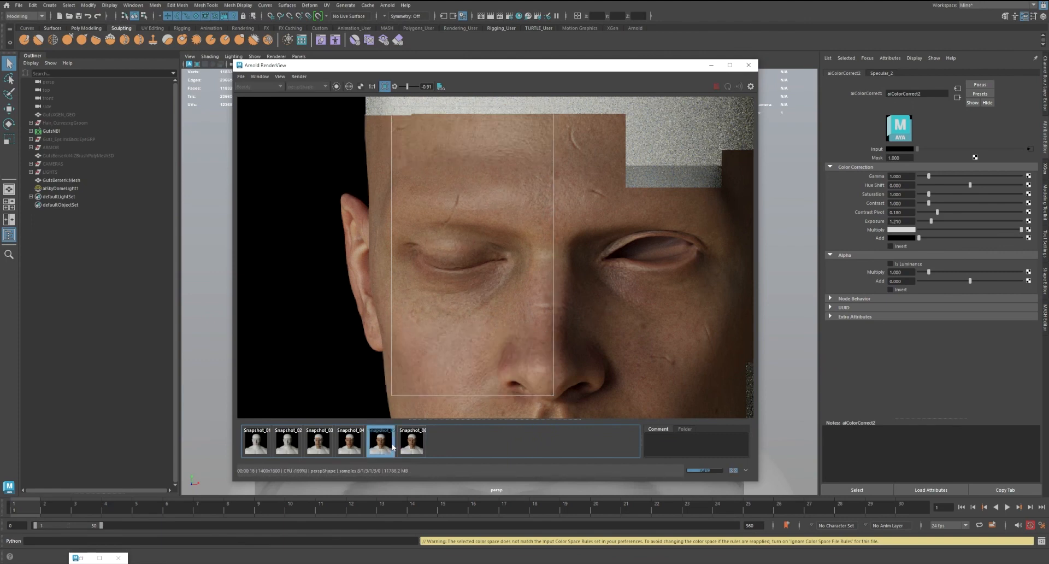
{"action": "left_click", "coordinate": [392, 445]}
{"action": "left_click", "coordinate": [392, 445]}
{"action": "left_click", "coordinate": [392, 446]}
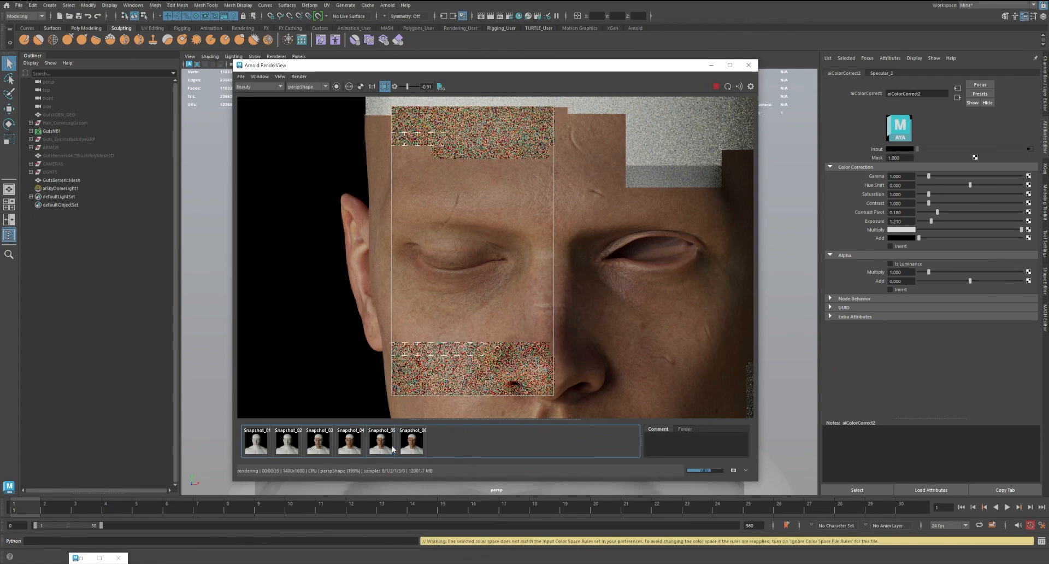
{"action": "left_click", "coordinate": [392, 445]}
Examine the forehead and brow up close, switching repeatedly between Snapshot_05 and the live render
{"action": "scroll", "coordinate": [492, 223], "scroll_direction": "up", "scroll_amount": 6}
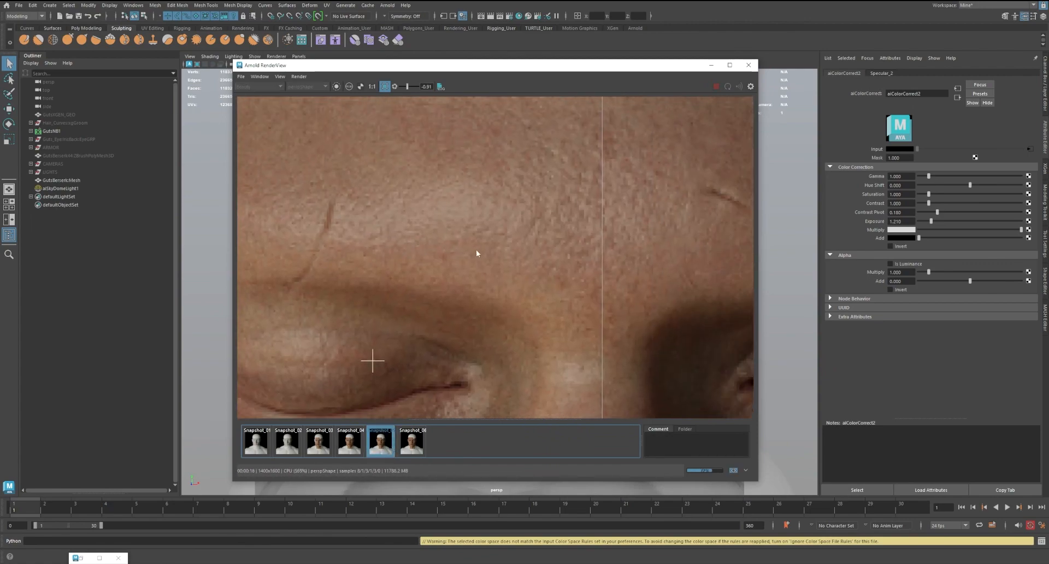
{"action": "left_click", "coordinate": [386, 446]}
{"action": "left_click", "coordinate": [386, 446]}
{"action": "left_click", "coordinate": [386, 446]}
{"action": "left_click", "coordinate": [386, 446]}
{"action": "left_click", "coordinate": [386, 446]}
{"action": "left_click", "coordinate": [386, 446]}
{"action": "left_click", "coordinate": [386, 445]}
{"action": "left_click", "coordinate": [386, 445]}
{"action": "left_click", "coordinate": [387, 445]}
{"action": "left_click", "coordinate": [386, 446]}
{"action": "left_click", "coordinate": [386, 445]}
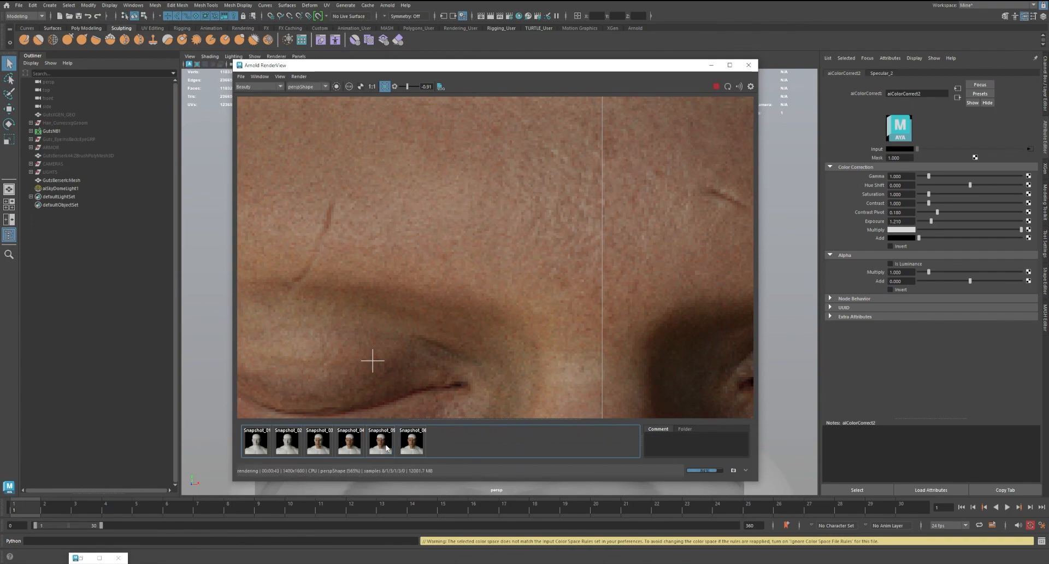
{"action": "left_click", "coordinate": [386, 446]}
{"action": "left_click", "coordinate": [386, 445]}
Compare the eye, cheek and nose highlights between Snapshot_05 and the live render
{"action": "scroll", "coordinate": [494, 338], "scroll_direction": "down", "scroll_amount": 2}
{"action": "middle_click_drag", "start_coordinate": [565, 249], "coordinate": [610, 90]}
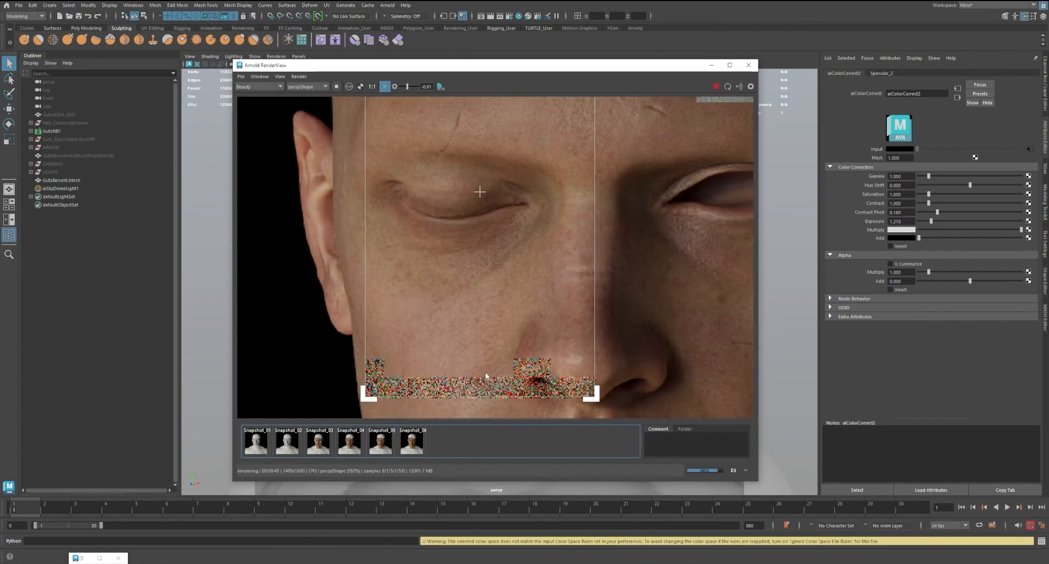
{"action": "left_click", "coordinate": [379, 449]}
{"action": "left_click", "coordinate": [379, 449]}
{"action": "left_click", "coordinate": [379, 449]}
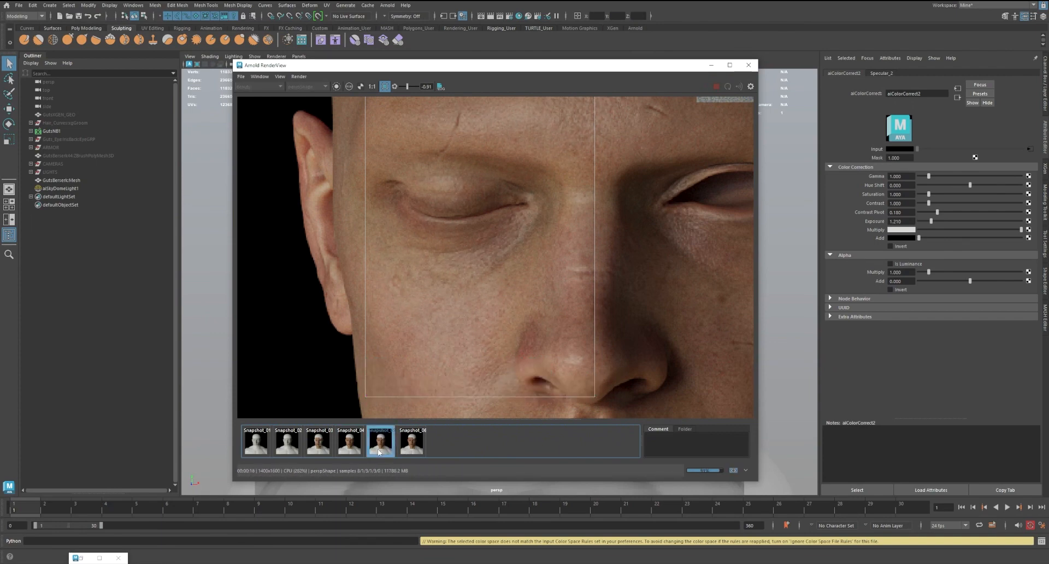
{"action": "left_click", "coordinate": [379, 450]}
{"action": "left_click", "coordinate": [379, 450]}
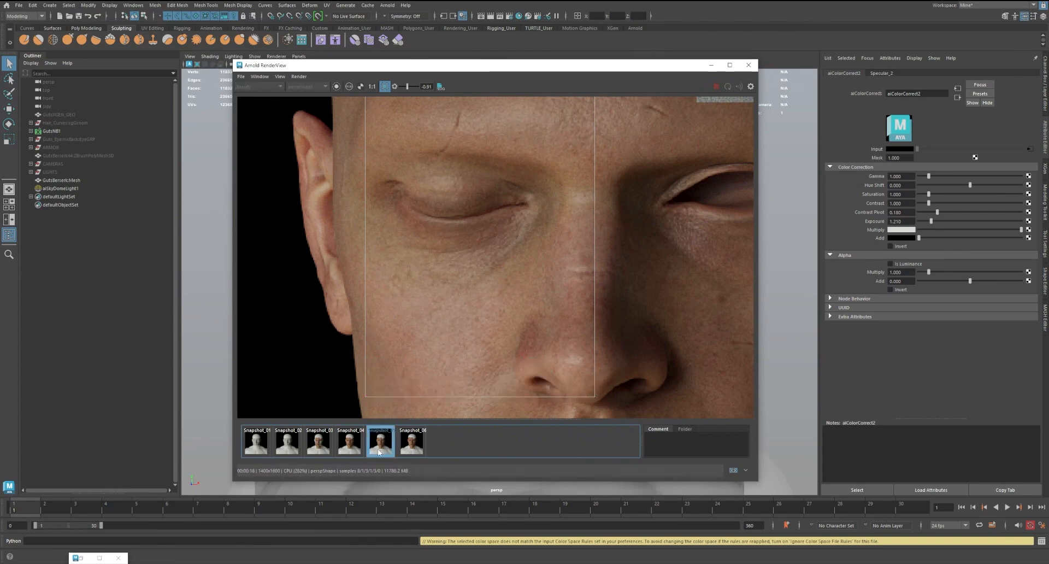
{"action": "left_click", "coordinate": [379, 450]}
{"action": "left_click", "coordinate": [379, 450]}
{"action": "left_click", "coordinate": [379, 450]}
{"action": "left_click", "coordinate": [380, 450]}
{"action": "left_click", "coordinate": [381, 450]}
{"action": "left_click", "coordinate": [380, 451]}
{"action": "left_click", "coordinate": [381, 450]}
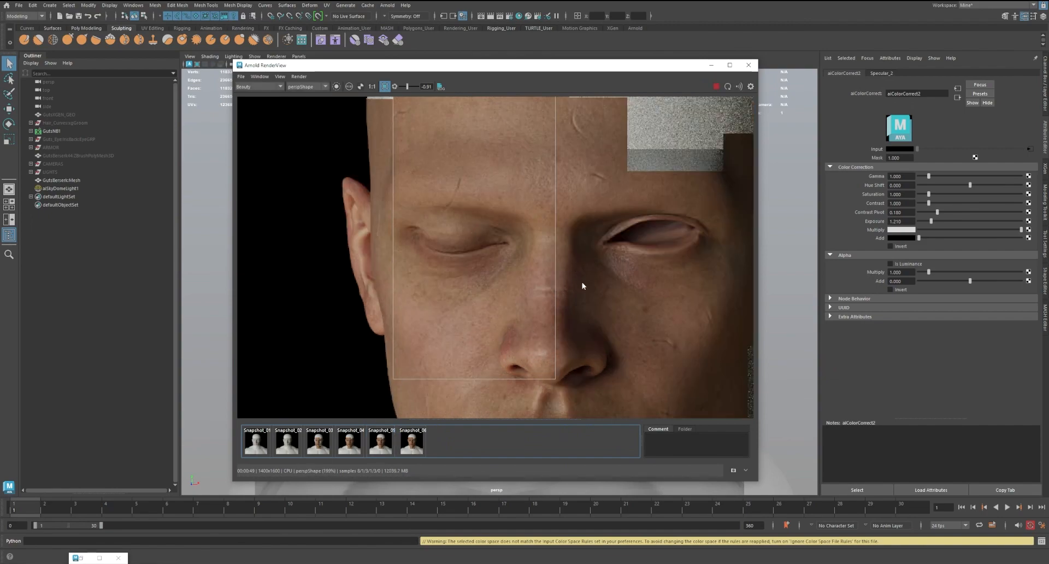
{"action": "left_click", "coordinate": [381, 445]}
{"action": "left_click", "coordinate": [381, 445]}
Raise aiColorCorrect2's exposure to about 1.855 and re-render the cropped face region
{"action": "left_click_drag", "start_coordinate": [930, 220], "coordinate": [935, 221]}
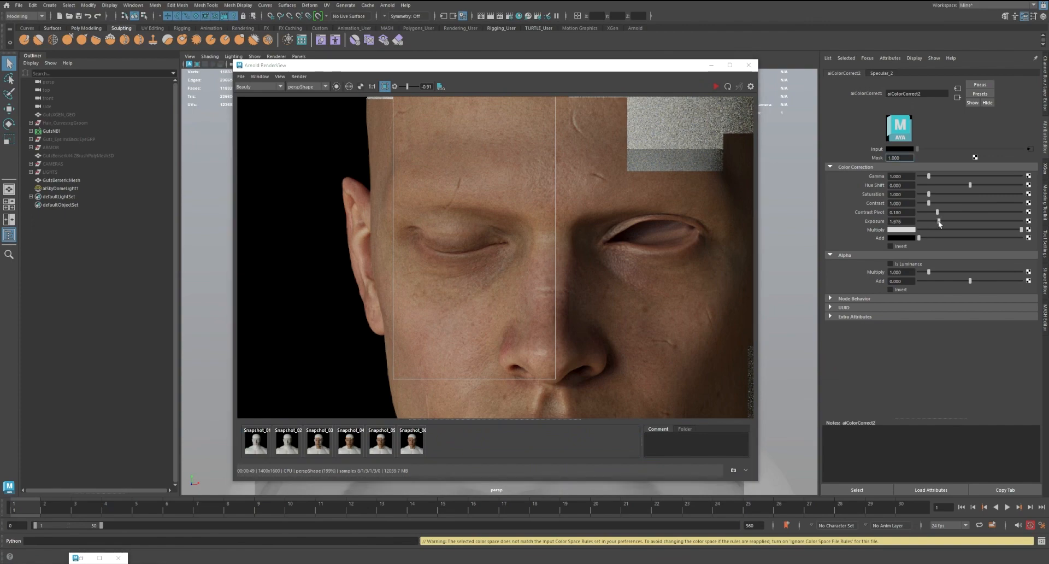
{"action": "scroll", "coordinate": [606, 268], "scroll_direction": "down", "scroll_amount": 2}
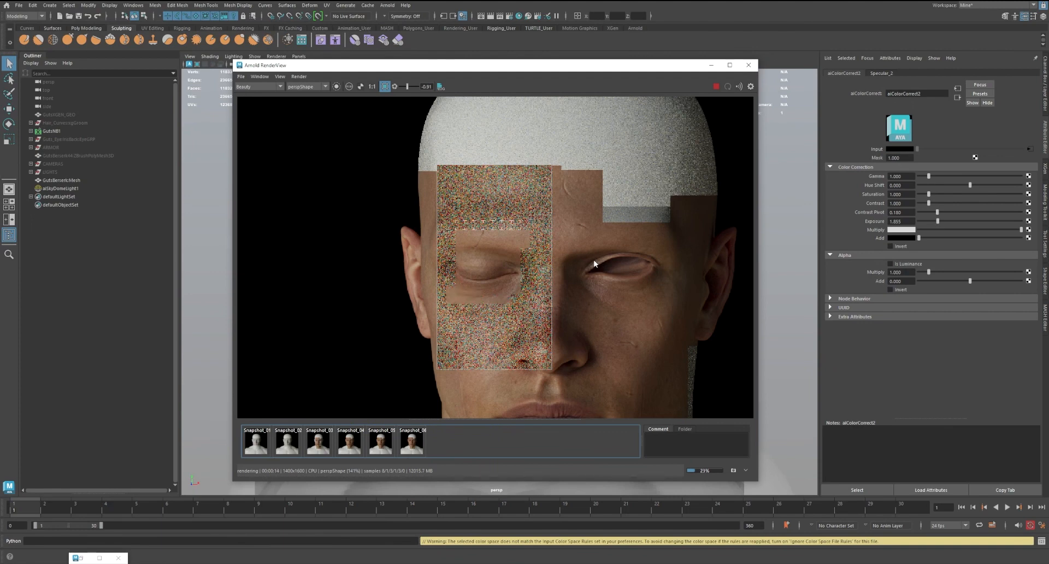
{"action": "scroll", "coordinate": [507, 269], "scroll_direction": "up", "scroll_amount": 2}
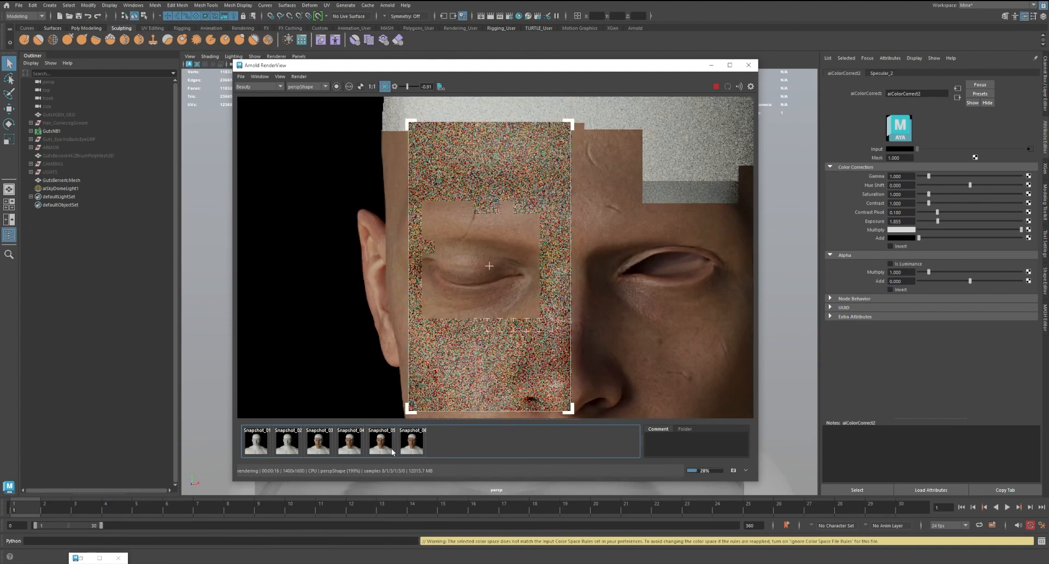
Compare the brighter specular render with Snapshot_04 and Snapshot_06
{"action": "left_click", "coordinate": [358, 446]}
{"action": "left_click", "coordinate": [423, 446]}
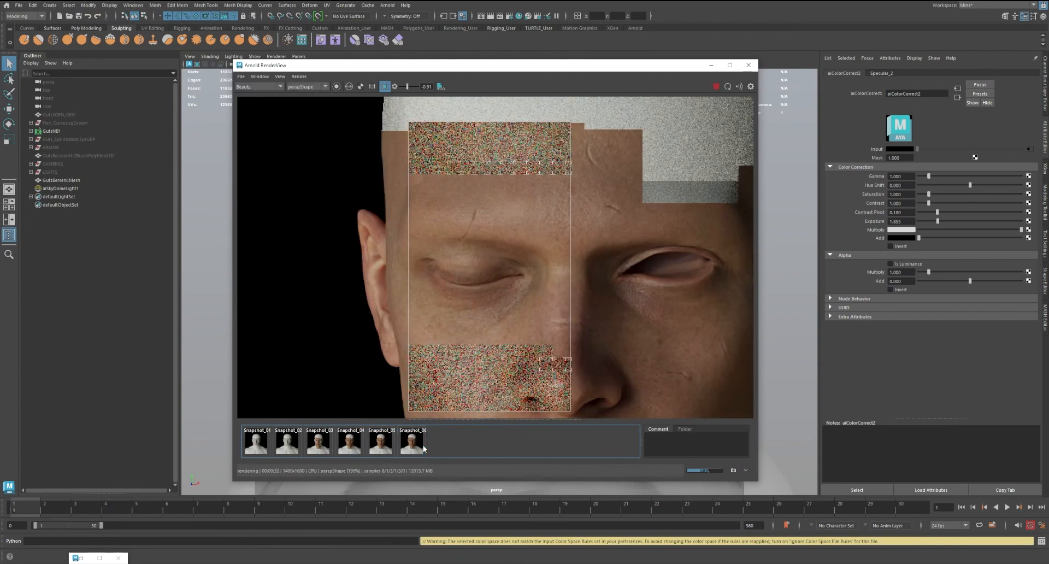
{"action": "left_click", "coordinate": [423, 446]}
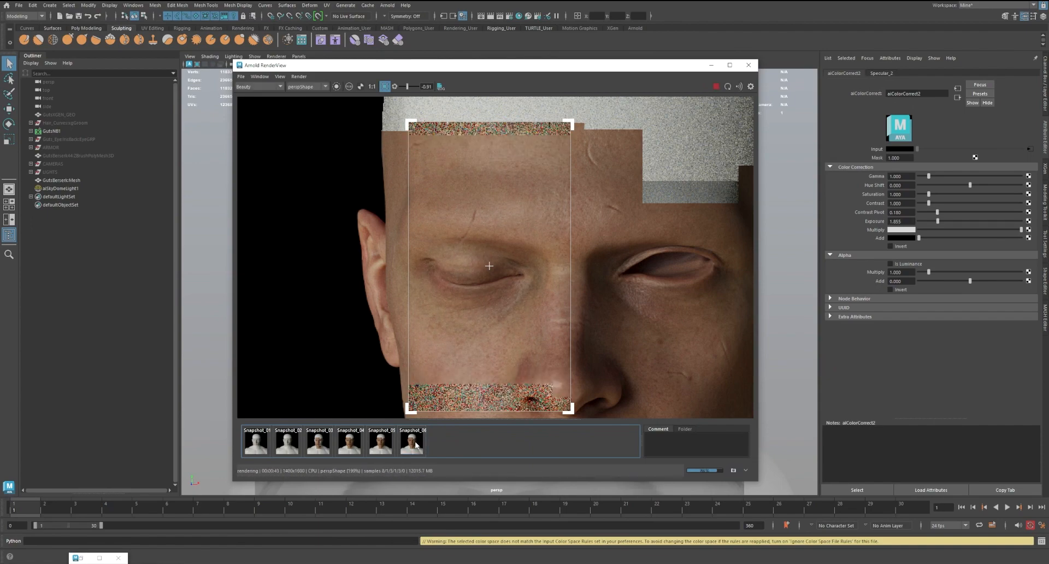
{"action": "left_click", "coordinate": [415, 445]}
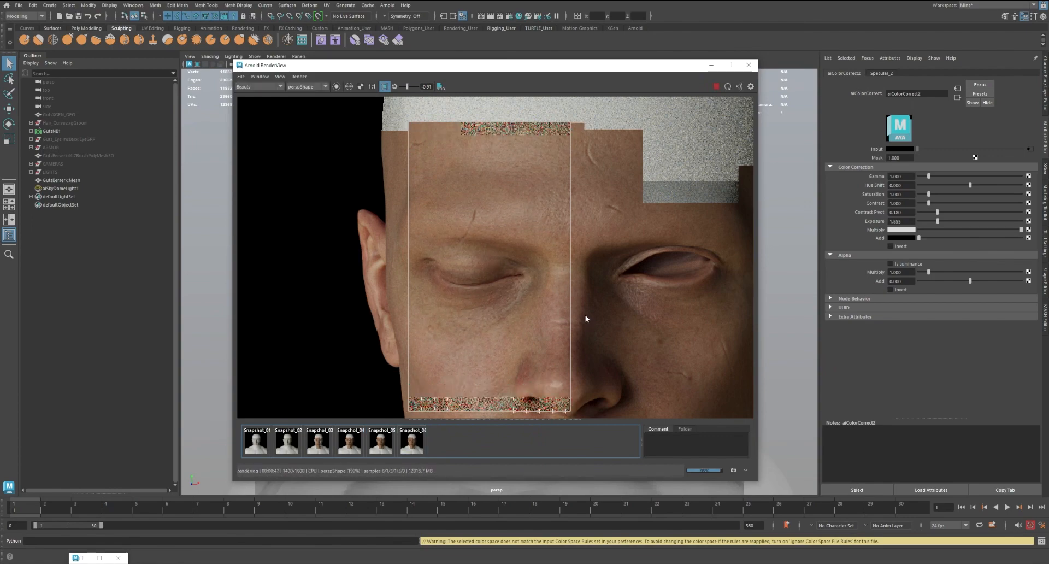
Examine the specular highlights on the nose, cheek and eyelid, switching between Snapshot_04 and the live render
{"action": "scroll", "coordinate": [585, 314], "scroll_direction": "up", "scroll_amount": 1}
{"action": "scroll", "coordinate": [512, 300], "scroll_direction": "up", "scroll_amount": 1}
{"action": "scroll", "coordinate": [461, 299], "scroll_direction": "up", "scroll_amount": 1}
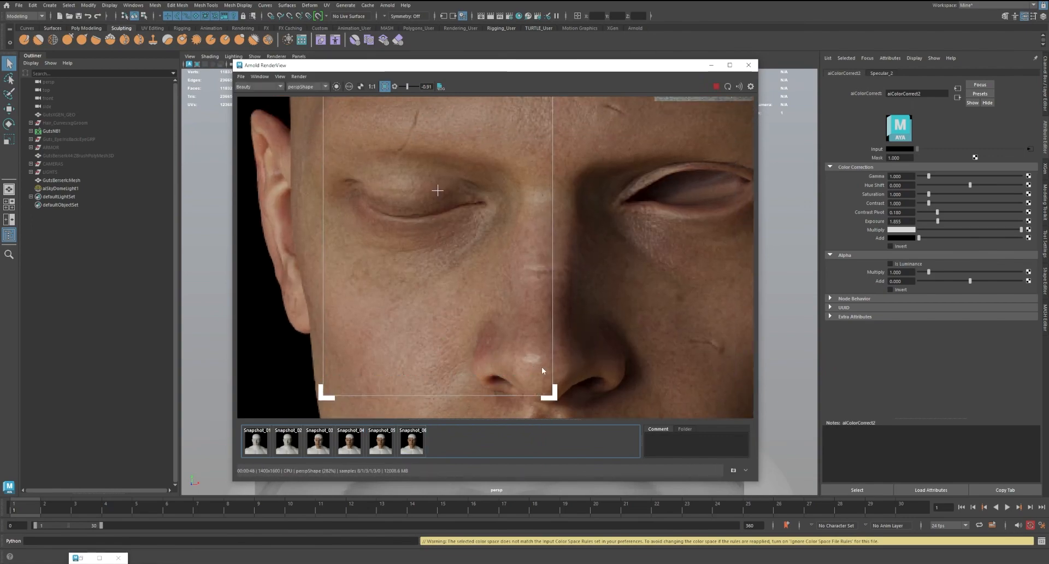
{"action": "left_click", "coordinate": [340, 443]}
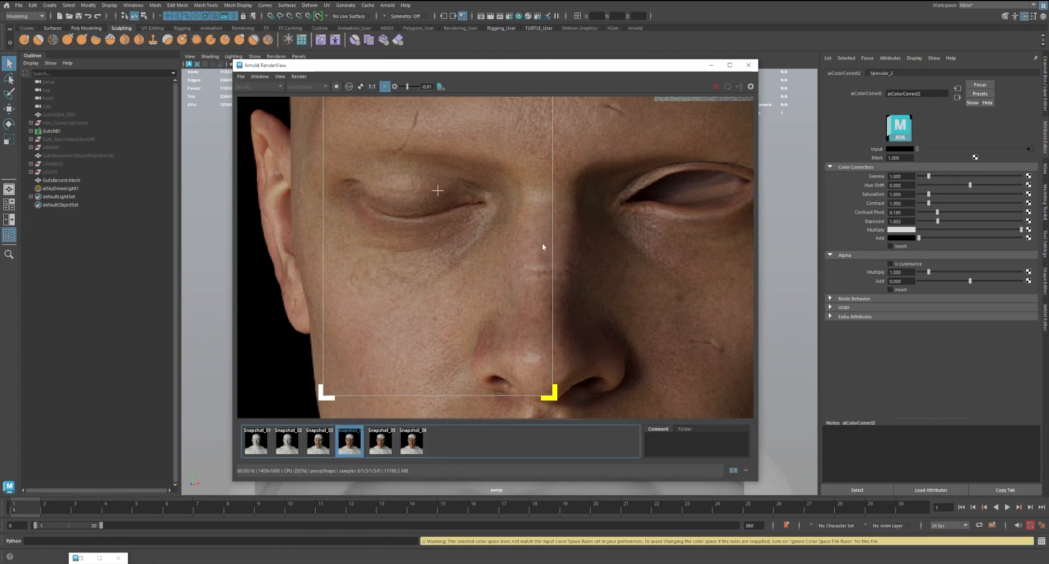
{"action": "scroll", "coordinate": [457, 263], "scroll_direction": "down", "scroll_amount": 1}
{"action": "middle_click_drag", "start_coordinate": [492, 233], "coordinate": [493, 266]}
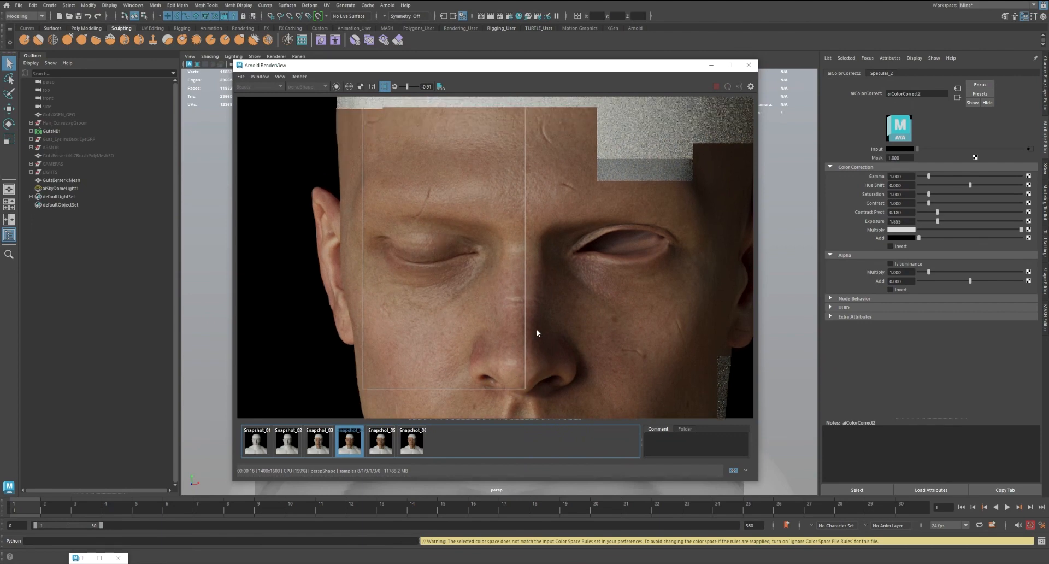
{"action": "scroll", "coordinate": [512, 375], "scroll_direction": "up", "scroll_amount": 1}
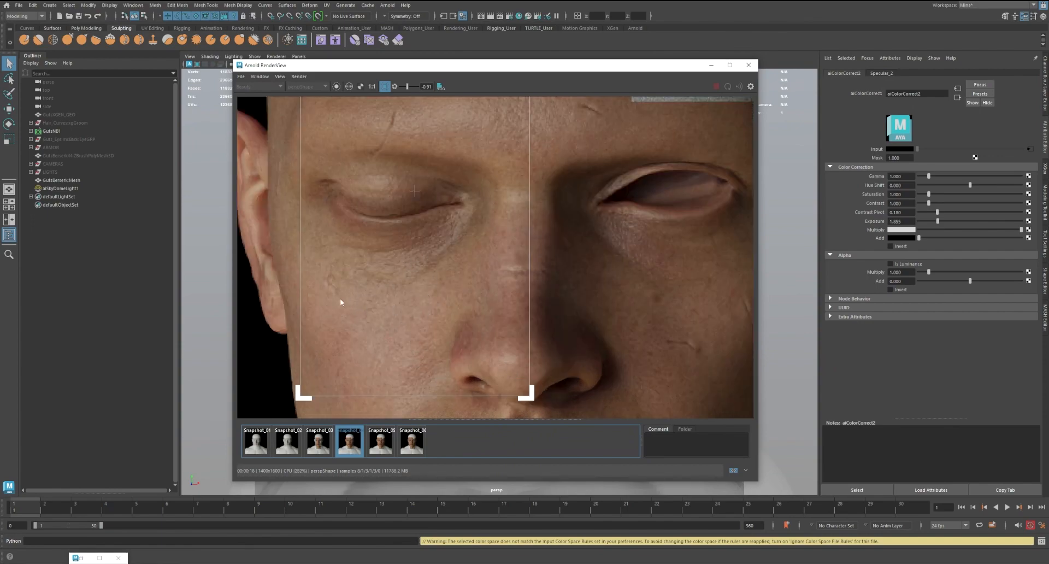
{"action": "left_click", "coordinate": [349, 441]}
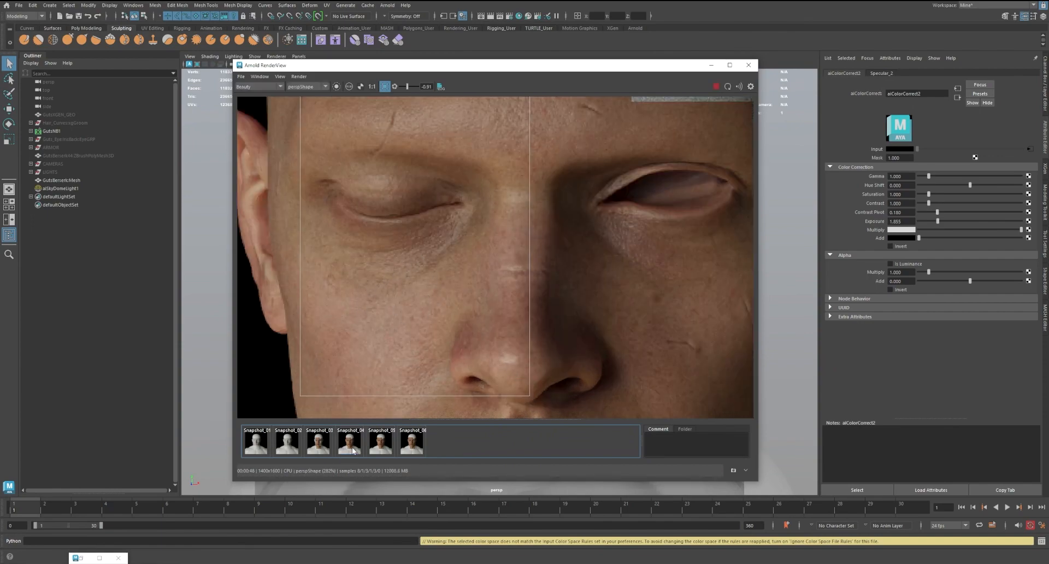
{"action": "scroll", "coordinate": [475, 263], "scroll_direction": "down", "scroll_amount": 1}
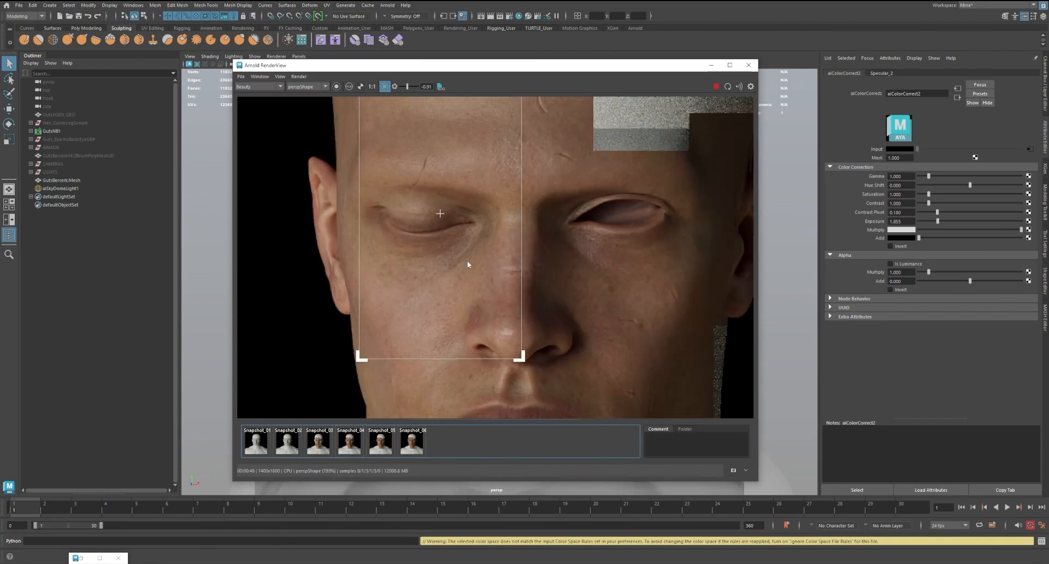
{"action": "scroll", "coordinate": [454, 334], "scroll_direction": "up", "scroll_amount": 1}
{"action": "middle_click_drag", "start_coordinate": [436, 311], "coordinate": [431, 329]}
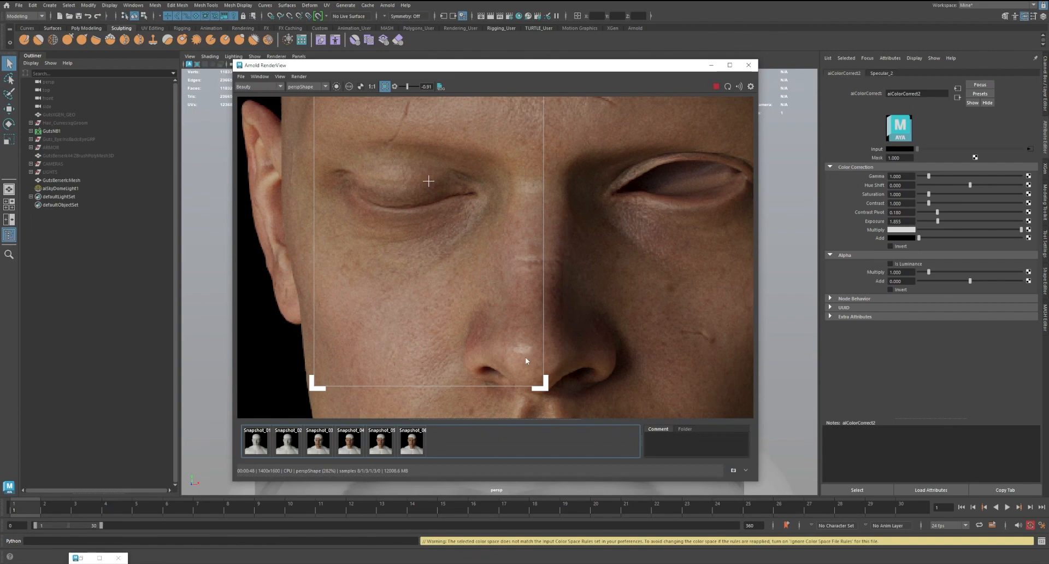
{"action": "scroll", "coordinate": [524, 355], "scroll_direction": "down", "scroll_amount": 2}
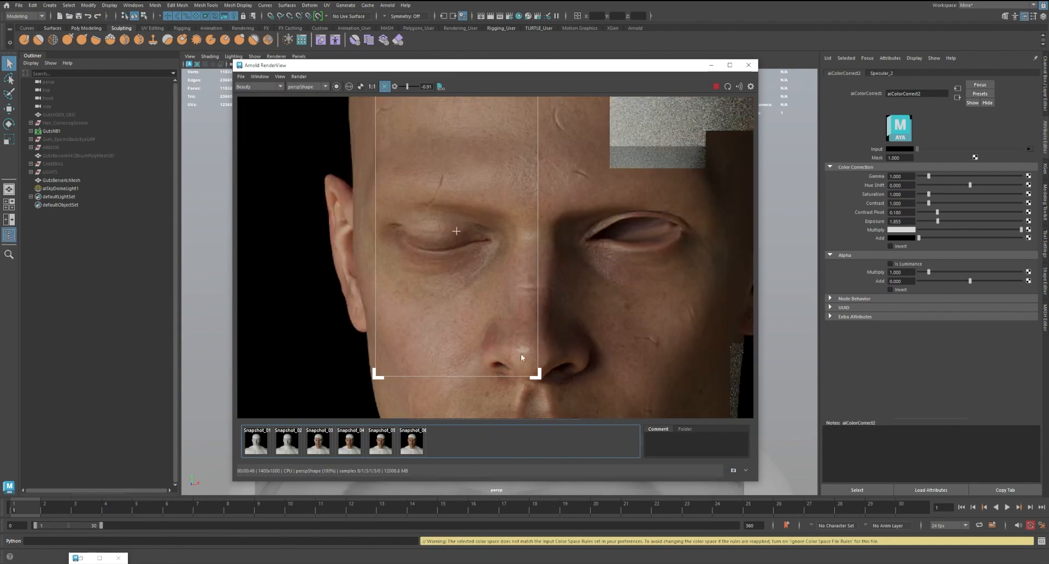
Compare the live render at 1.855 exposure with Snapshot_04 across the eyes, nose and cheeks, switching back and forth repeatedly
{"action": "left_click", "coordinate": [356, 443]}
{"action": "left_click", "coordinate": [356, 444]}
{"action": "left_click", "coordinate": [356, 445]}
{"action": "left_click", "coordinate": [357, 446]}
{"action": "left_click", "coordinate": [357, 448]}
{"action": "left_click", "coordinate": [358, 447]}
{"action": "left_click", "coordinate": [358, 447]}
{"action": "left_click", "coordinate": [358, 447]}
{"action": "left_click", "coordinate": [357, 447]}
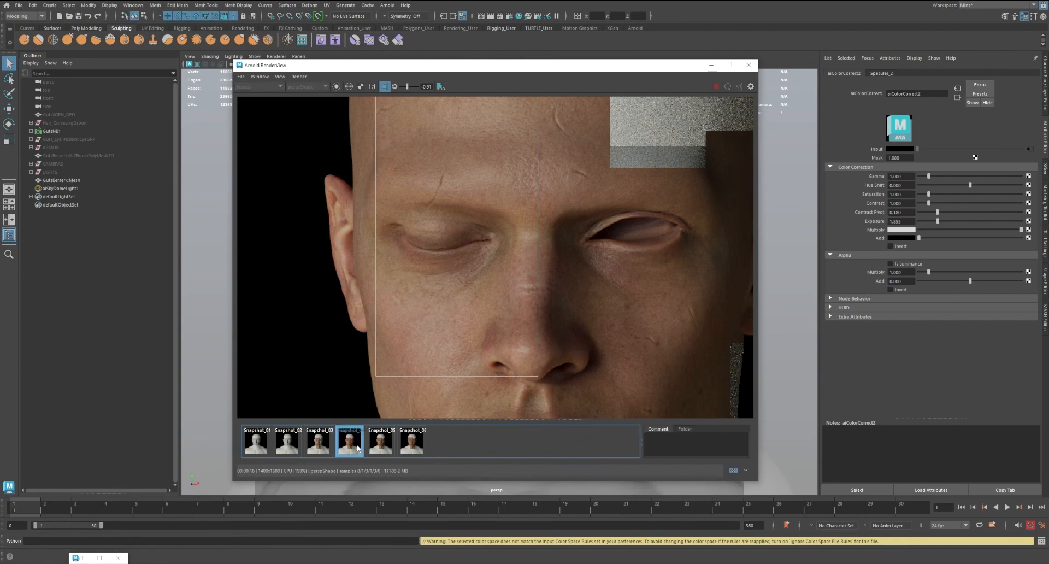
{"action": "left_click", "coordinate": [358, 447]}
{"action": "left_click", "coordinate": [358, 447]}
{"action": "left_click", "coordinate": [358, 447]}
Stop the live render and store the current face render as a new snapshot
{"action": "scroll", "coordinate": [476, 283], "scroll_direction": "down", "scroll_amount": 2}
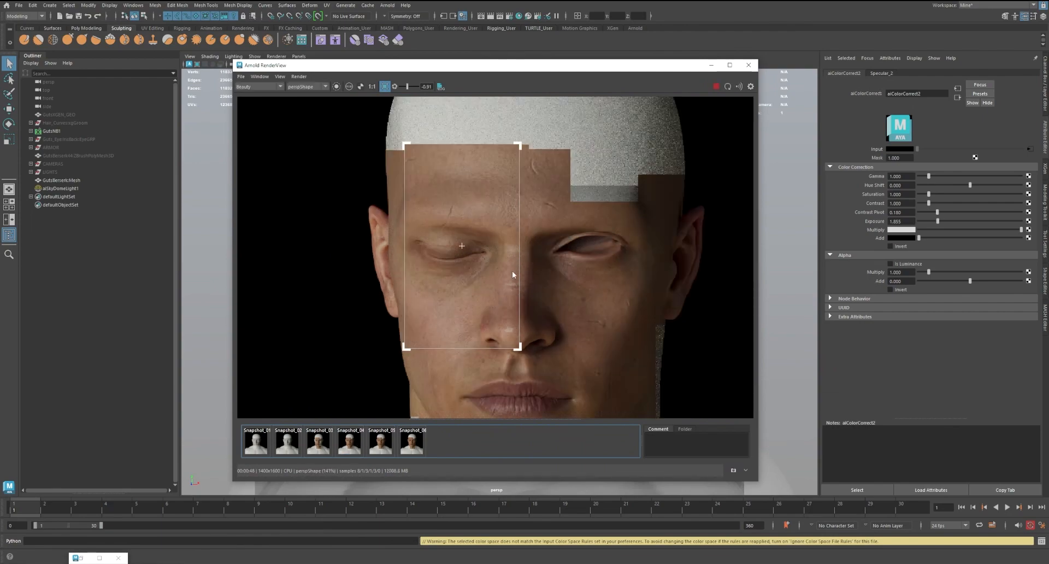
{"action": "left_click", "coordinate": [714, 88]}
{"action": "left_click", "coordinate": [733, 470]}
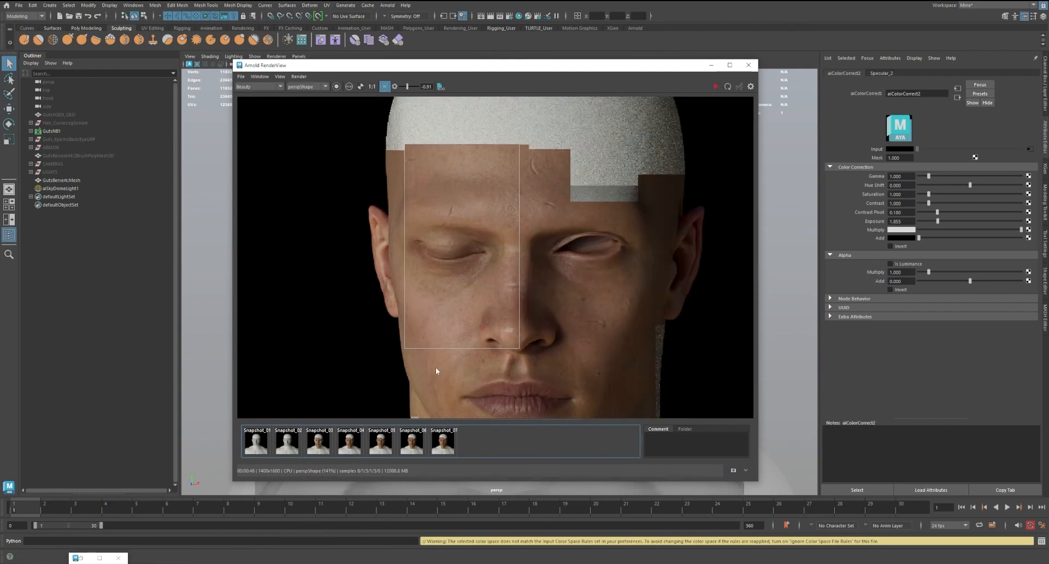
Raise aiColorCorrect2's exposure to about 2.218, re-render the cropped face region and compare it with Snapshot_04
{"action": "left_click_drag", "start_coordinate": [937, 221], "coordinate": [938, 222]}
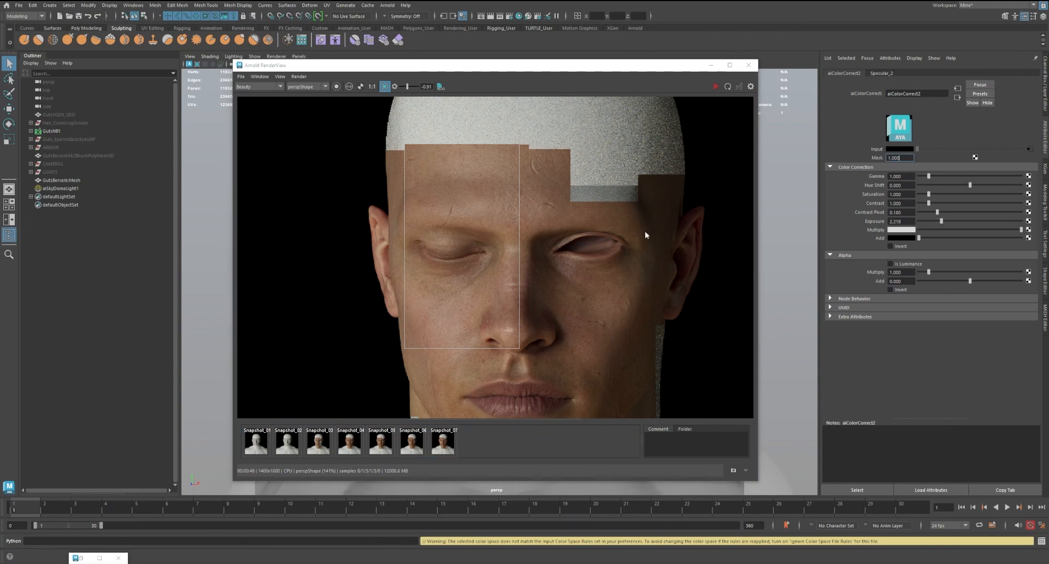
{"action": "left_click", "coordinate": [715, 86]}
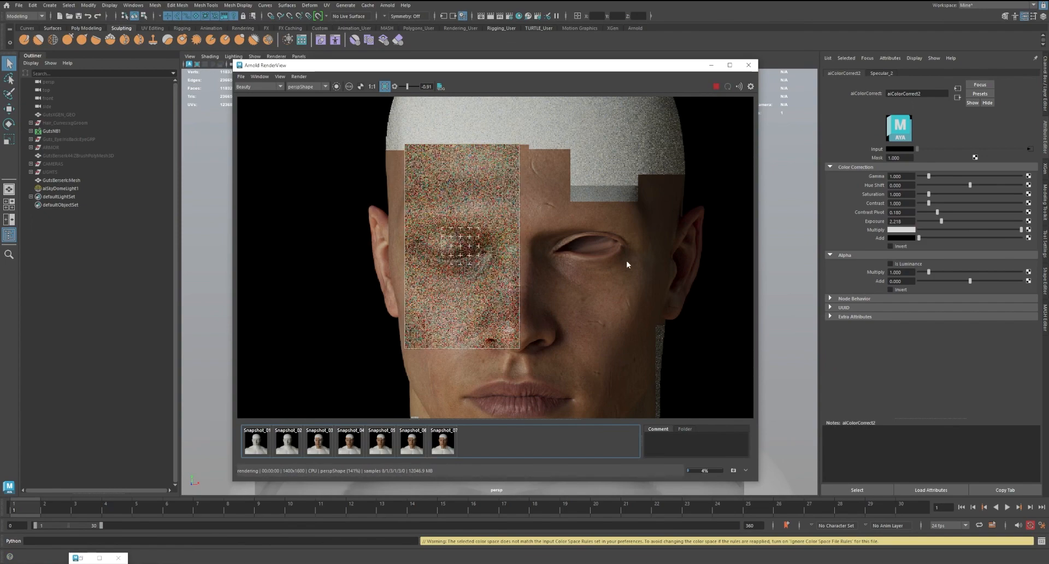
{"action": "left_click", "coordinate": [349, 444]}
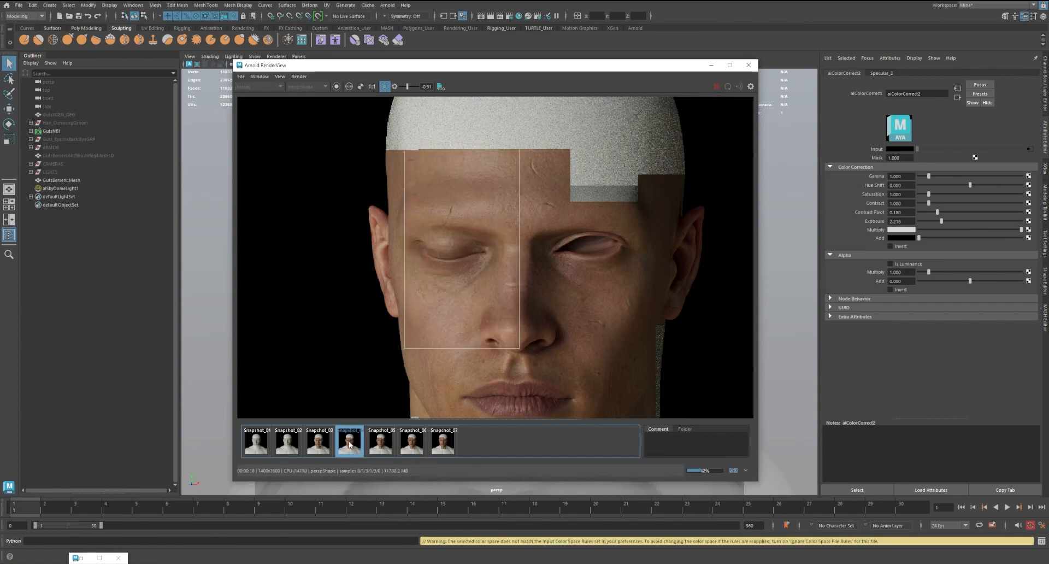
{"action": "left_click", "coordinate": [349, 444]}
{"action": "left_click", "coordinate": [350, 444]}
{"action": "left_click", "coordinate": [350, 444]}
{"action": "scroll", "coordinate": [485, 274], "scroll_direction": "up", "scroll_amount": 2}
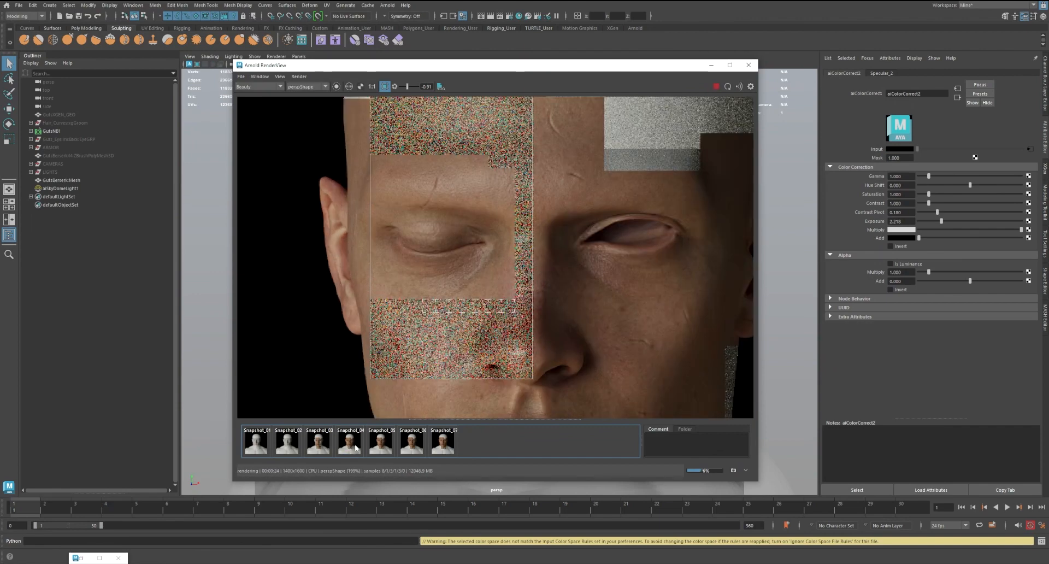
Display the specular AOV and examine the reflections on the forehead, closed eye, cheek and nose inside and outside the crop
{"action": "left_click", "coordinate": [258, 86]}
{"action": "left_click", "coordinate": [251, 103]}
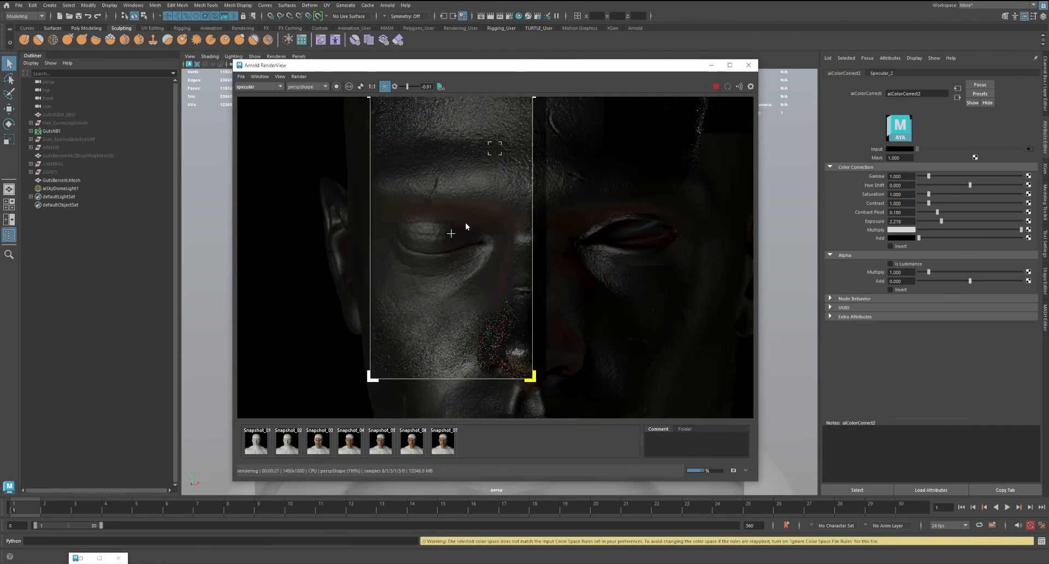
{"action": "scroll", "coordinate": [479, 235], "scroll_direction": "down", "scroll_amount": 2}
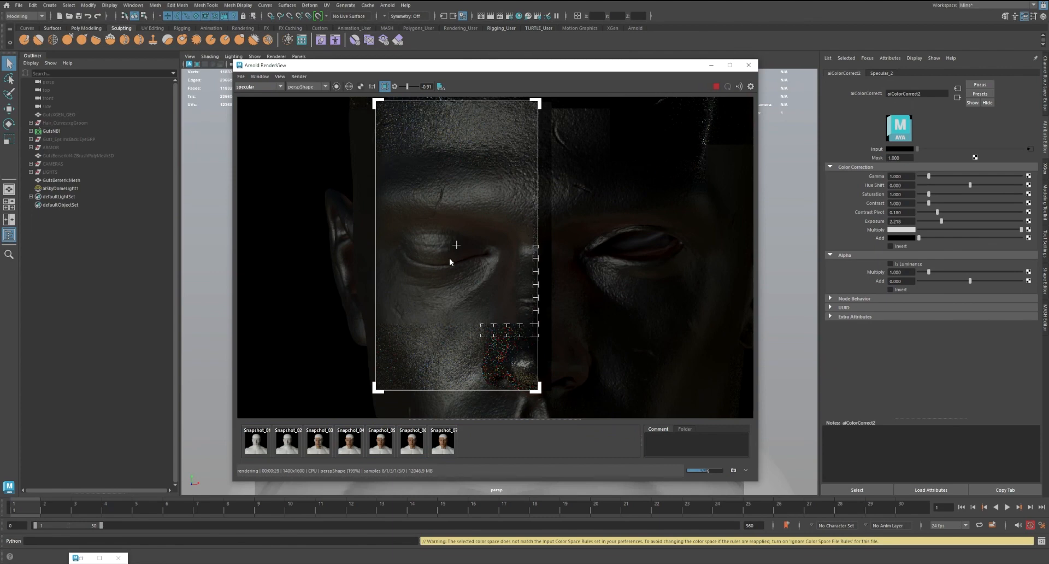
{"action": "scroll", "coordinate": [449, 258], "scroll_direction": "up", "scroll_amount": 2}
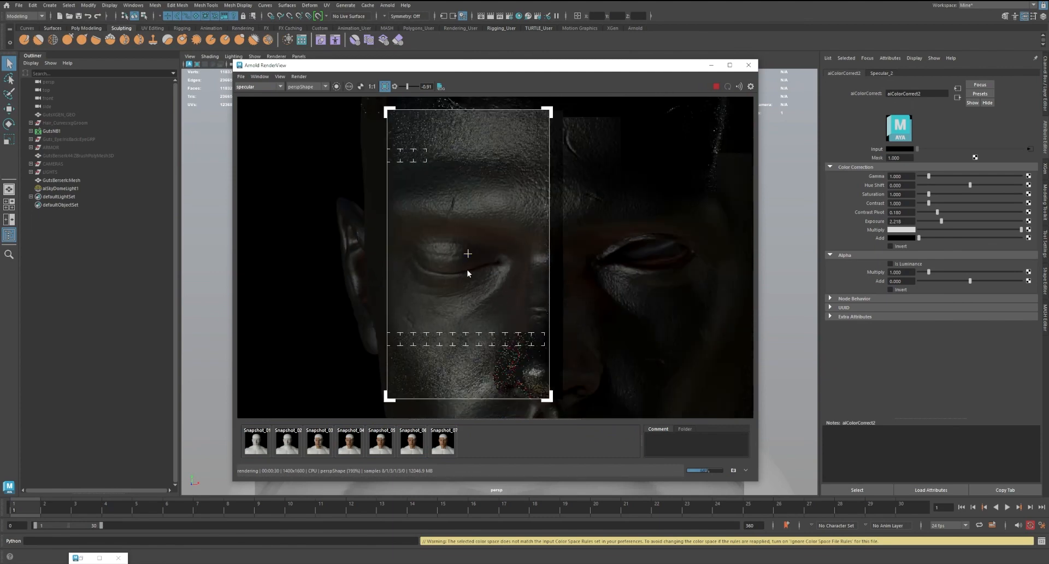
{"action": "scroll", "coordinate": [467, 270], "scroll_direction": "down", "scroll_amount": 1}
{"action": "mouse_move", "coordinate": [493, 274]}
{"action": "middle_mouse_down"}
{"action": "mouse_move", "coordinate": [490, 237]}
{"action": "mouse_move", "coordinate": [466, 306]}
{"action": "mouse_move", "coordinate": [479, 264]}
{"action": "middle_mouse_up"}
{"action": "scroll", "coordinate": [485, 273], "scroll_direction": "up", "scroll_amount": 2}
{"action": "scroll", "coordinate": [464, 306], "scroll_direction": "down", "scroll_amount": 1}
{"action": "middle_click_drag", "start_coordinate": [573, 275], "coordinate": [525, 319]}
{"action": "scroll", "coordinate": [588, 213], "scroll_direction": "down", "scroll_amount": 2}
{"action": "scroll", "coordinate": [434, 245], "scroll_direction": "up", "scroll_amount": 2}
{"action": "scroll", "coordinate": [525, 319], "scroll_direction": "down", "scroll_amount": 1}
{"action": "mouse_move", "coordinate": [594, 195]}
{"action": "middle_mouse_down"}
{"action": "mouse_move", "coordinate": [585, 215]}
{"action": "mouse_move", "coordinate": [592, 201]}
{"action": "middle_mouse_up"}
{"action": "scroll", "coordinate": [572, 215], "scroll_direction": "down", "scroll_amount": 1}
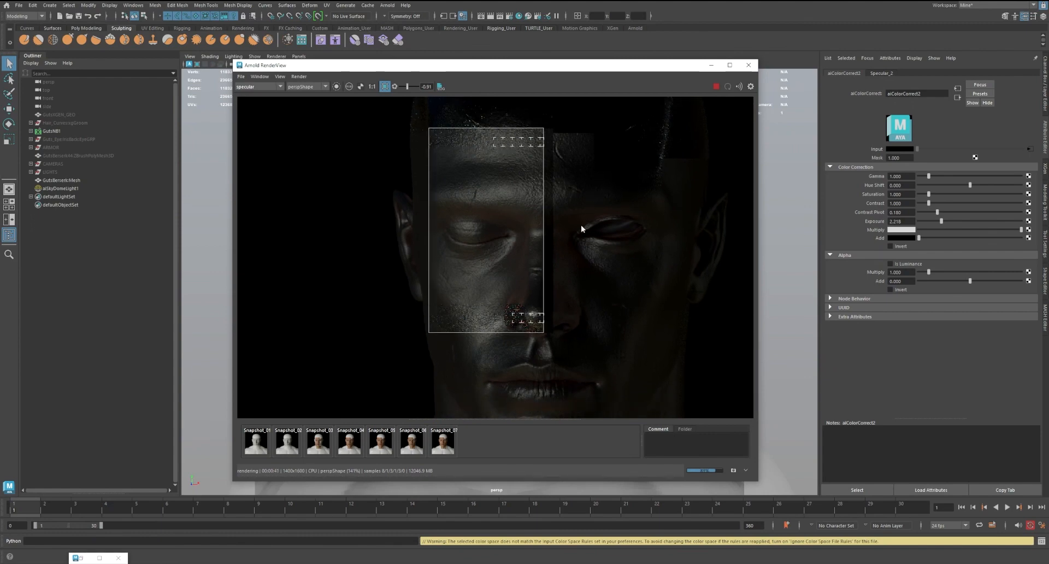
{"action": "middle_click_drag", "start_coordinate": [583, 278], "coordinate": [533, 283]}
{"action": "scroll", "coordinate": [534, 290], "scroll_direction": "up", "scroll_amount": 2}
{"action": "scroll", "coordinate": [628, 204], "scroll_direction": "down", "scroll_amount": 1}
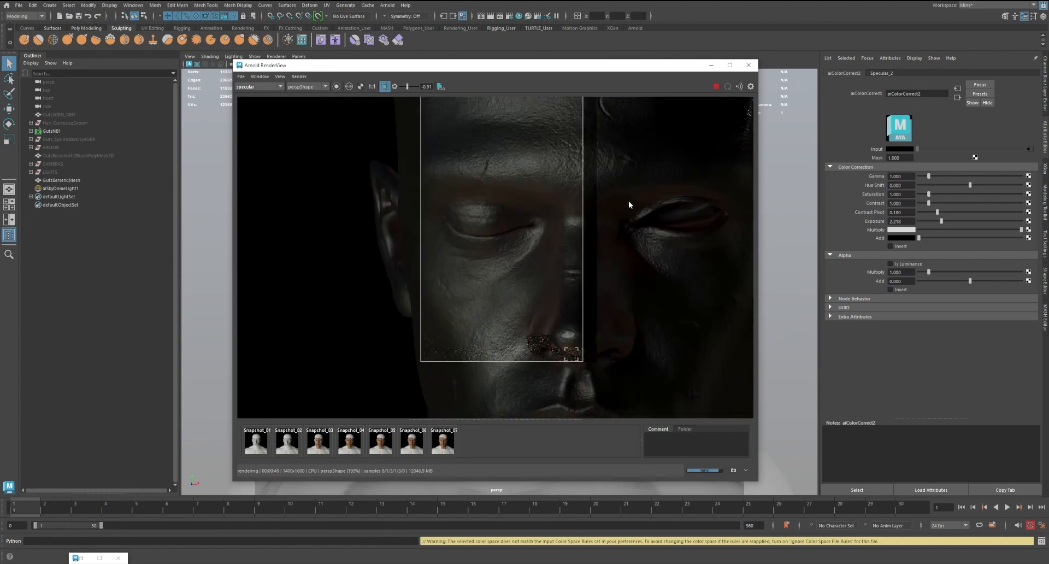
{"action": "middle_click_drag", "start_coordinate": [627, 204], "coordinate": [550, 217]}
{"action": "scroll", "coordinate": [562, 196], "scroll_direction": "down", "scroll_amount": 1}
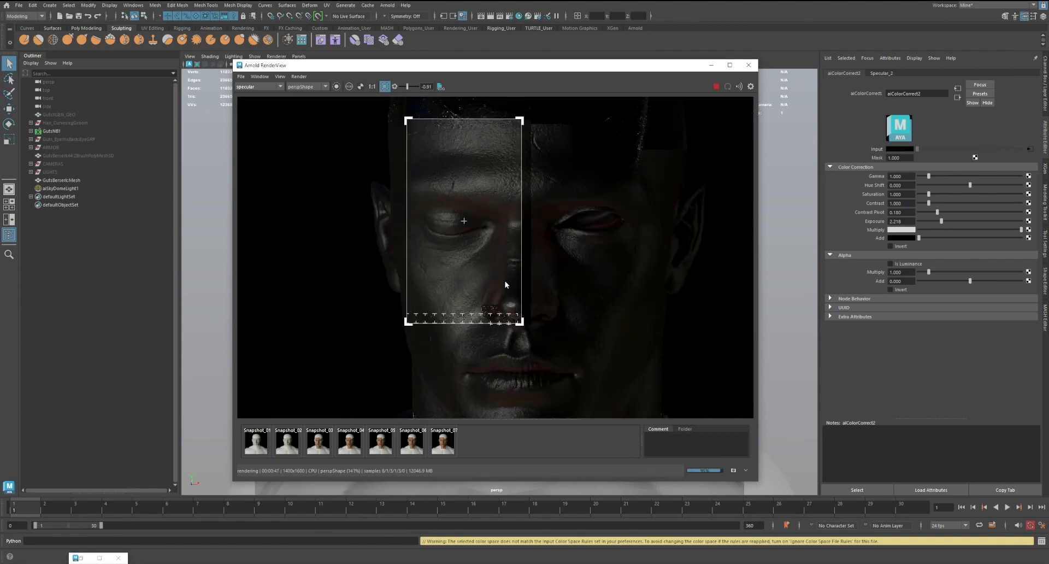
{"action": "scroll", "coordinate": [570, 188], "scroll_direction": "up", "scroll_amount": 1}
{"action": "middle_click_drag", "start_coordinate": [572, 185], "coordinate": [556, 222]}
{"action": "scroll", "coordinate": [519, 198], "scroll_direction": "down", "scroll_amount": 1}
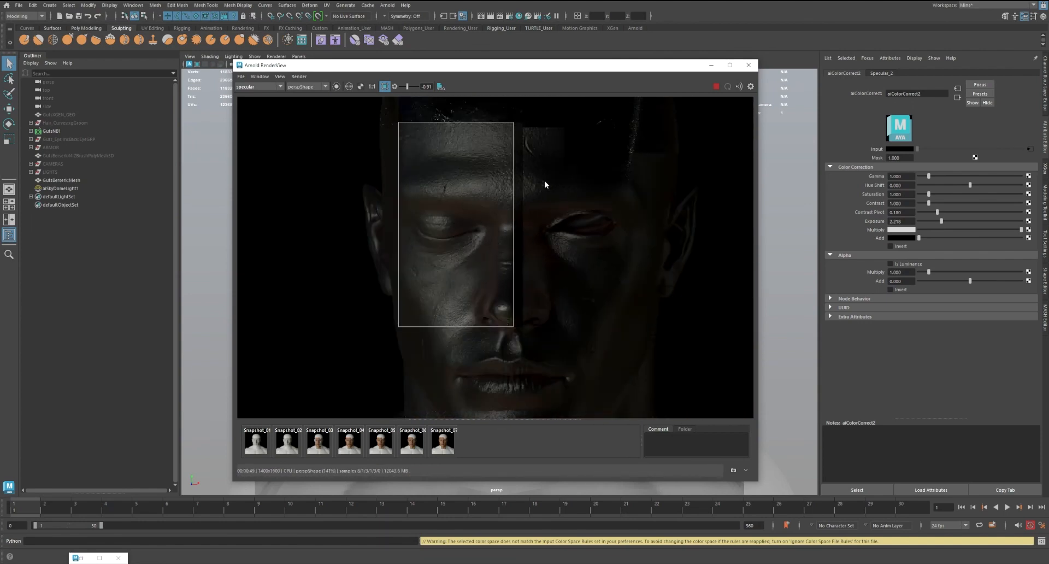
Stop the render, redraw the crop region over half of the mouth and chin, and render its specular AOV
{"action": "left_click", "coordinate": [716, 87]}
{"action": "left_click", "coordinate": [384, 86]}
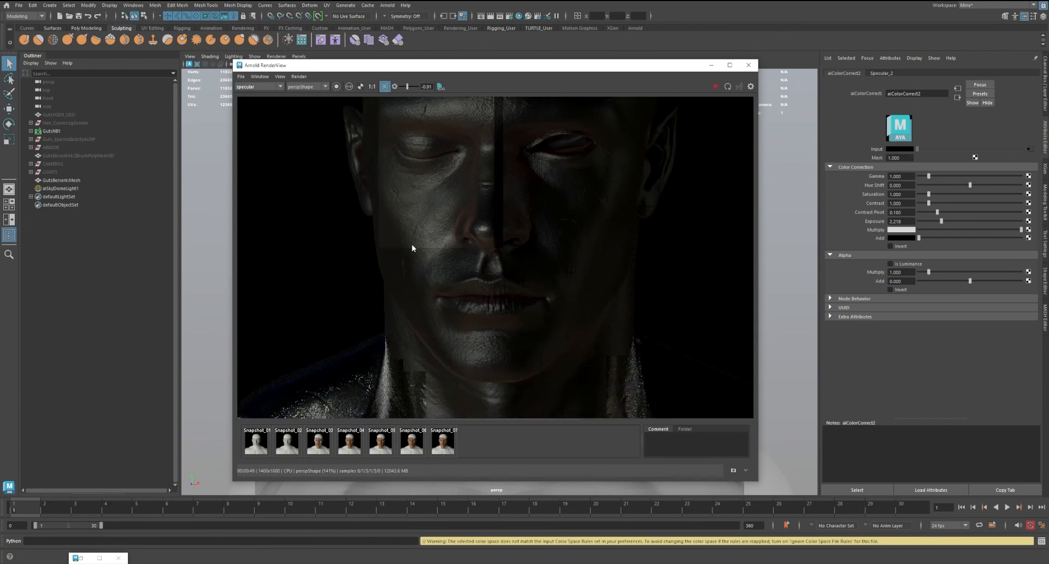
{"action": "left_click_drag", "start_coordinate": [402, 240], "coordinate": [509, 382]}
{"action": "left_click", "coordinate": [716, 86]}
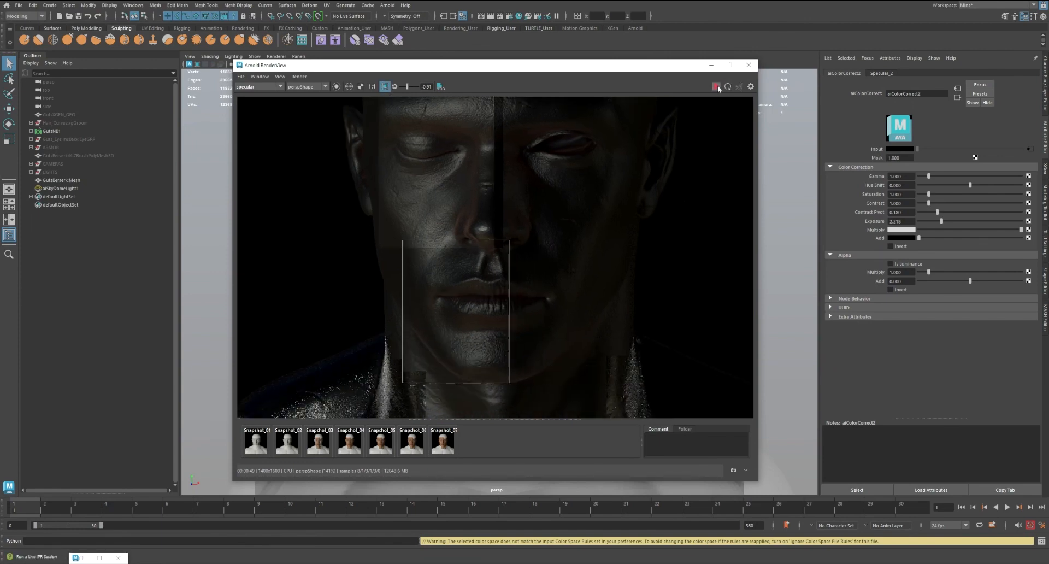
{"action": "middle_click_drag", "start_coordinate": [546, 205], "coordinate": [538, 248]}
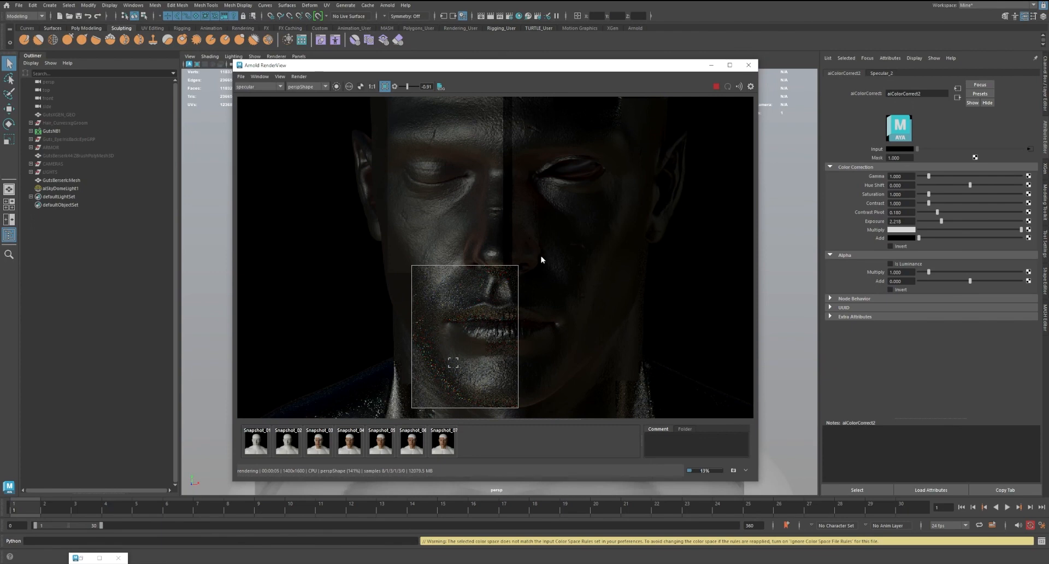
{"action": "scroll", "coordinate": [472, 355], "scroll_direction": "up", "scroll_amount": 3}
{"action": "scroll", "coordinate": [539, 342], "scroll_direction": "down", "scroll_amount": 2}
{"action": "middle_click_drag", "start_coordinate": [591, 285], "coordinate": [559, 238]}
{"action": "scroll", "coordinate": [559, 237], "scroll_direction": "down", "scroll_amount": 2}
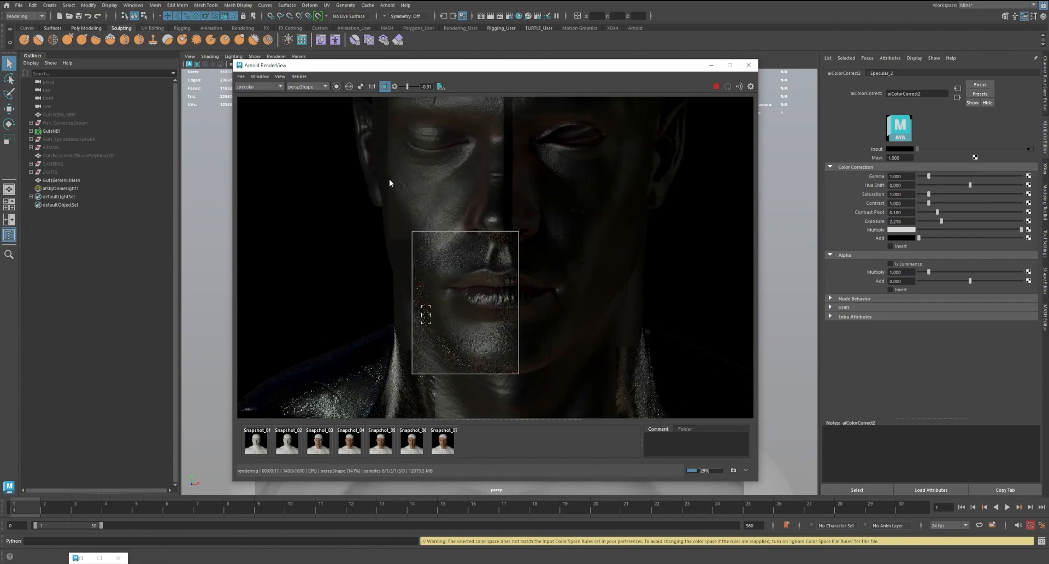
Return the display to the beauty AOV and compare the mouth and chin region with Snapshot_04
{"action": "left_click", "coordinate": [257, 86]}
{"action": "left_click", "coordinate": [244, 94]}
{"action": "scroll", "coordinate": [479, 341], "scroll_direction": "up", "scroll_amount": 2}
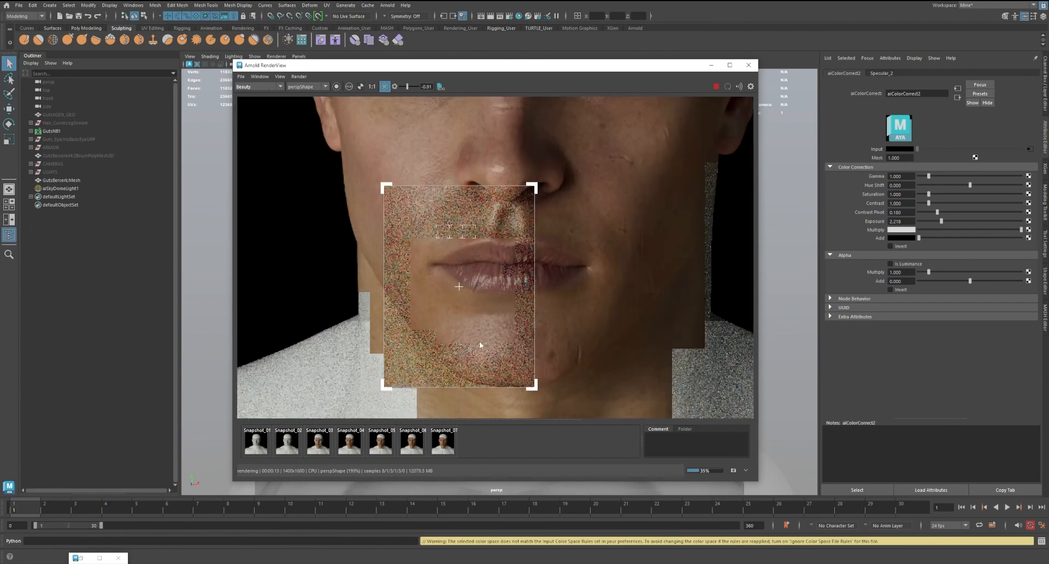
{"action": "left_click", "coordinate": [347, 450]}
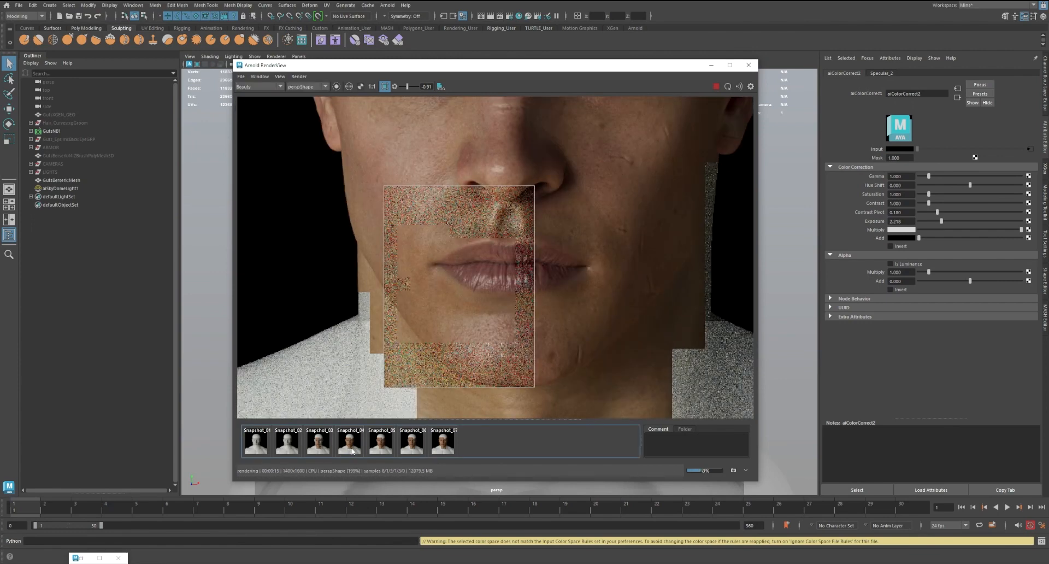
{"action": "left_click", "coordinate": [352, 450]}
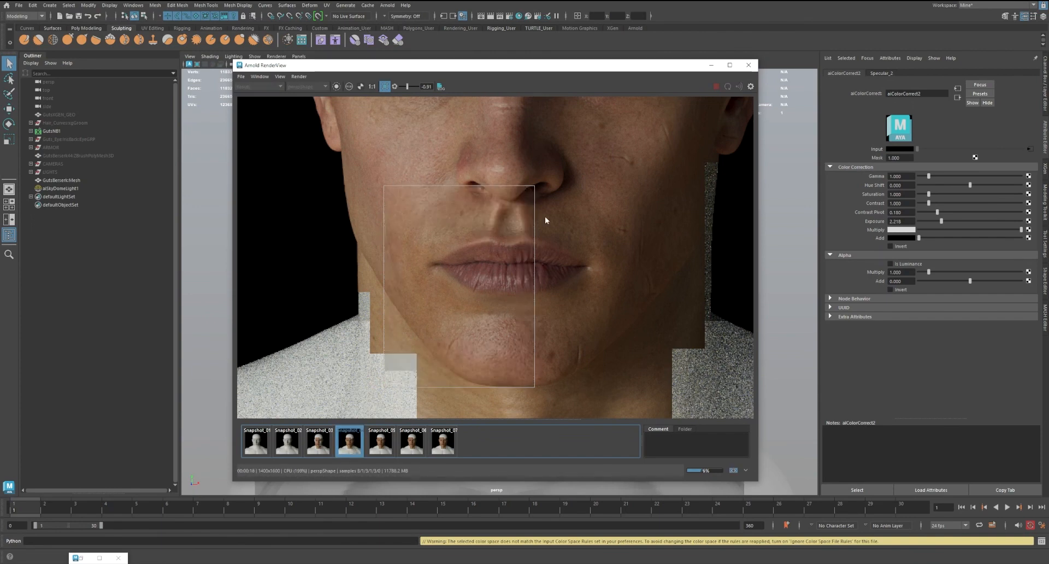
{"action": "middle_click_drag", "start_coordinate": [470, 175], "coordinate": [478, 287]}
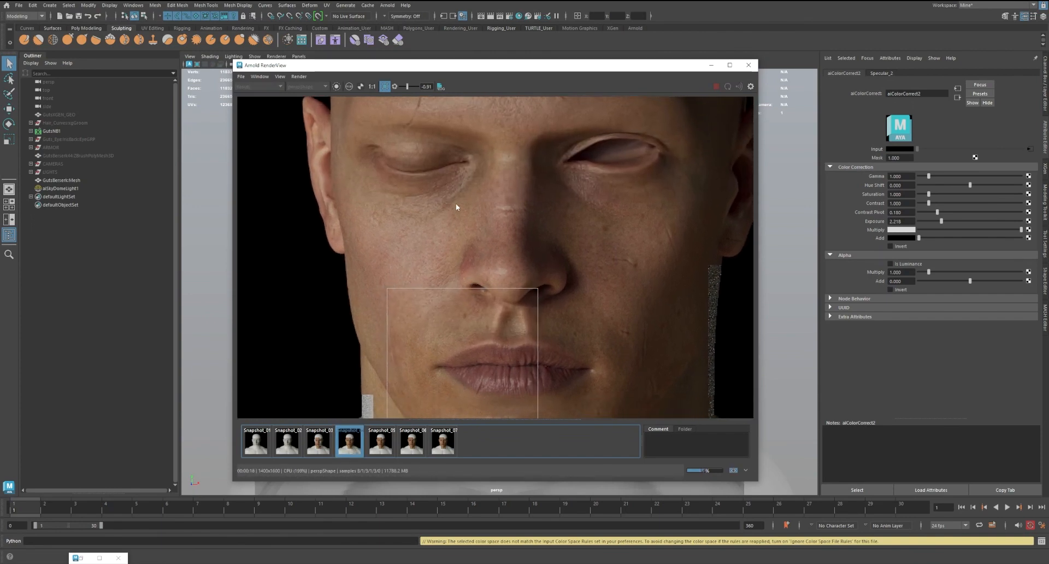
{"action": "scroll", "coordinate": [467, 164], "scroll_direction": "down", "scroll_amount": 2}
{"action": "left_click", "coordinate": [350, 444]}
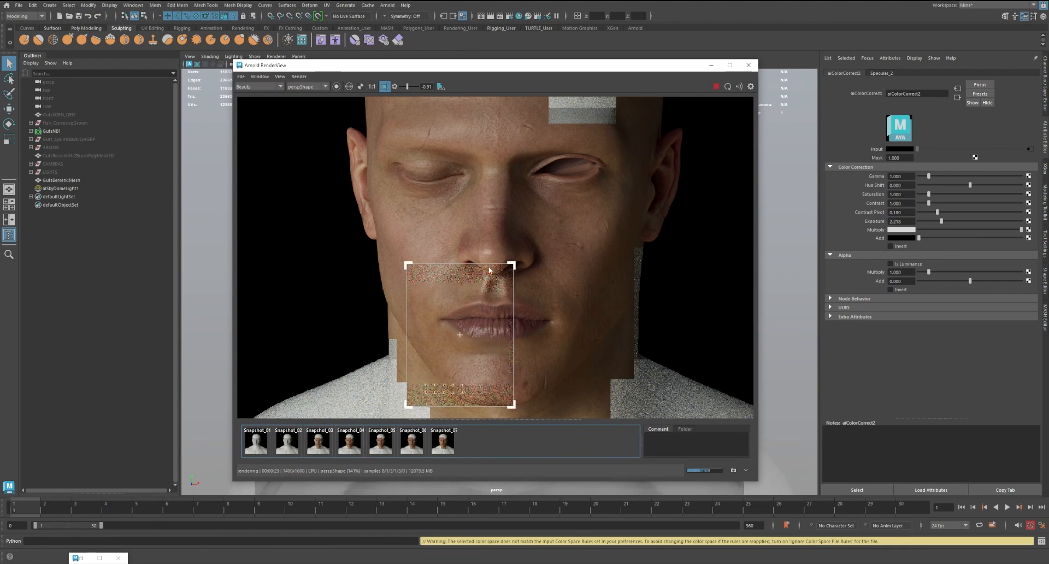
Compare the whole face between Snapshot_04 and the live beauty render, checking the nose, cheeks and upper lip
{"action": "middle_click_drag", "start_coordinate": [491, 251], "coordinate": [490, 261]}
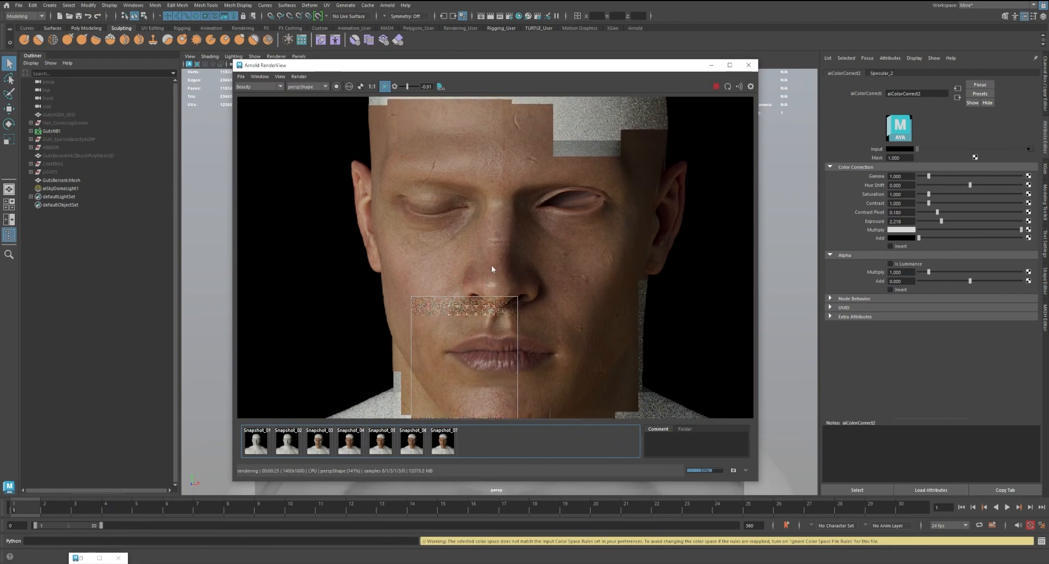
{"action": "left_click", "coordinate": [350, 445]}
{"action": "left_click", "coordinate": [350, 445]}
{"action": "left_click", "coordinate": [350, 445]}
{"action": "left_click", "coordinate": [350, 444]}
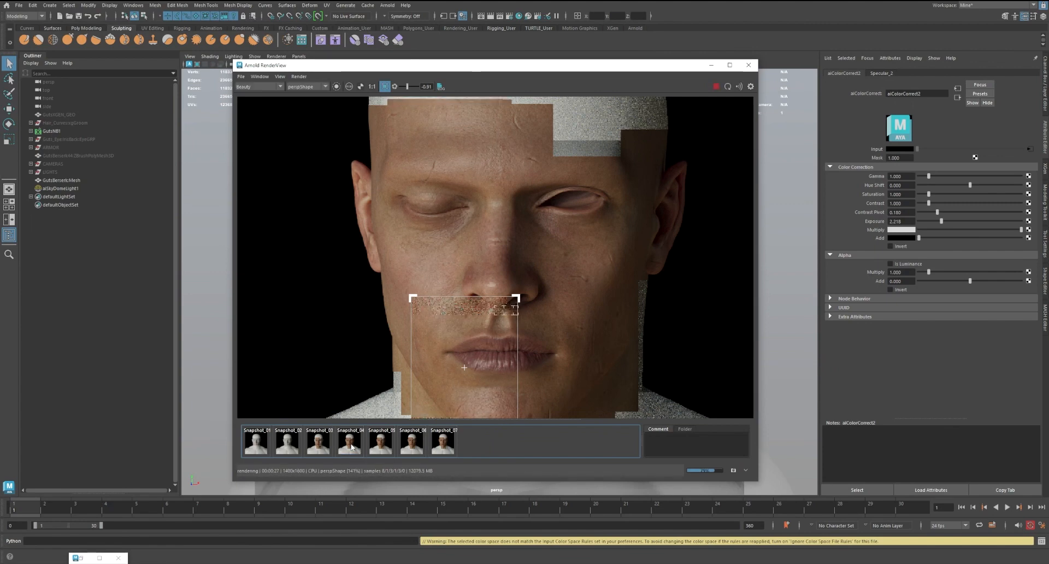
{"action": "left_click", "coordinate": [350, 444]}
{"action": "left_click", "coordinate": [350, 445]}
{"action": "left_click", "coordinate": [350, 444]}
{"action": "left_click", "coordinate": [350, 444]}
{"action": "left_click", "coordinate": [350, 445]}
{"action": "left_click", "coordinate": [350, 444]}
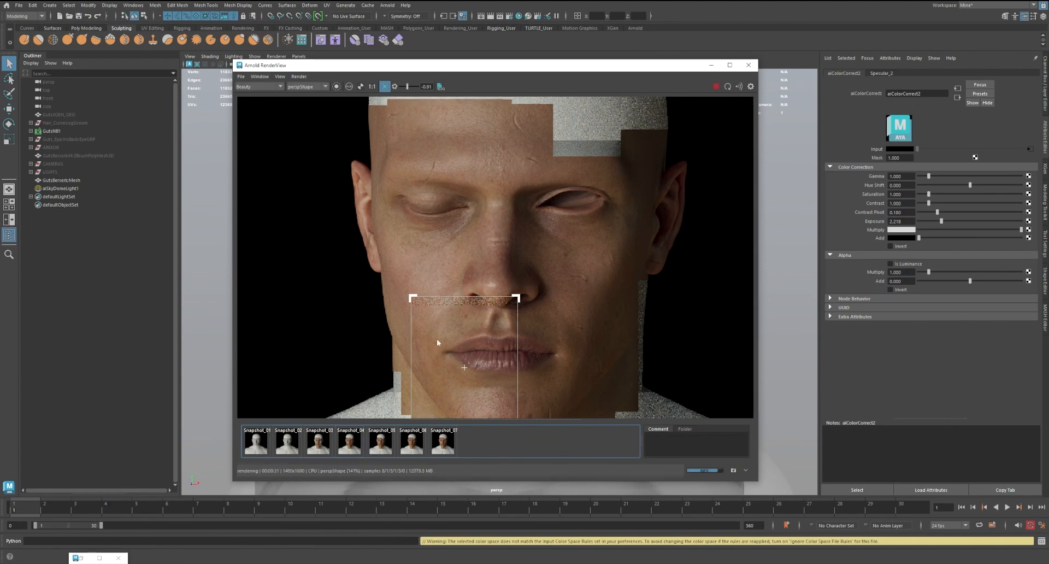
Compare the lips and chin close up between Snapshot_04 and the live beauty render
{"action": "middle_click_drag", "start_coordinate": [511, 264], "coordinate": [527, 228]}
{"action": "scroll", "coordinate": [497, 376], "scroll_direction": "up", "scroll_amount": 2}
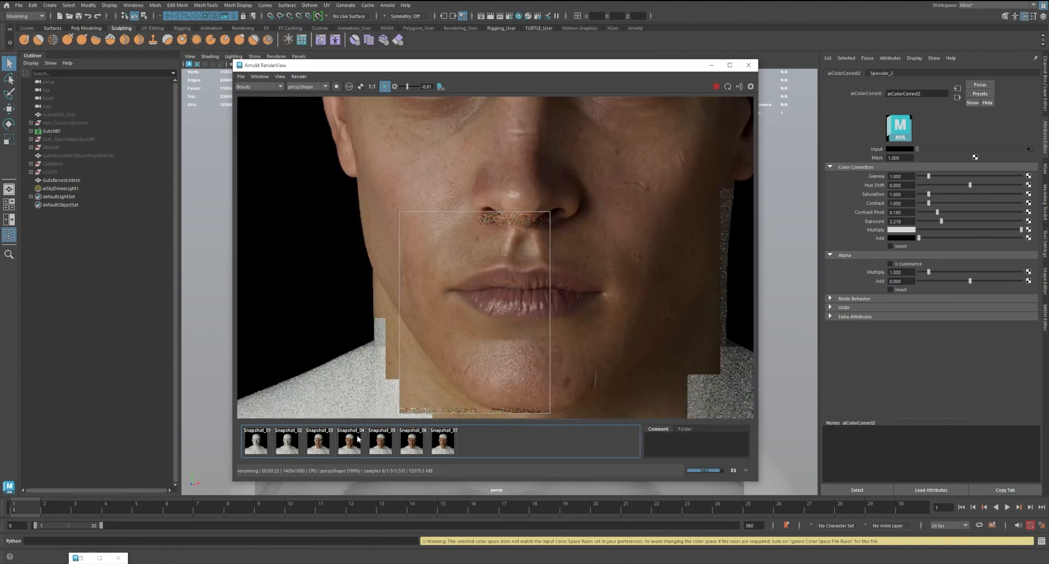
{"action": "left_click", "coordinate": [350, 445]}
{"action": "left_click", "coordinate": [350, 444]}
{"action": "left_click", "coordinate": [350, 445]}
{"action": "left_click", "coordinate": [350, 444]}
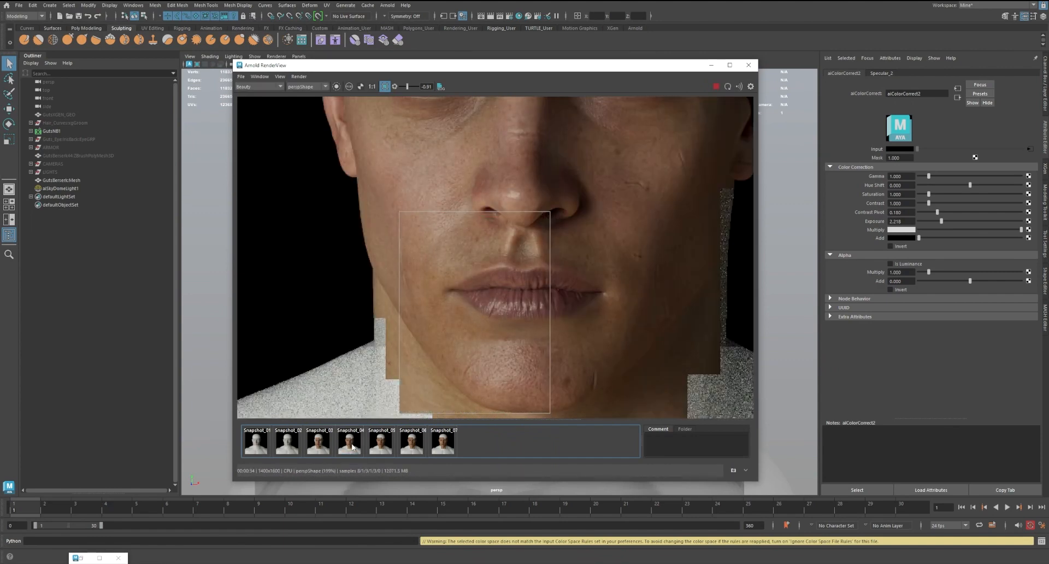
{"action": "left_click", "coordinate": [353, 447]}
{"action": "left_click", "coordinate": [352, 446]}
{"action": "left_click", "coordinate": [352, 447]}
{"action": "left_click", "coordinate": [352, 446]}
{"action": "scroll", "coordinate": [477, 316], "scroll_direction": "down", "scroll_amount": 2}
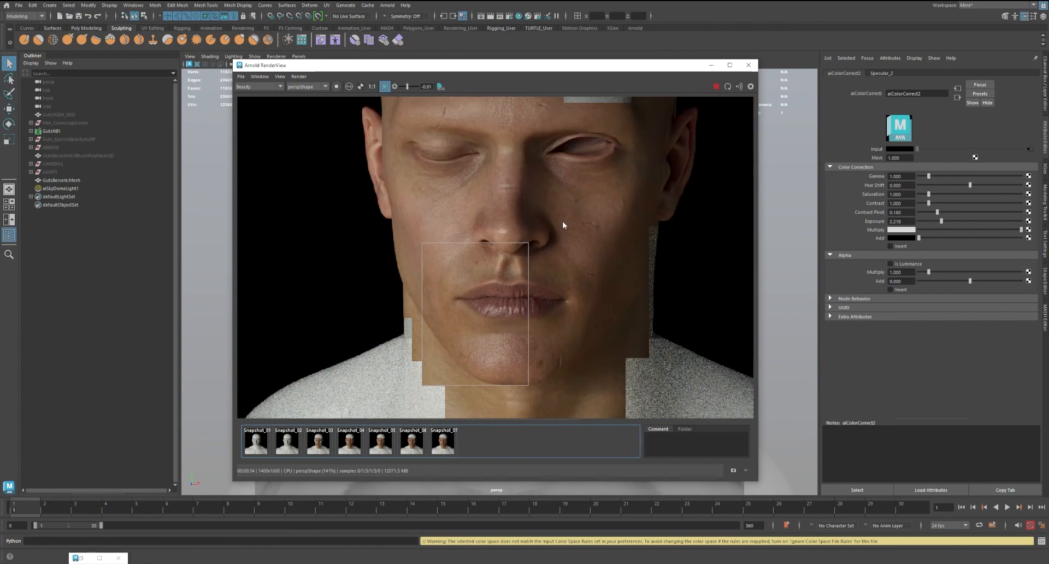
Stop the render, redraw the crop region over the open eye, nose and shadowed cheek, and restart rendering
{"action": "middle_click_drag", "start_coordinate": [564, 225], "coordinate": [559, 238]}
{"action": "left_click", "coordinate": [716, 86]}
{"action": "middle_click_drag", "start_coordinate": [652, 150], "coordinate": [616, 188]}
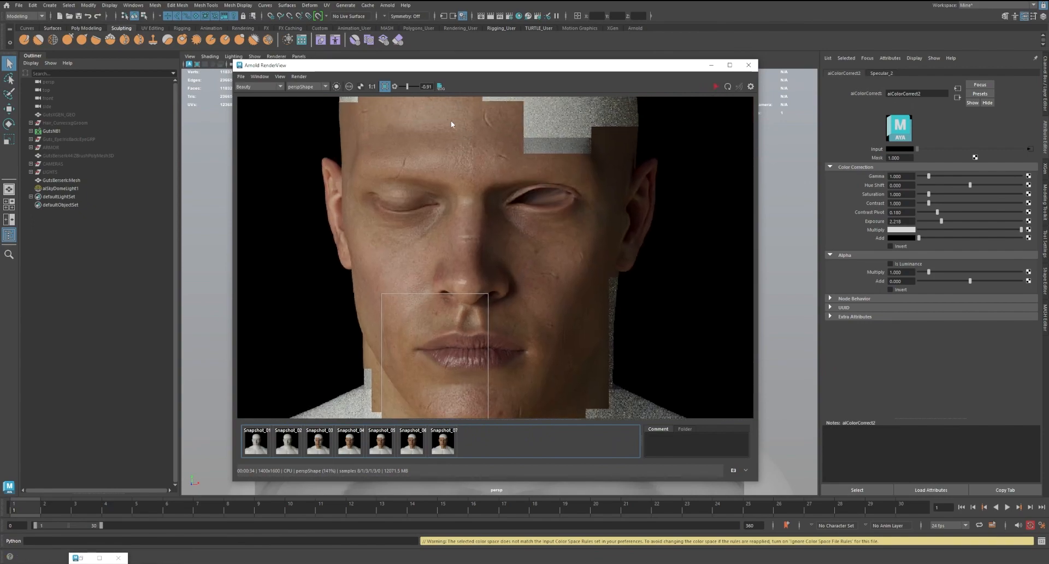
{"action": "left_click", "coordinate": [384, 87]}
{"action": "left_click_drag", "start_coordinate": [488, 192], "coordinate": [580, 323]}
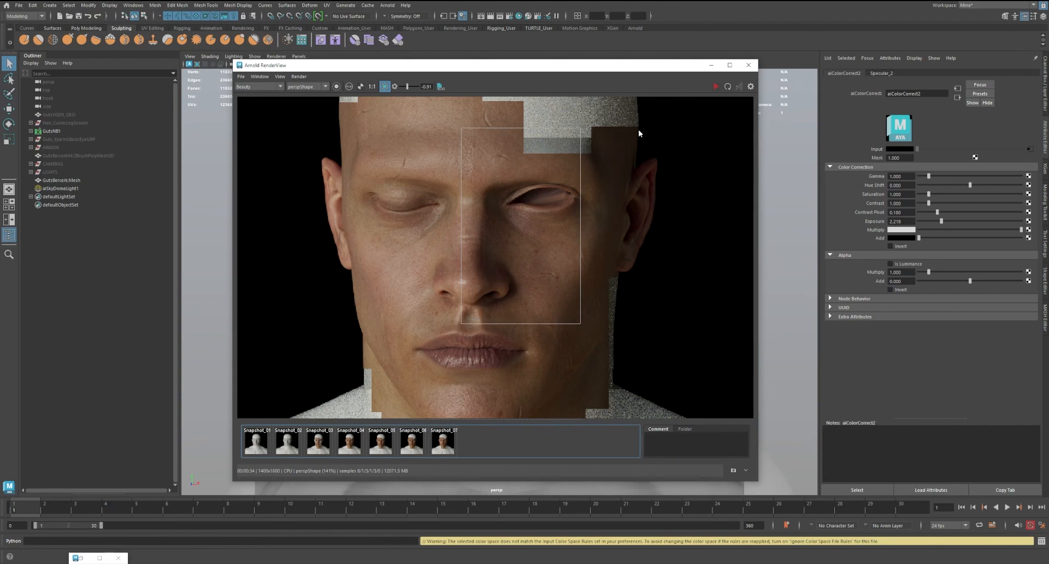
{"action": "left_click", "coordinate": [715, 86]}
{"action": "middle_click_drag", "start_coordinate": [646, 192], "coordinate": [637, 236]}
{"action": "scroll", "coordinate": [661, 225], "scroll_direction": "down", "scroll_amount": 2}
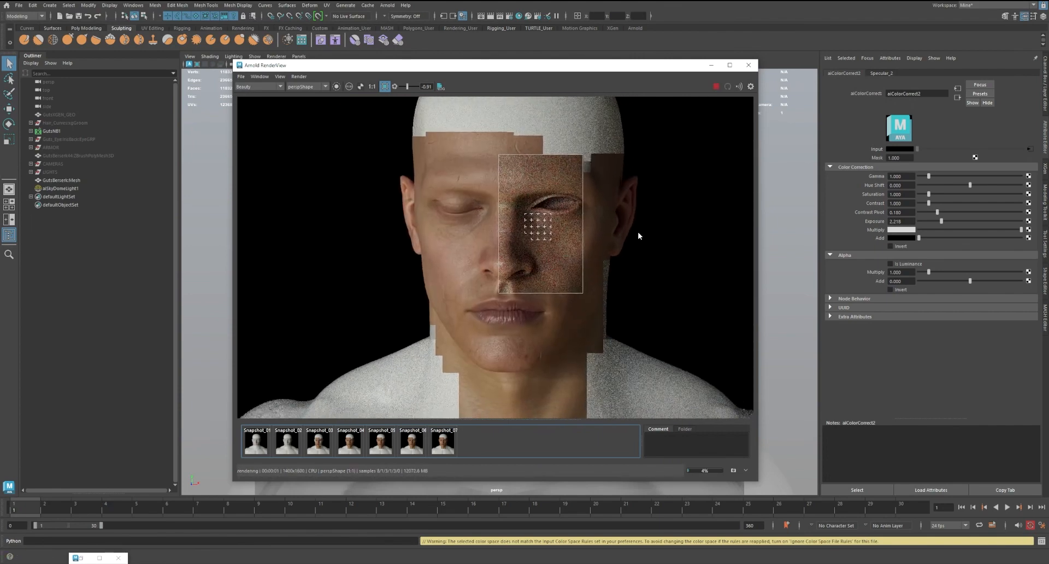
{"action": "scroll", "coordinate": [509, 335], "scroll_direction": "up", "scroll_amount": 2}
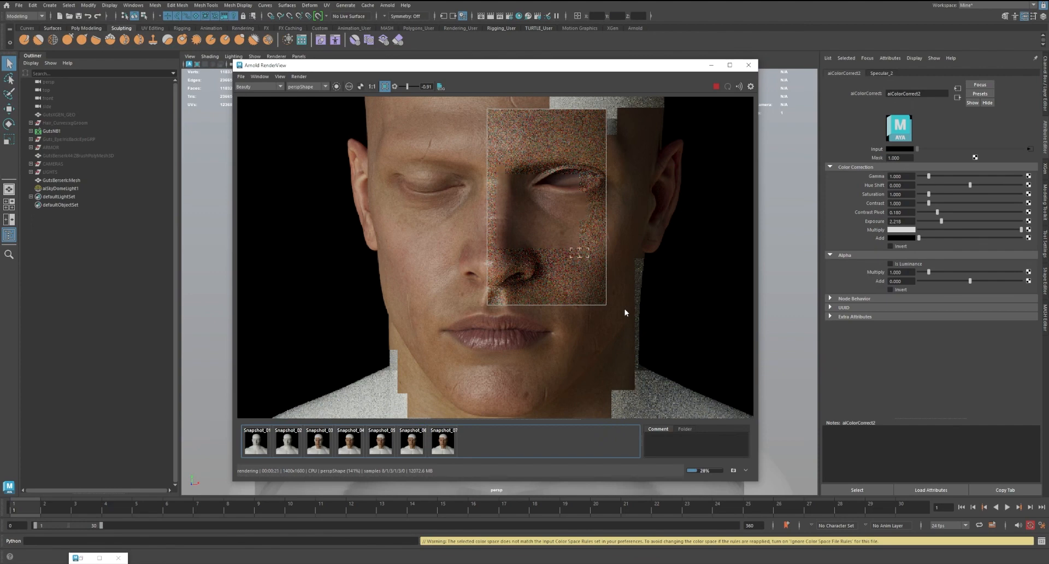
{"action": "scroll", "coordinate": [646, 259], "scroll_direction": "down", "scroll_amount": 2}
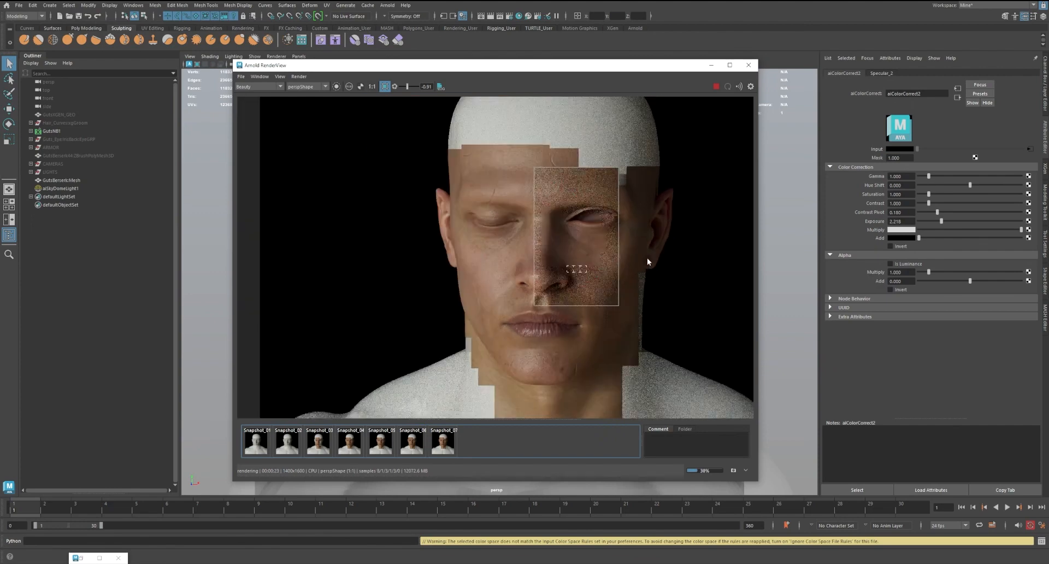
Examine the refining crop render around the open eye, nose and shadowed cheek, both close up and with the whole face
{"action": "scroll", "coordinate": [548, 238], "scroll_direction": "up", "scroll_amount": 2}
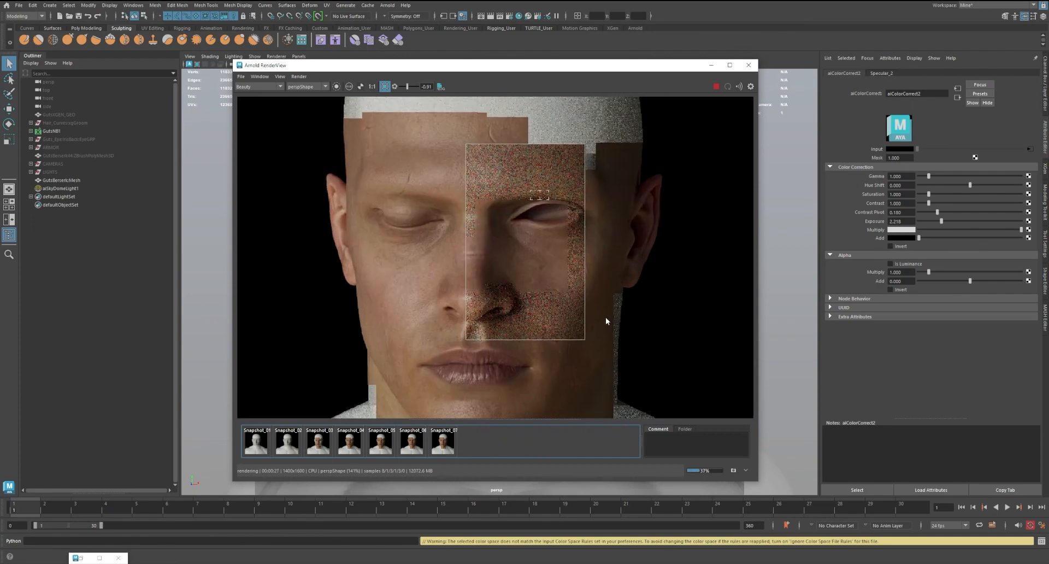
{"action": "scroll", "coordinate": [625, 243], "scroll_direction": "up", "scroll_amount": 2}
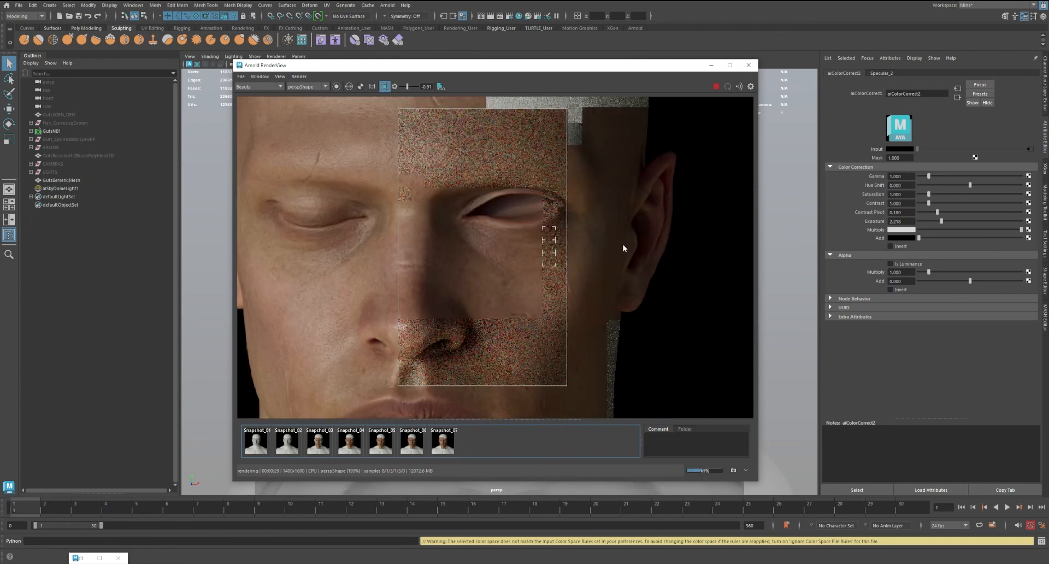
{"action": "scroll", "coordinate": [625, 295], "scroll_direction": "down", "scroll_amount": 4}
{"action": "scroll", "coordinate": [635, 241], "scroll_direction": "up", "scroll_amount": 2}
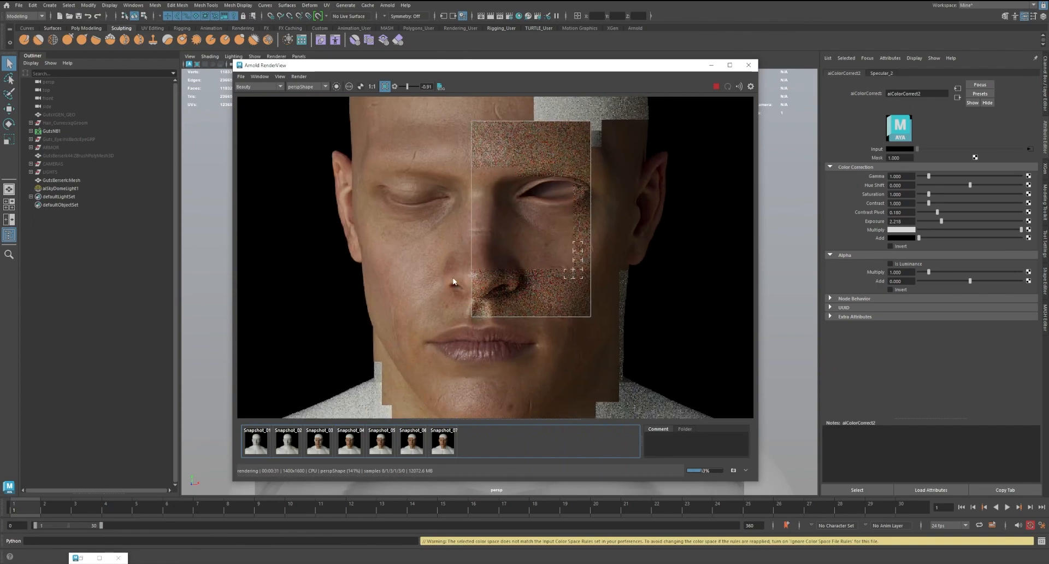
{"action": "middle_click_drag", "start_coordinate": [634, 253], "coordinate": [633, 248]}
{"action": "middle_click_drag", "start_coordinate": [645, 334], "coordinate": [651, 313]}
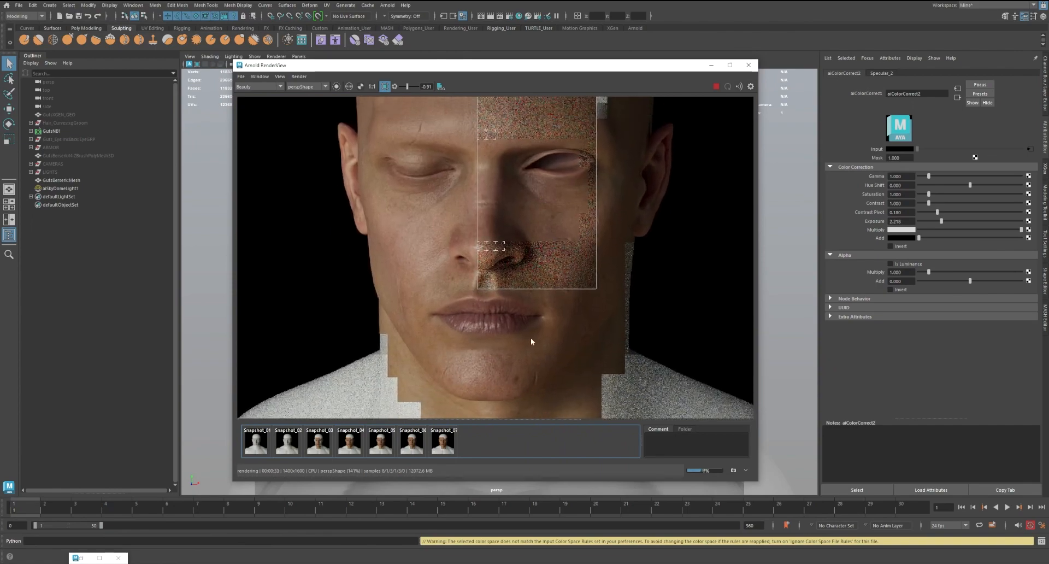
{"action": "scroll", "coordinate": [486, 333], "scroll_direction": "down", "scroll_amount": 2}
{"action": "scroll", "coordinate": [440, 313], "scroll_direction": "up", "scroll_amount": 2}
{"action": "middle_click_drag", "start_coordinate": [669, 250], "coordinate": [631, 304]}
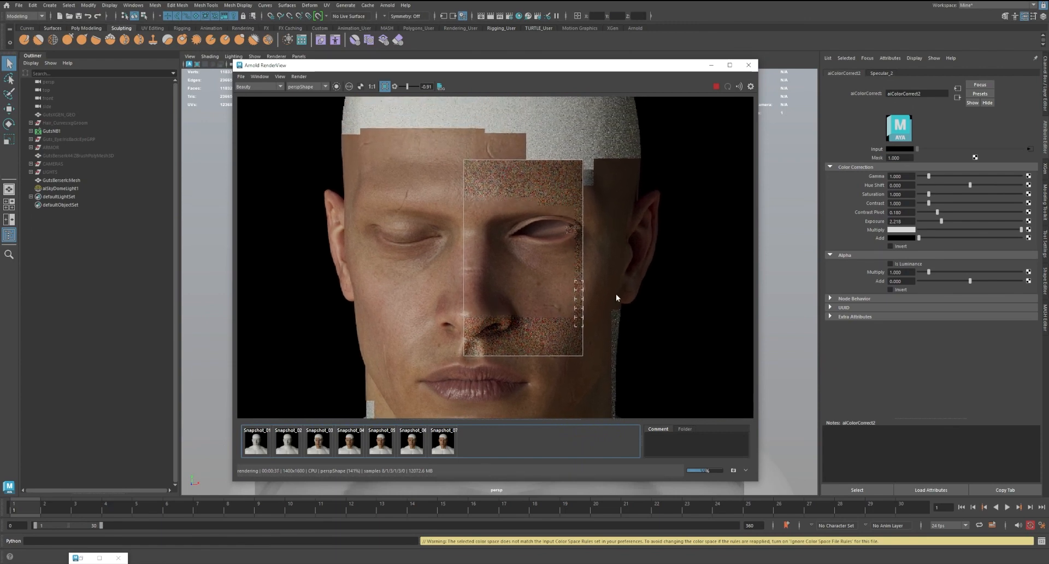
{"action": "scroll", "coordinate": [615, 293], "scroll_direction": "down", "scroll_amount": 2}
{"action": "mouse_move", "coordinate": [613, 291]}
{"action": "middle_mouse_down"}
{"action": "mouse_move", "coordinate": [604, 264]}
{"action": "mouse_move", "coordinate": [615, 257]}
{"action": "mouse_move", "coordinate": [609, 285]}
{"action": "middle_mouse_up"}
{"action": "scroll", "coordinate": [616, 257], "scroll_direction": "up", "scroll_amount": 2}
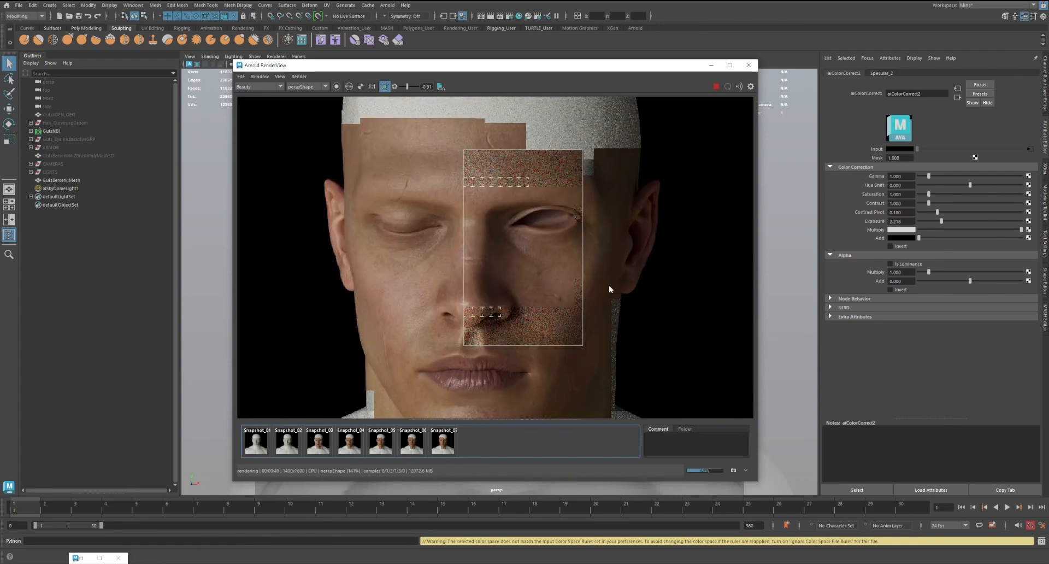
Compare the newly rendered eye, nose and cheek region between Snapshot_04 and the live beauty render
{"action": "left_click", "coordinate": [354, 451]}
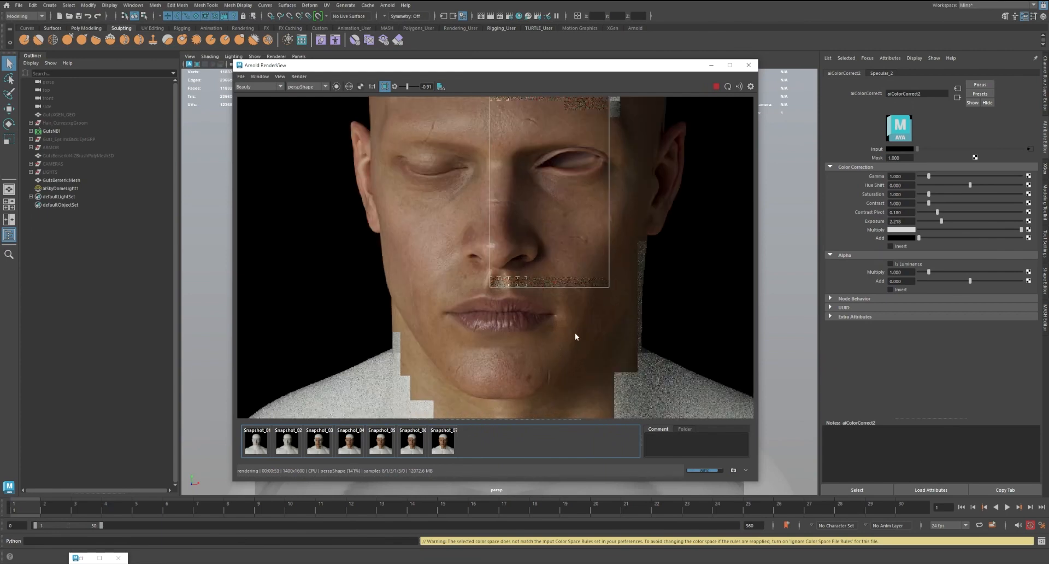
{"action": "left_click", "coordinate": [348, 443]}
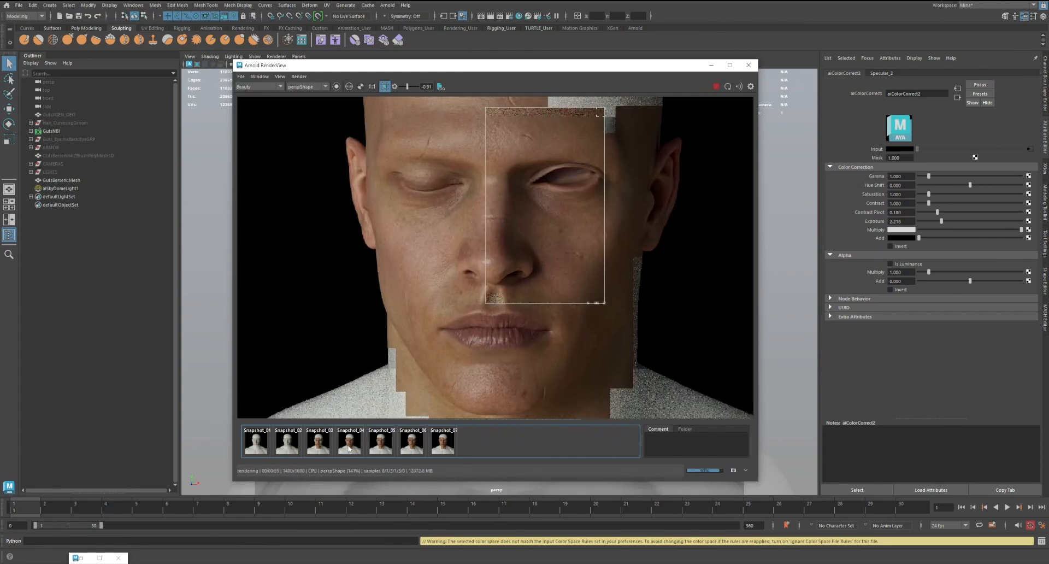
{"action": "left_click", "coordinate": [348, 446]}
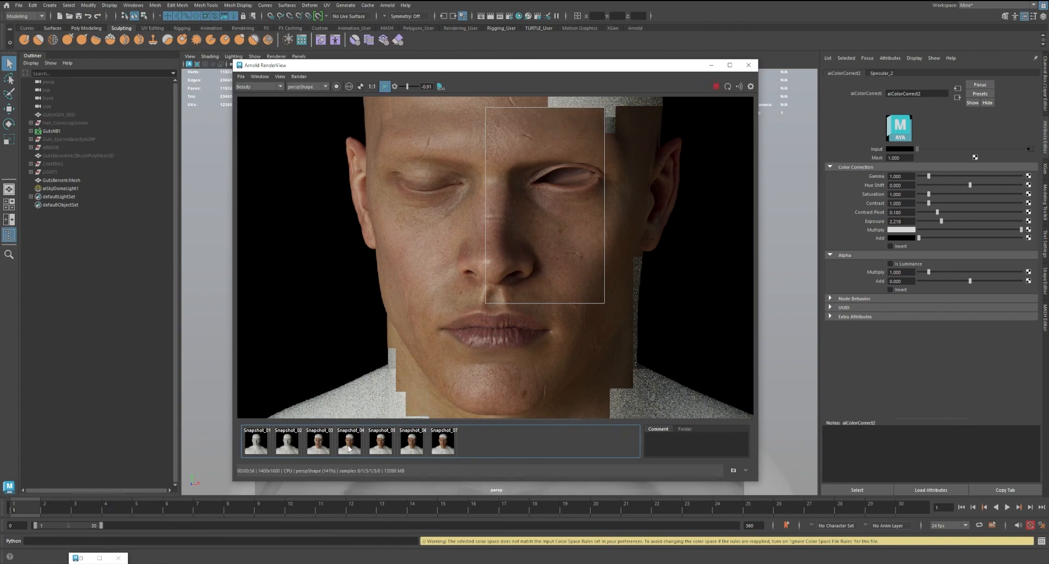
{"action": "left_click", "coordinate": [348, 445]}
{"action": "left_click", "coordinate": [348, 446]}
{"action": "left_click", "coordinate": [347, 445]}
{"action": "left_click", "coordinate": [348, 445]}
{"action": "scroll", "coordinate": [631, 295], "scroll_direction": "down", "scroll_amount": 2}
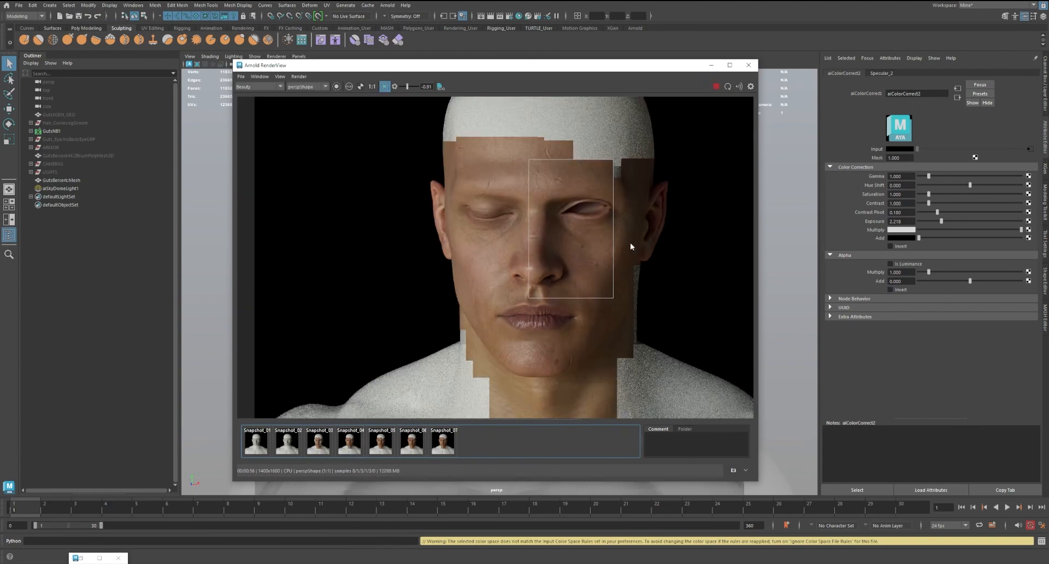
Save the scene and unhide the Guts eye group (EyeGRP) in the Outliner
{"action": "left_click", "coordinate": [80, 17]}
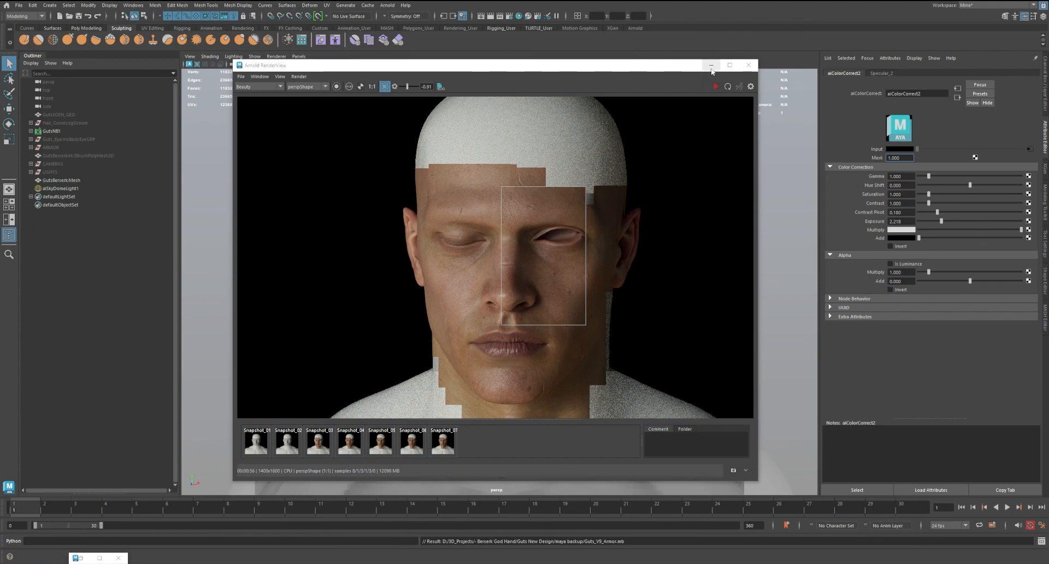
{"action": "left_click", "coordinate": [710, 66]}
{"action": "left_click", "coordinate": [74, 140]}
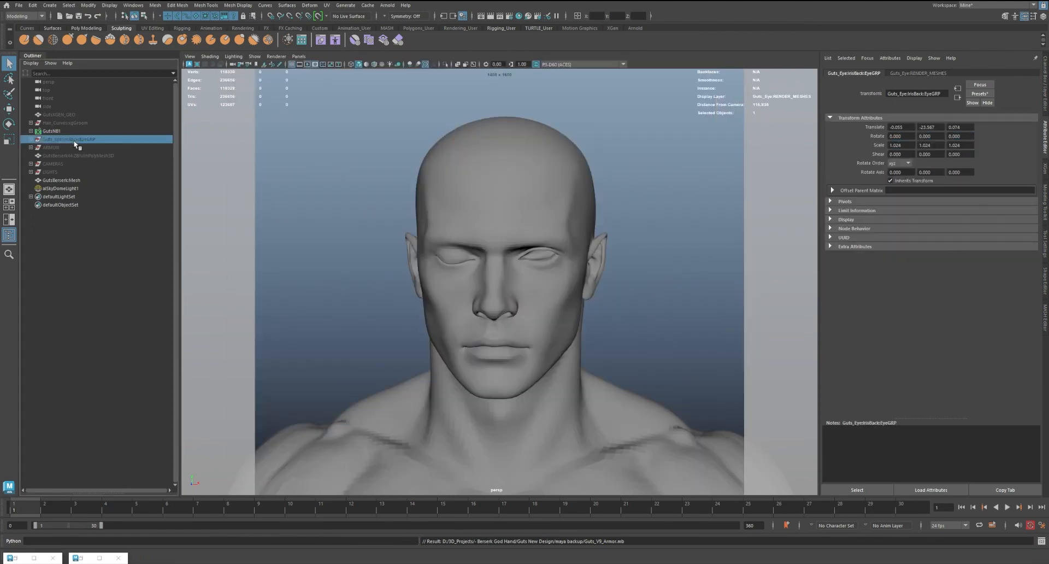
{"action": "key", "text": "shift+h"}
{"action": "left_click", "coordinate": [655, 199]}
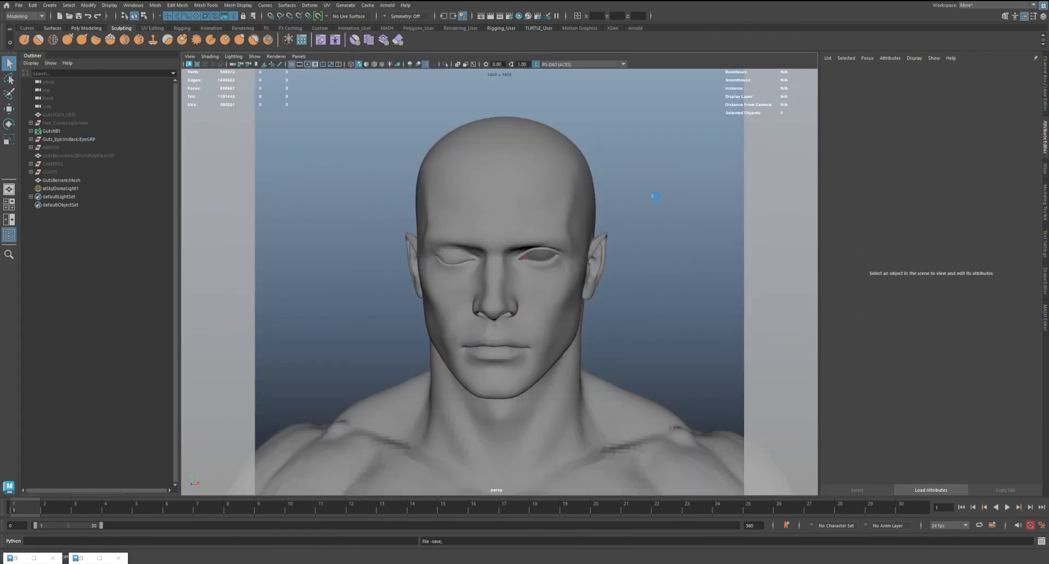
Return to the Arnold RenderView, with Hypershade minimized, and redraw the crop region tightly around the open eye
{"action": "left_click", "coordinate": [92, 558]}
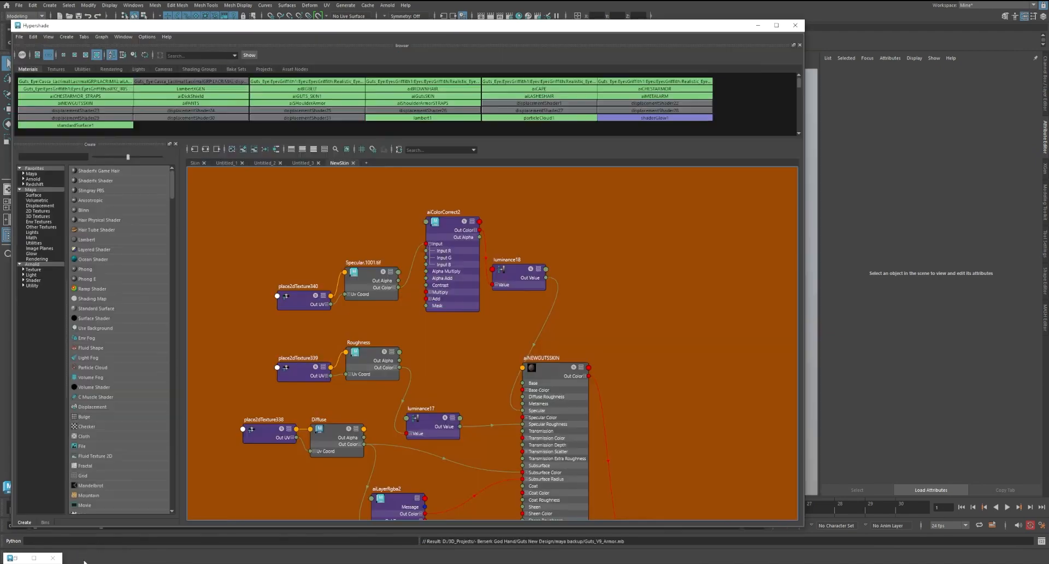
{"action": "left_click", "coordinate": [22, 557]}
{"action": "left_click", "coordinate": [228, 53]}
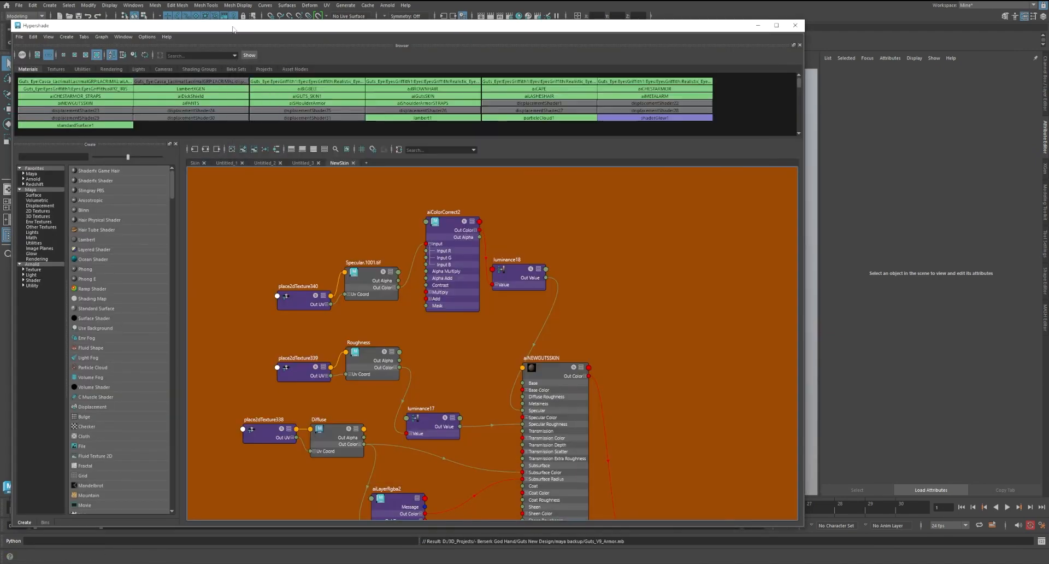
{"action": "left_click", "coordinate": [758, 25]}
{"action": "scroll", "coordinate": [572, 234], "scroll_direction": "up", "scroll_amount": 2}
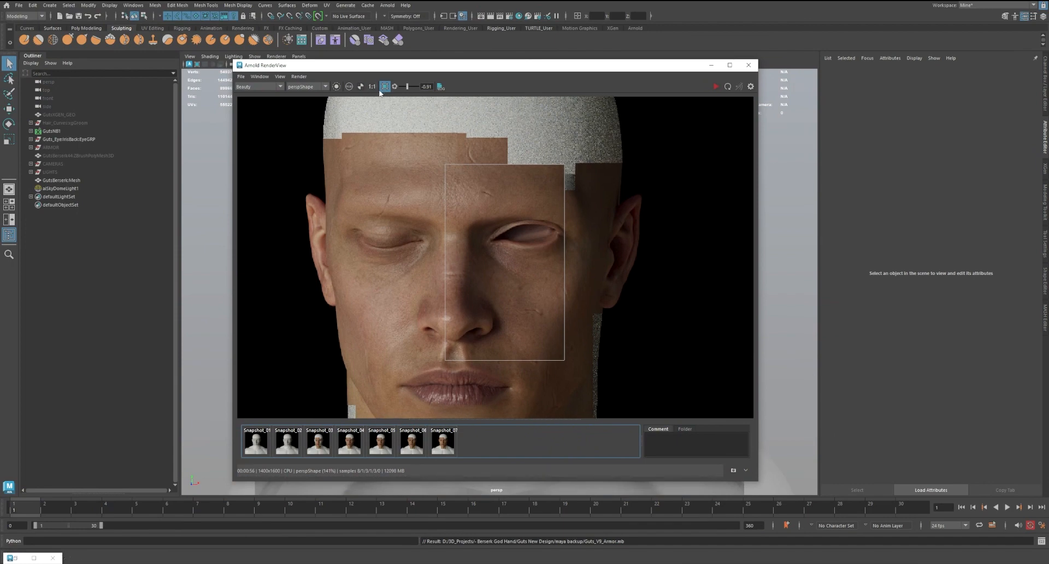
{"action": "scroll", "coordinate": [520, 215], "scroll_direction": "up", "scroll_amount": 2}
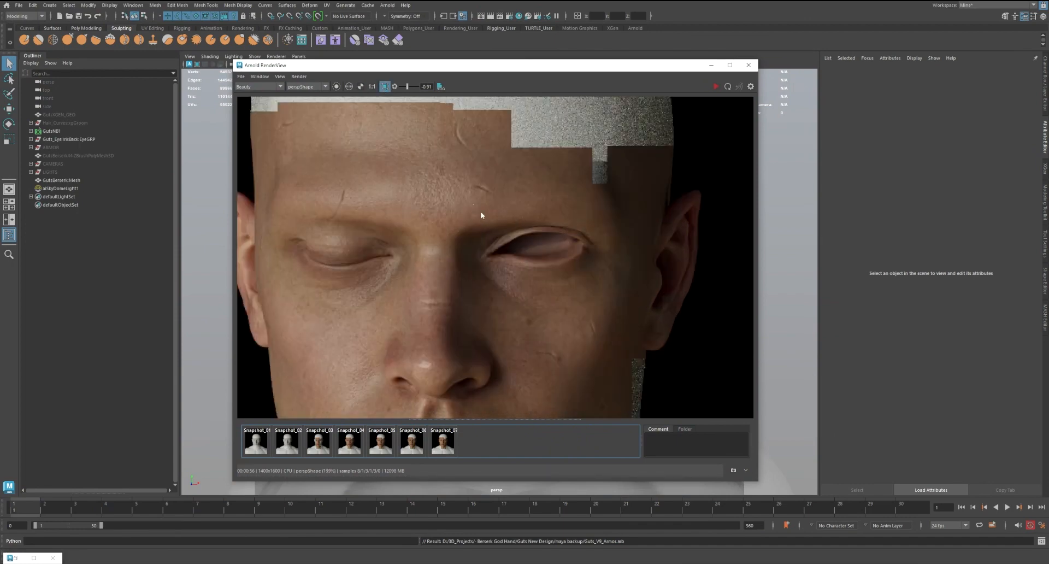
{"action": "left_click_drag", "start_coordinate": [473, 205], "coordinate": [604, 296]}
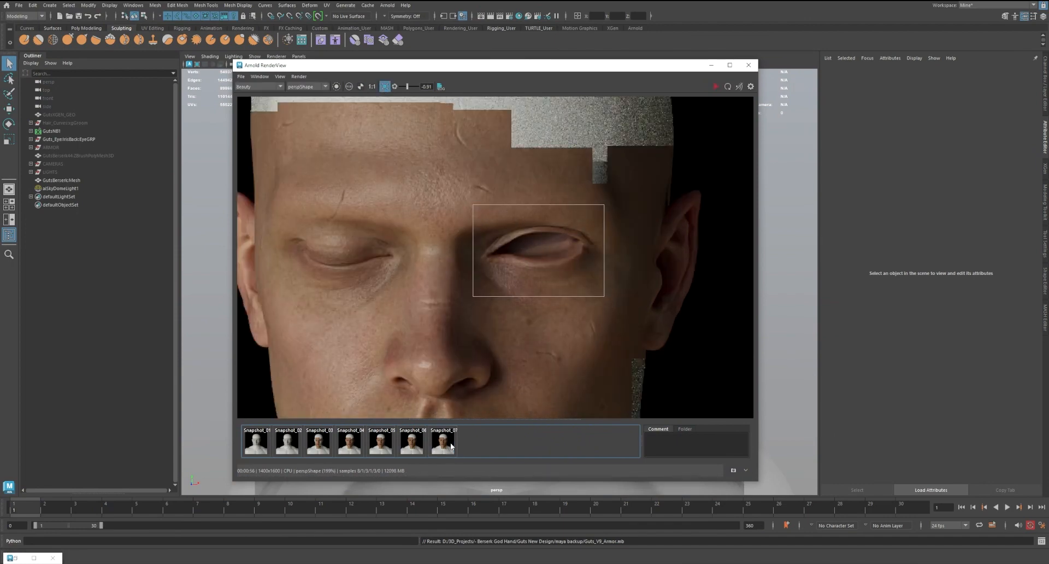
Store the current render as a snapshot and, after saving the scene, restart rendering on the eye region
{"action": "left_click", "coordinate": [733, 470]}
{"action": "left_click", "coordinate": [77, 17]}
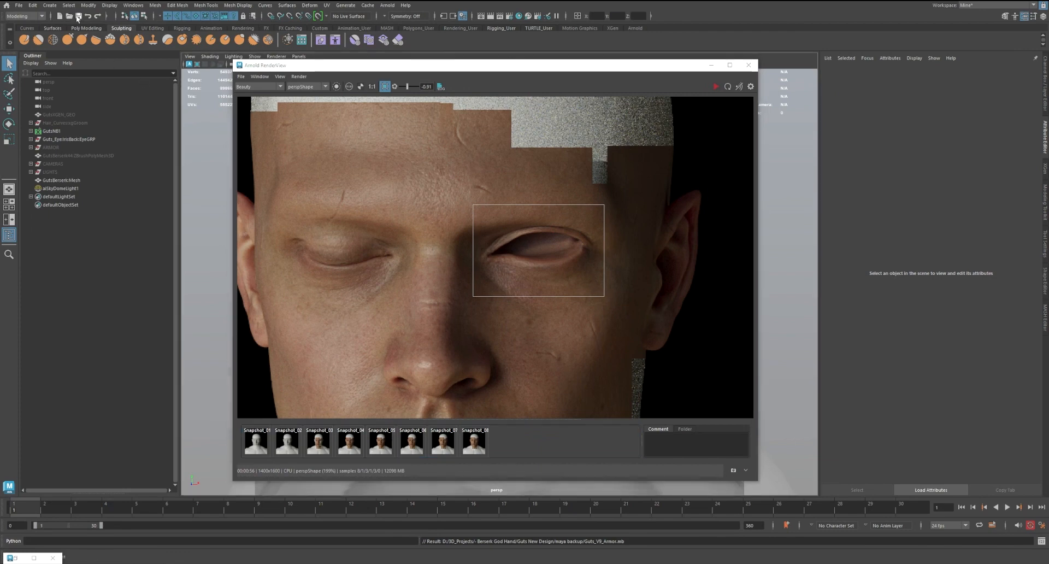
{"action": "left_click", "coordinate": [716, 87]}
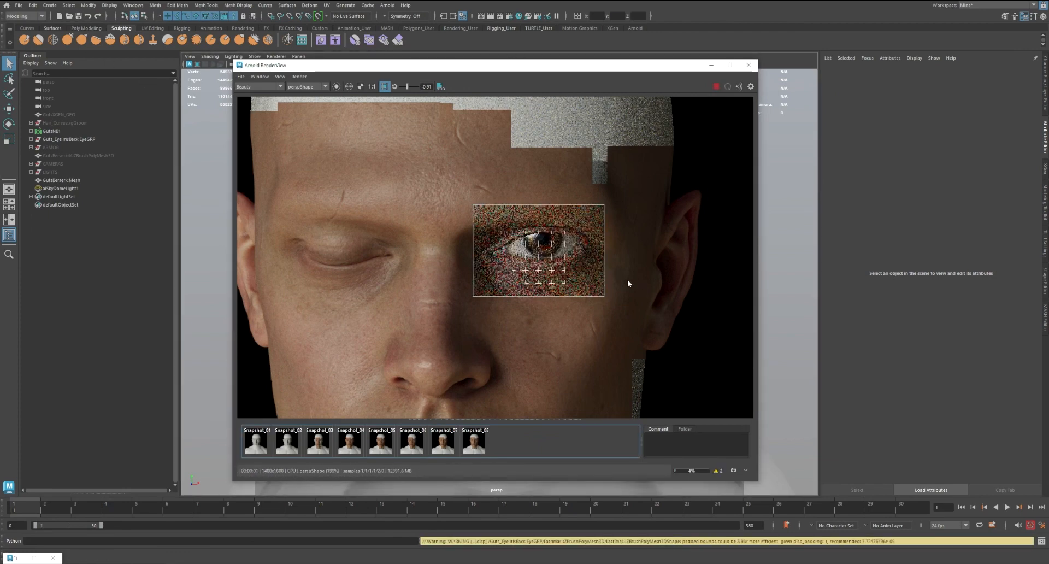
Examine the rendered eyeball, eyelids and surrounding skin as the crop refines, checking how the eye sits within the whole face
{"action": "scroll", "coordinate": [627, 279], "scroll_direction": "down", "scroll_amount": 5}
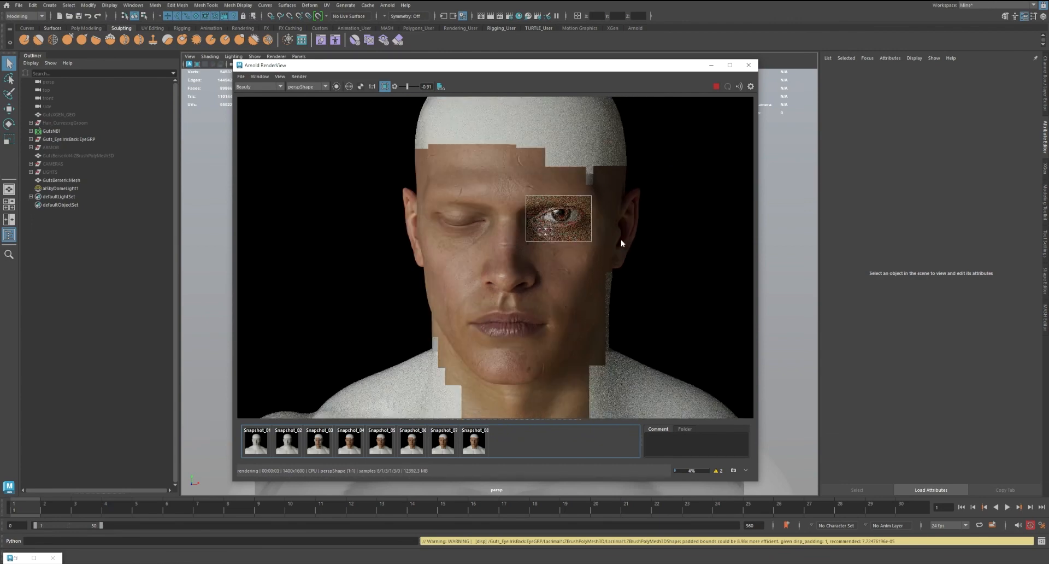
{"action": "scroll", "coordinate": [568, 226], "scroll_direction": "up", "scroll_amount": 2}
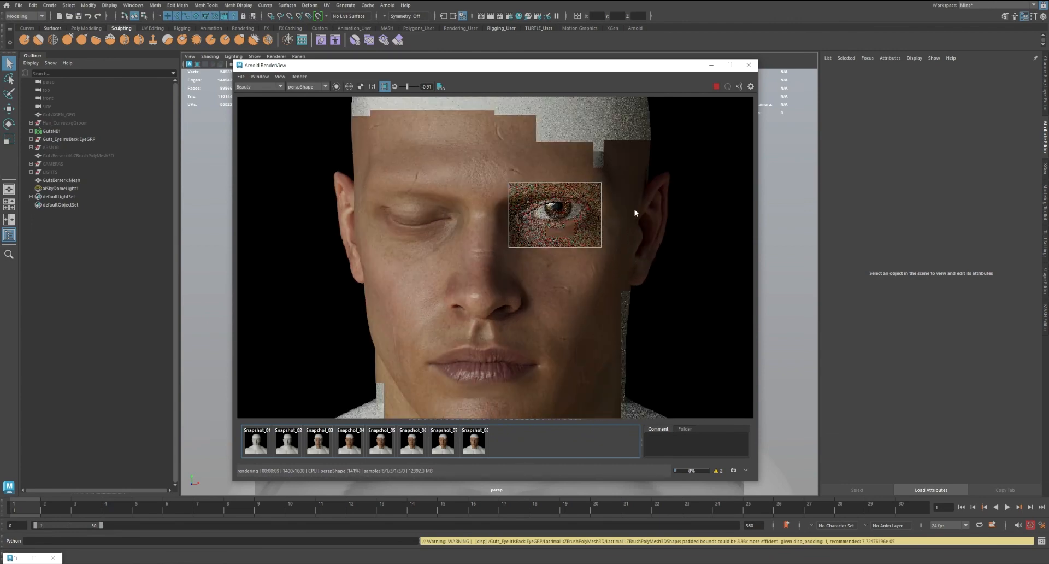
{"action": "middle_click_drag", "start_coordinate": [621, 212], "coordinate": [616, 233]}
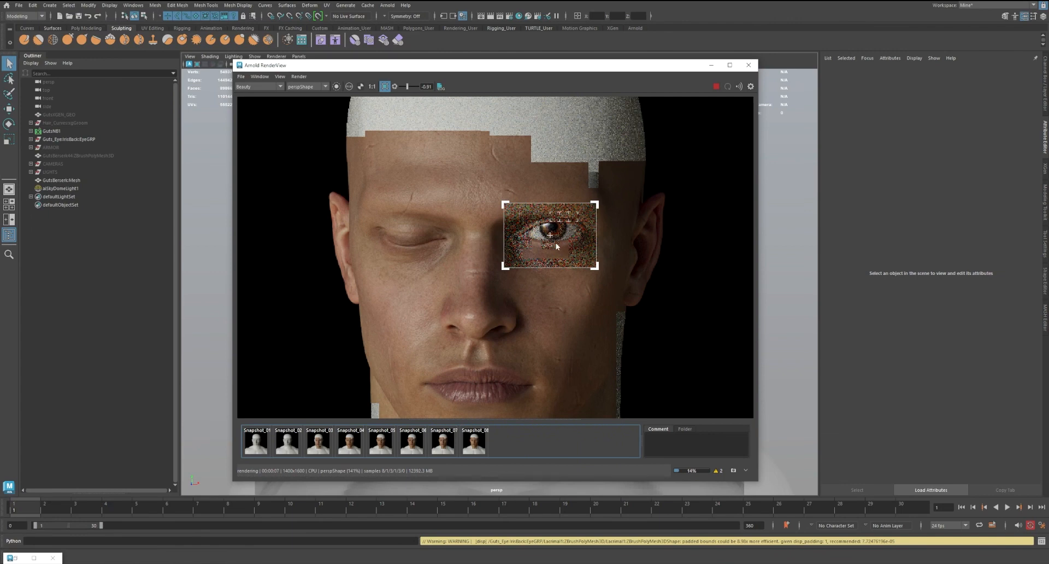
{"action": "scroll", "coordinate": [555, 236], "scroll_direction": "up", "scroll_amount": 2}
{"action": "scroll", "coordinate": [565, 242], "scroll_direction": "up", "scroll_amount": 1}
{"action": "scroll", "coordinate": [635, 226], "scroll_direction": "down", "scroll_amount": 1}
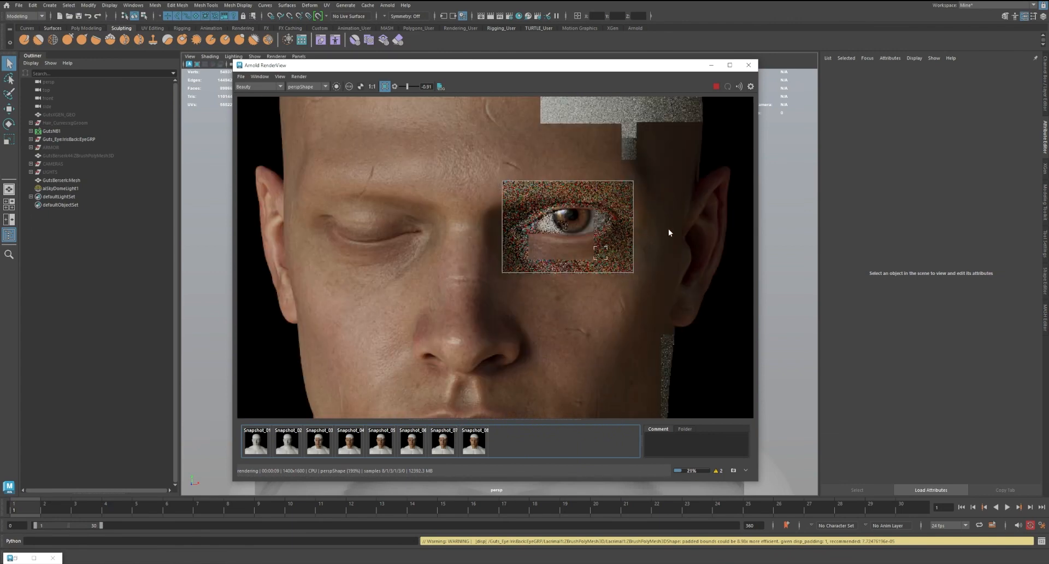
{"action": "middle_click_drag", "start_coordinate": [668, 229], "coordinate": [607, 218]}
{"action": "scroll", "coordinate": [645, 243], "scroll_direction": "down", "scroll_amount": 1}
{"action": "scroll", "coordinate": [599, 280], "scroll_direction": "down", "scroll_amount": 1}
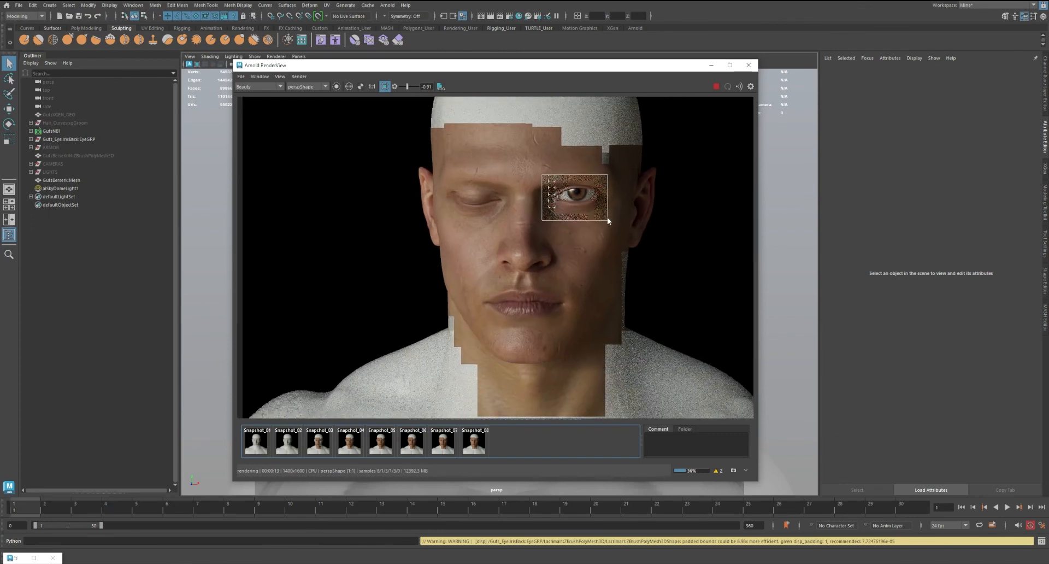
{"action": "scroll", "coordinate": [595, 218], "scroll_direction": "up", "scroll_amount": 2}
{"action": "scroll", "coordinate": [541, 169], "scroll_direction": "down", "scroll_amount": 2}
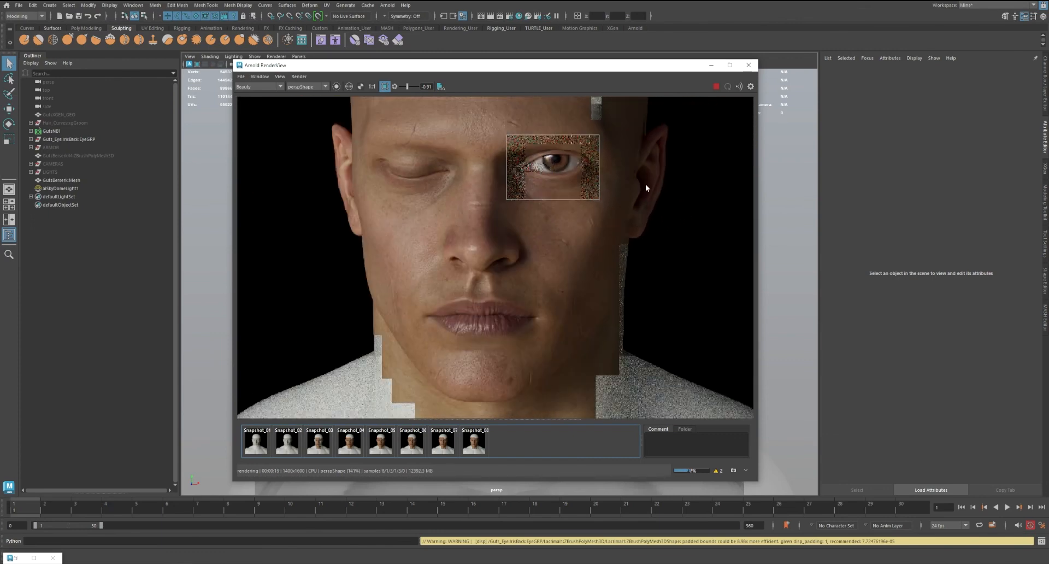
{"action": "middle_click_drag", "start_coordinate": [645, 183], "coordinate": [634, 213]}
{"action": "scroll", "coordinate": [618, 226], "scroll_direction": "down", "scroll_amount": 2}
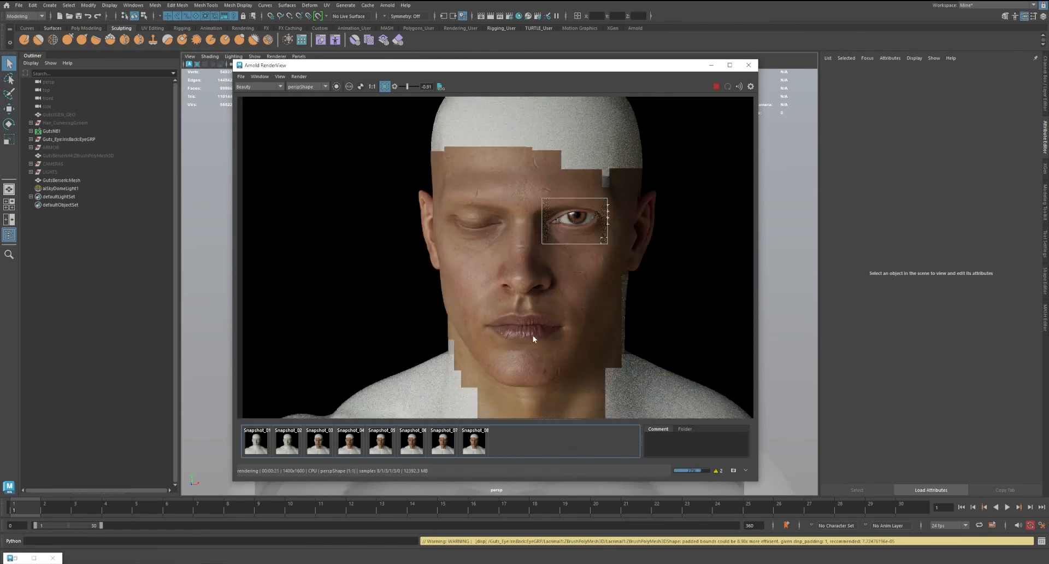
{"action": "middle_click_drag", "start_coordinate": [601, 286], "coordinate": [625, 247]}
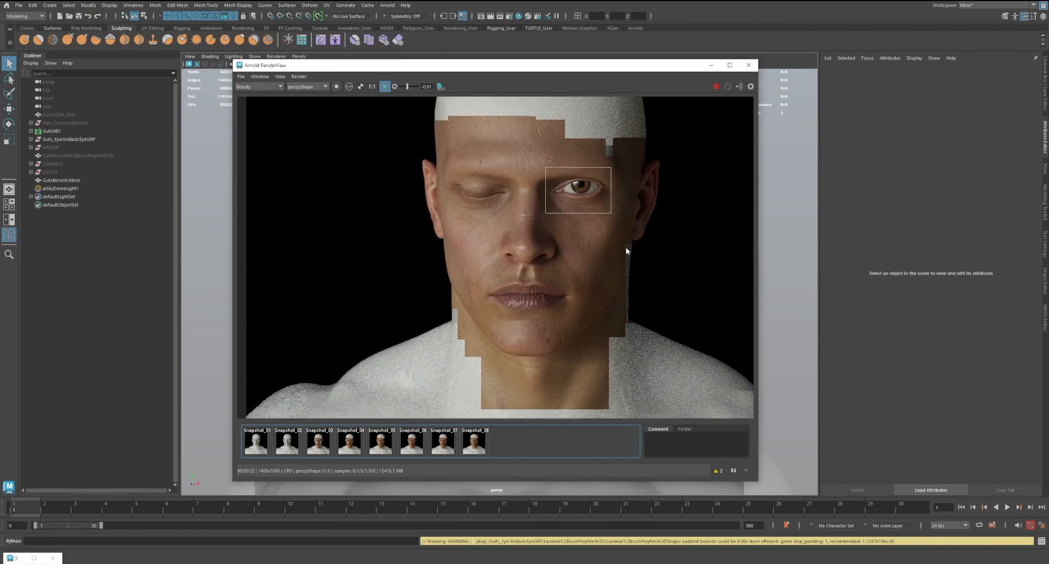
{"action": "scroll", "coordinate": [625, 247], "scroll_direction": "up", "scroll_amount": 2}
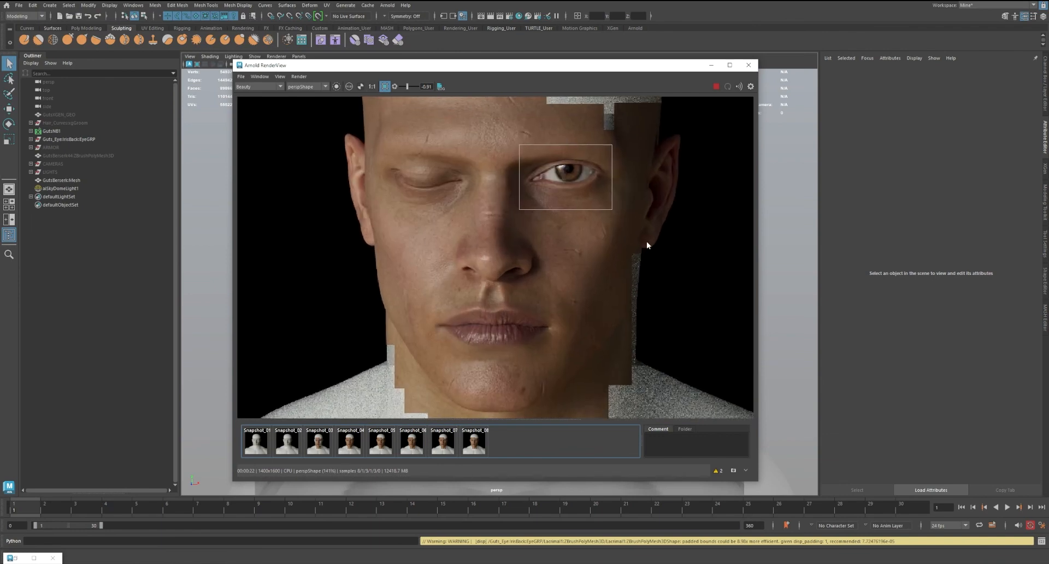